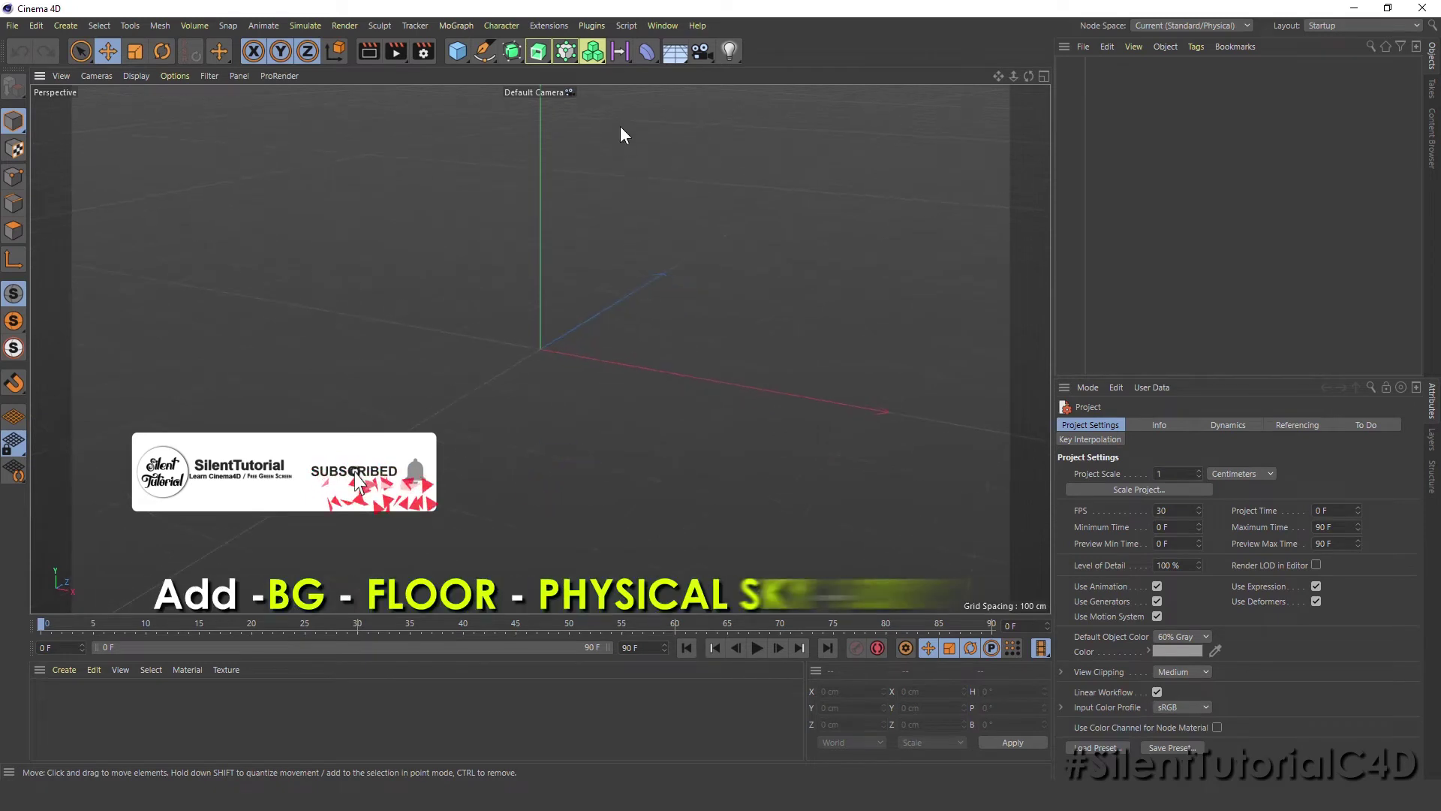
Step: Add a Background object and a Floor object to the scene
left_click(668, 59)
left_click(725, 158)
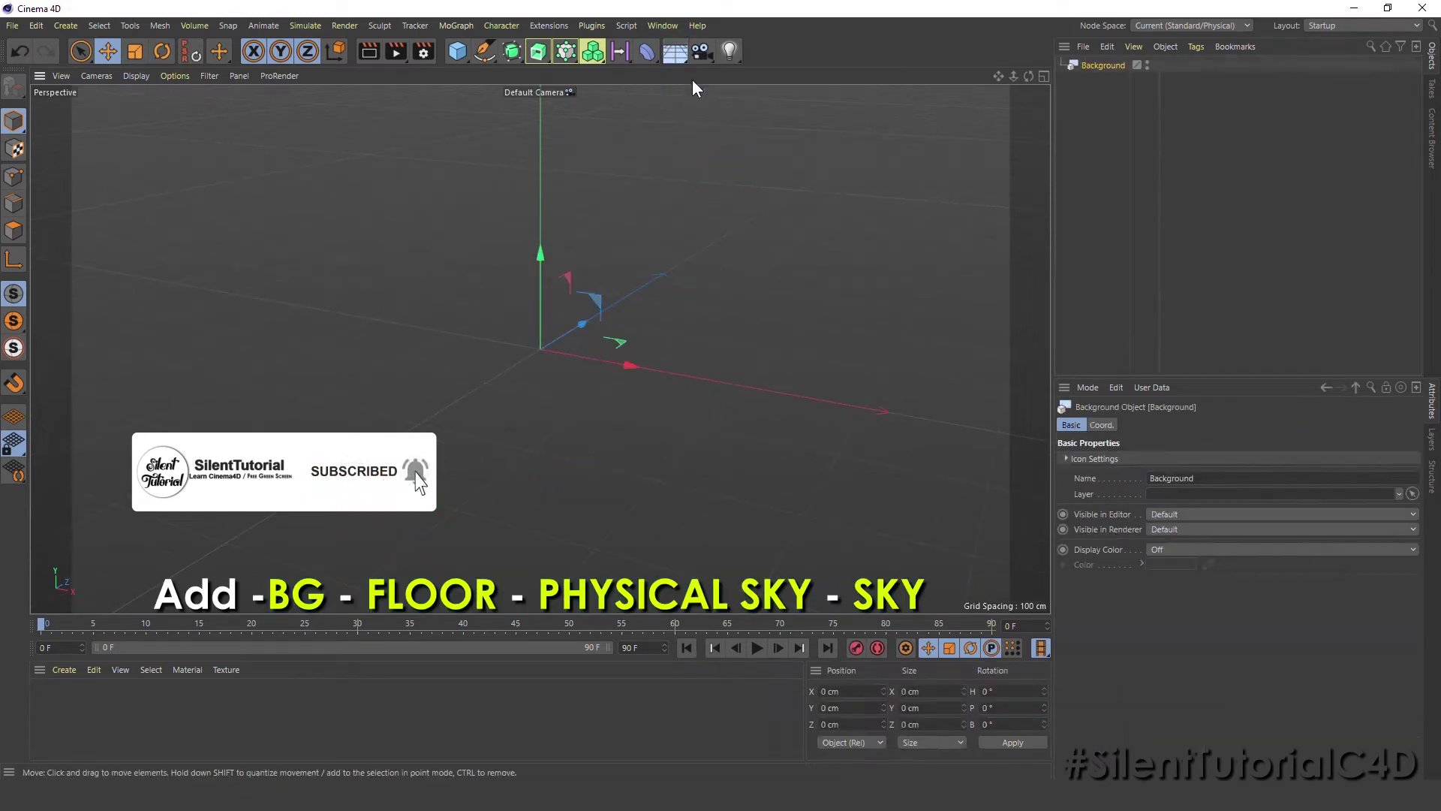
left_click(680, 52)
left_click(735, 79)
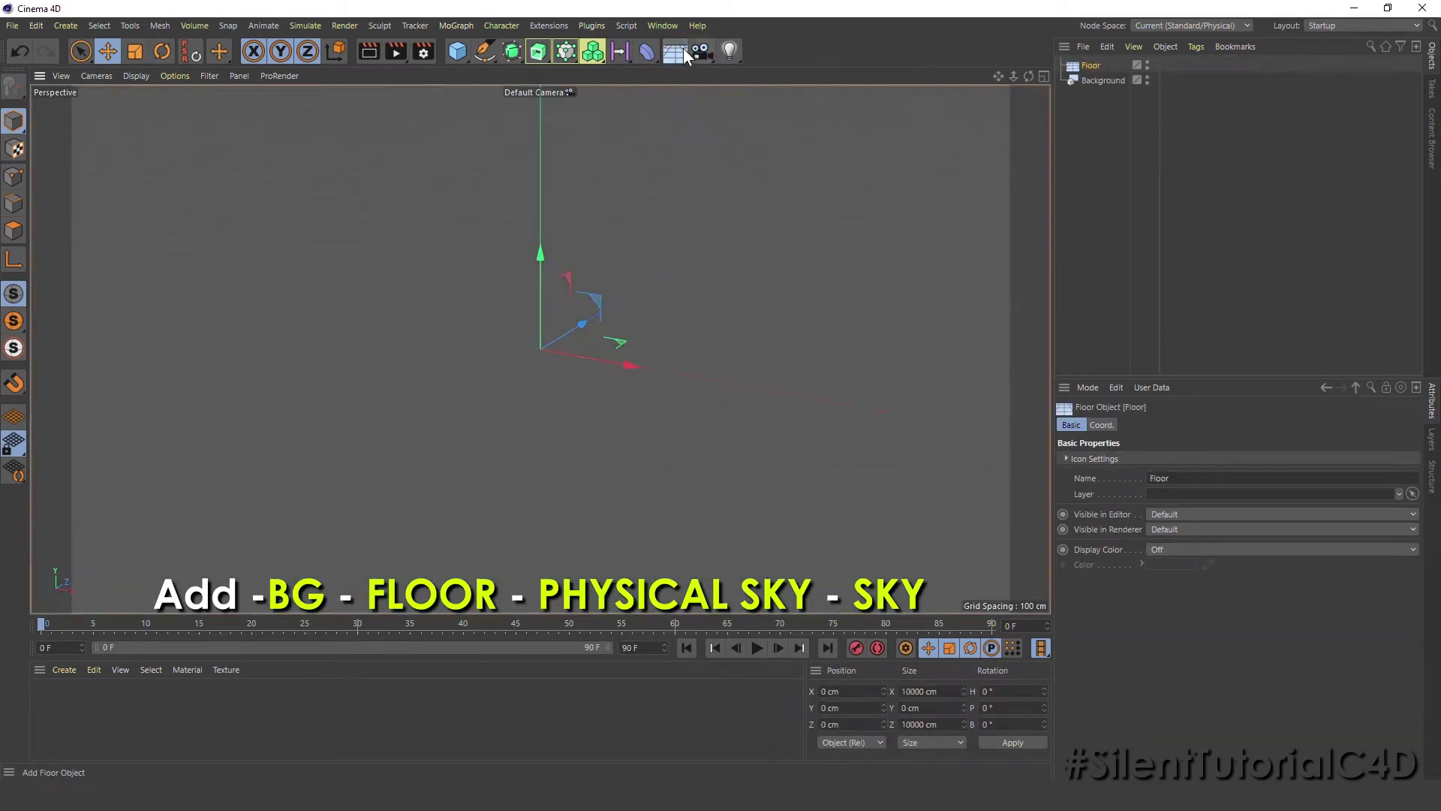
Step: Add a Physical Sky object and a Sky object to the scene
left_click(683, 48)
left_click(820, 69)
left_click(686, 51)
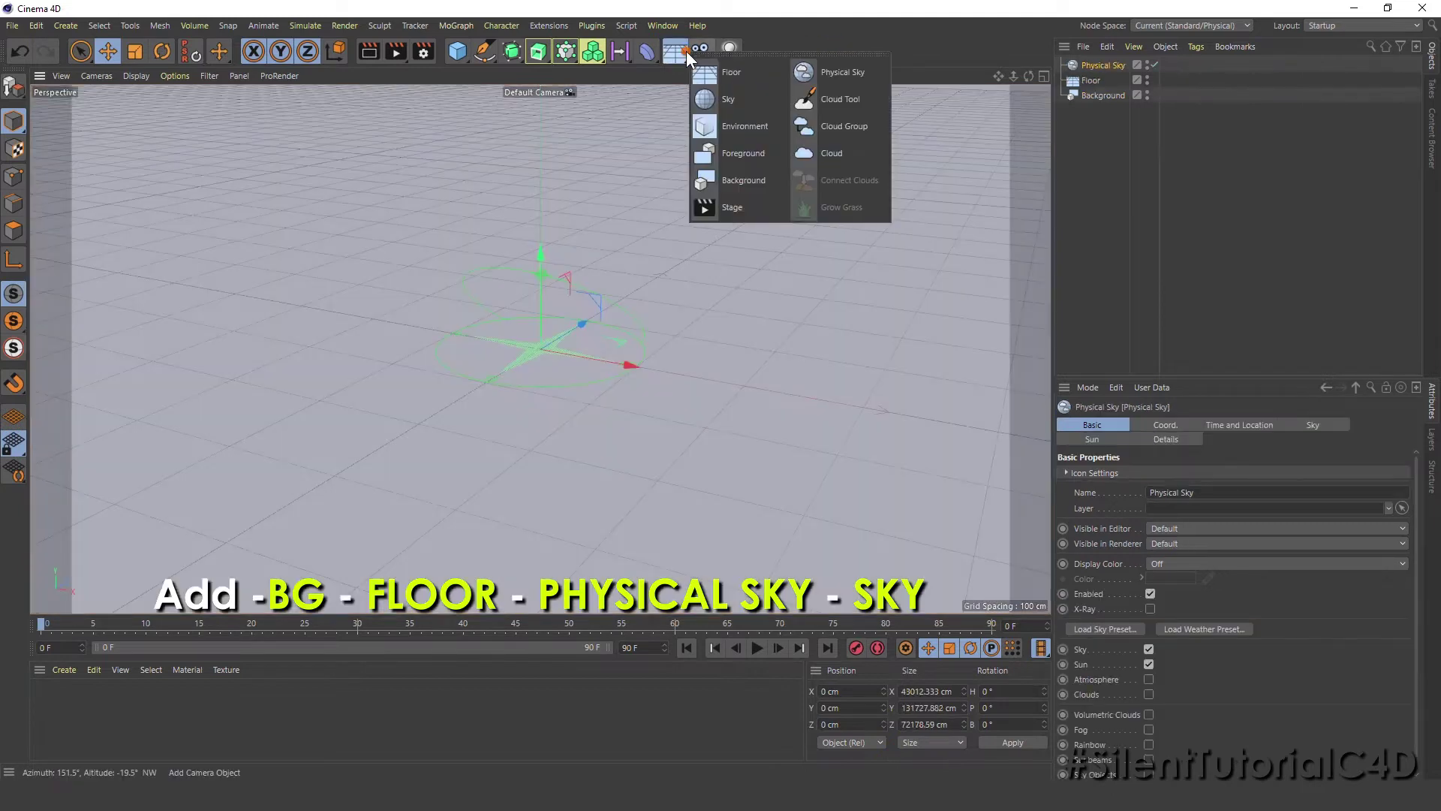
left_click(760, 105)
Step: Add a Compositing render tag to Background, Floor, Physical Sky and Sky
left_click_drag(1085, 141, 1089, 71)
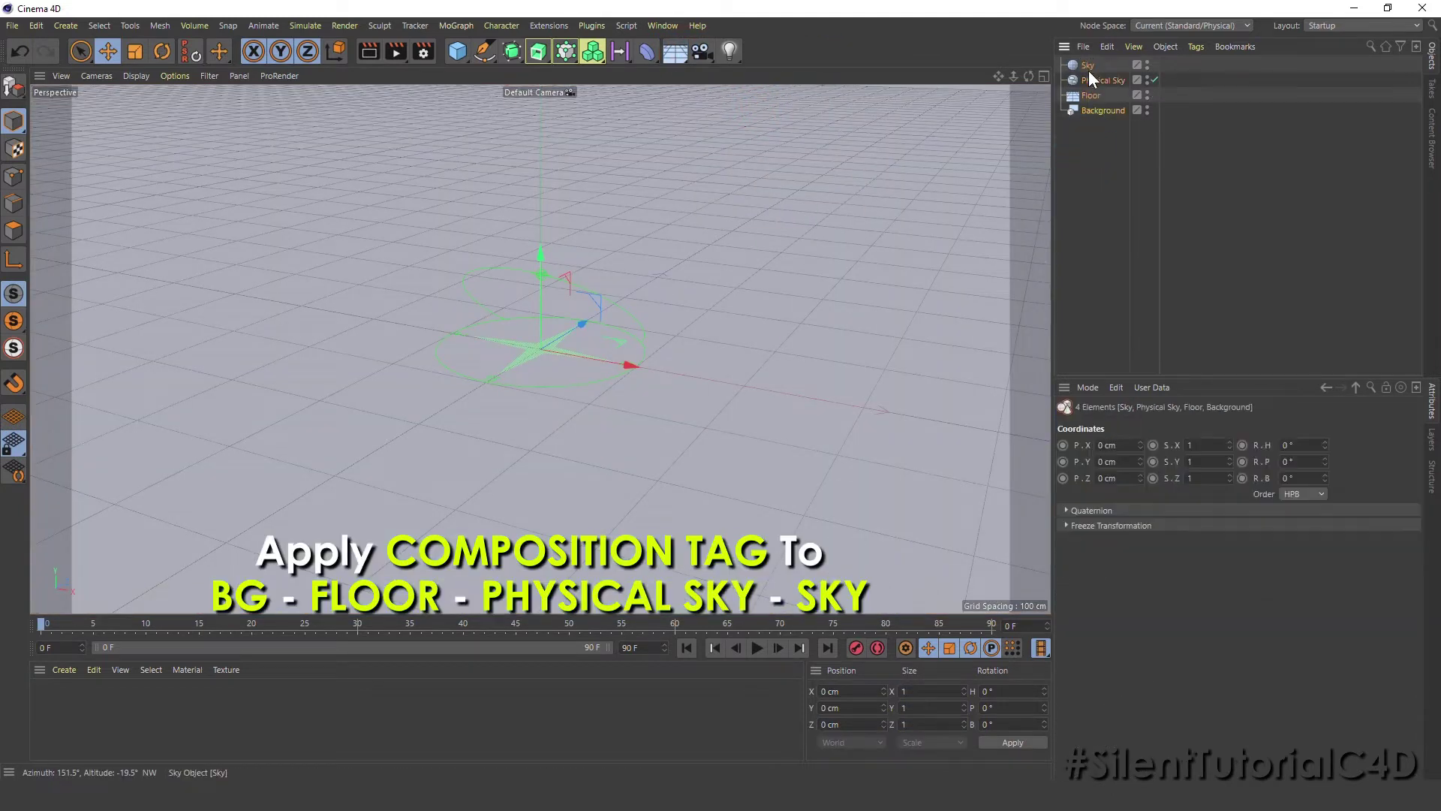
right_click(1088, 71)
mouse_move(1133, 214)
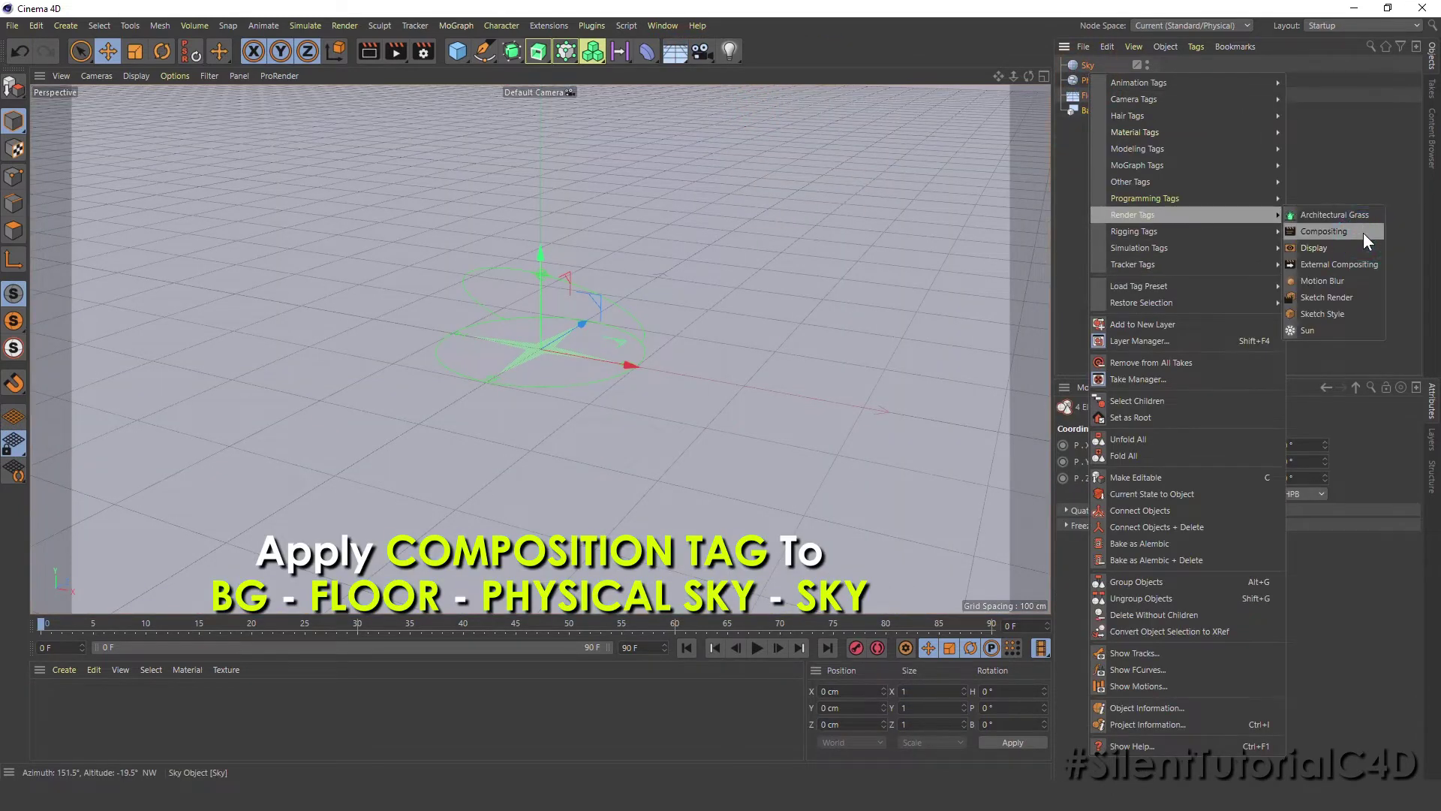
left_click(1363, 233)
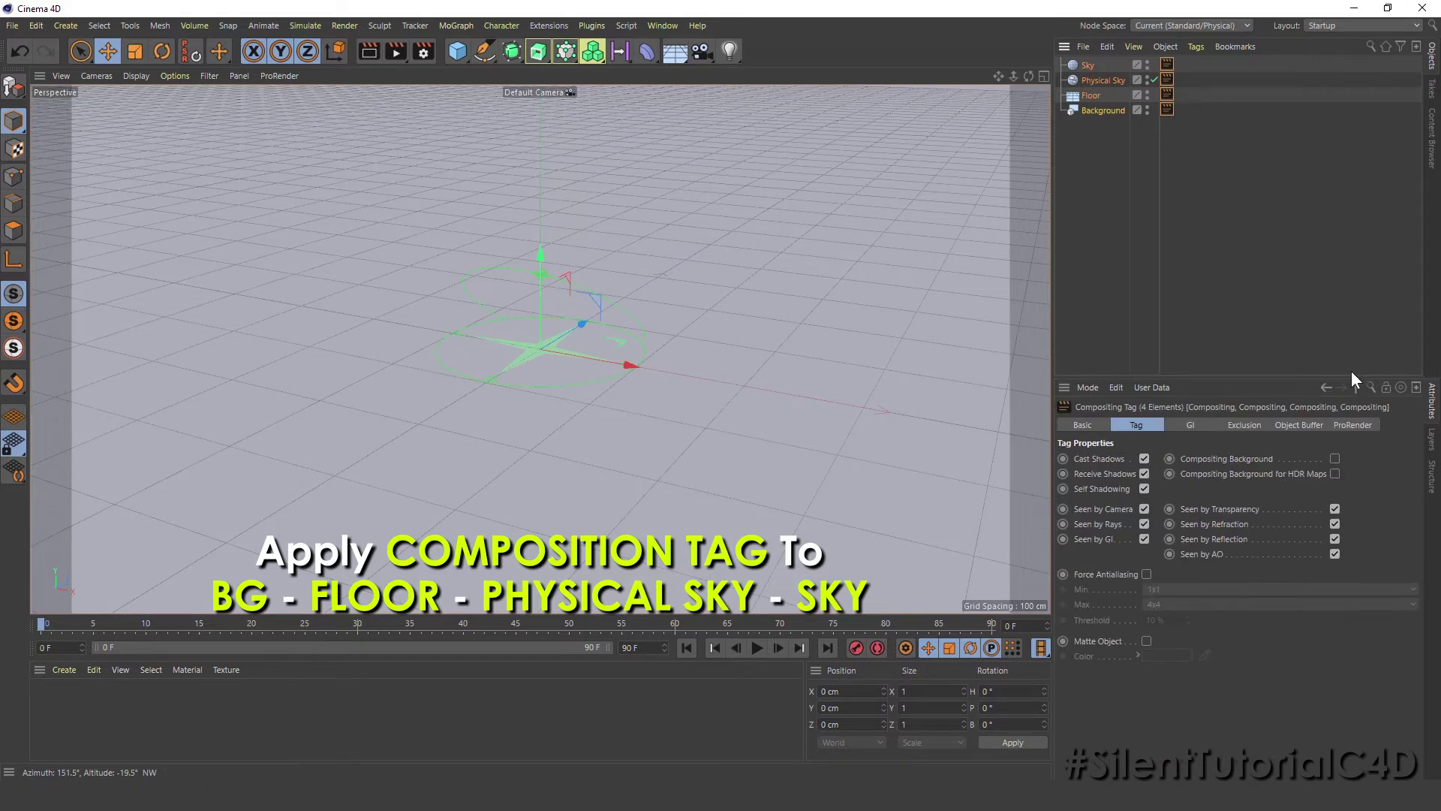
Step: Review the sky compositing tags and disable the Physical Sky object
left_click(1223, 135)
left_click(1168, 78)
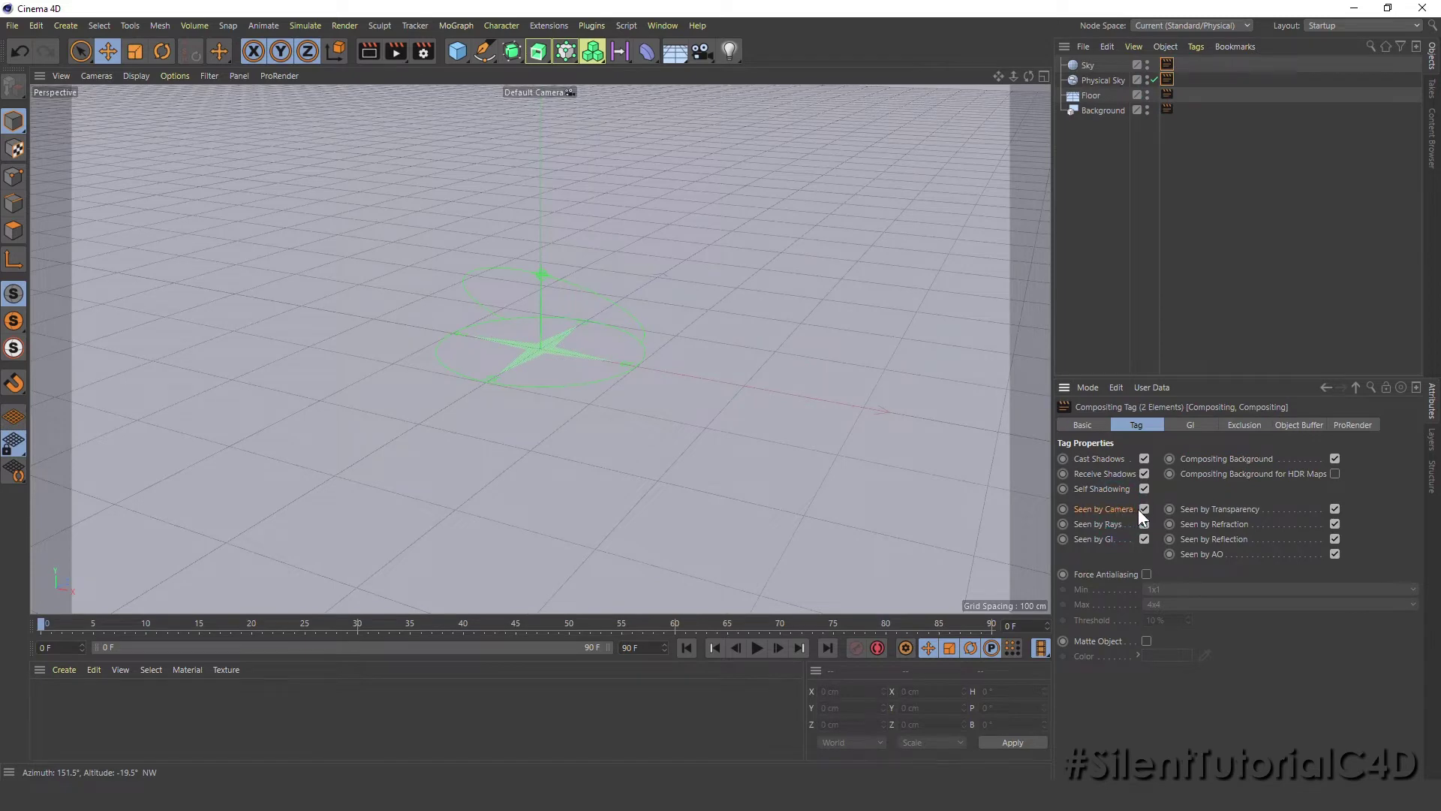
left_click(1194, 277)
left_click_drag(1234, 232, 1173, 72)
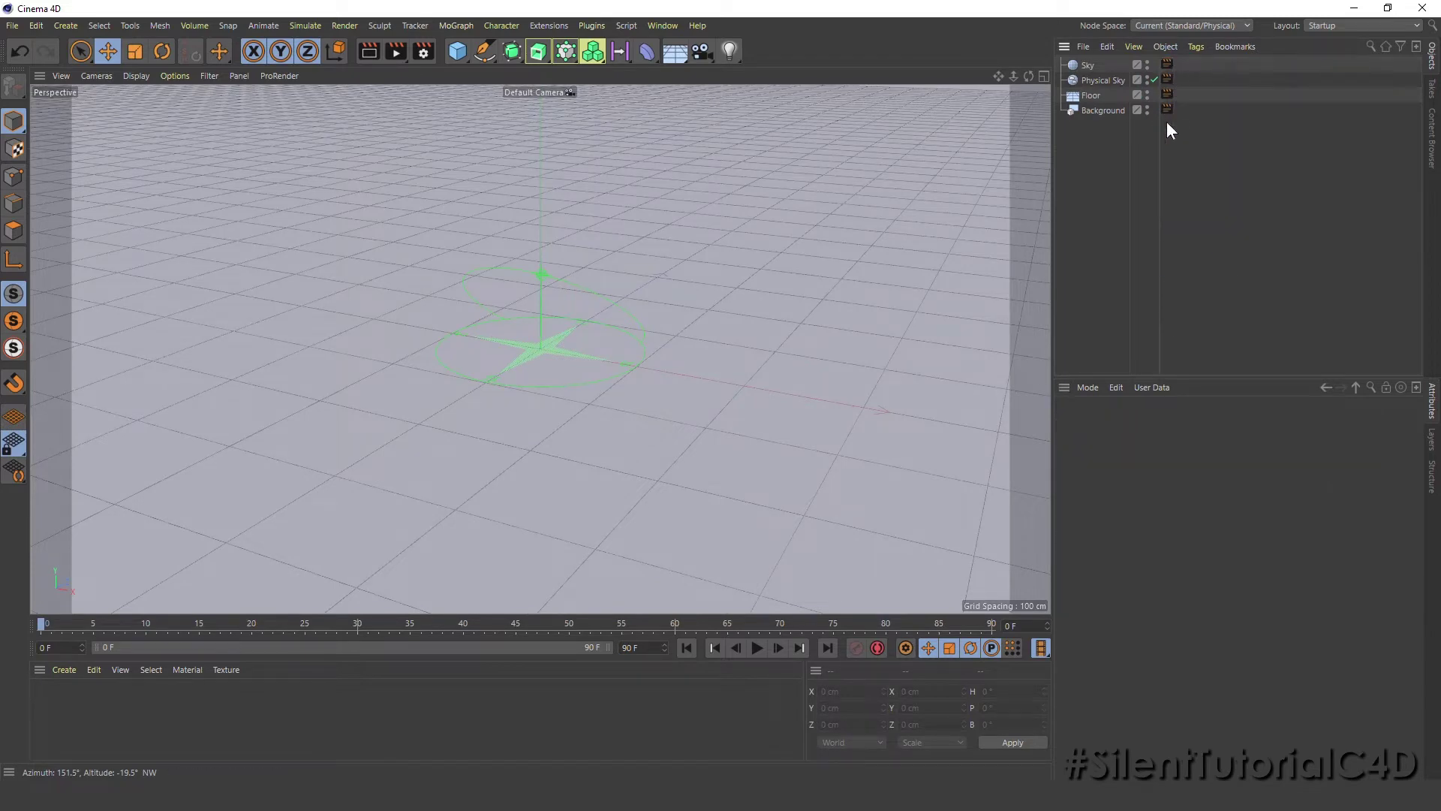
mouse_move(628, 333)
left_mouse_down("alt")
mouse_move(597, 370)
mouse_move(651, 348)
left_mouse_up("alt")
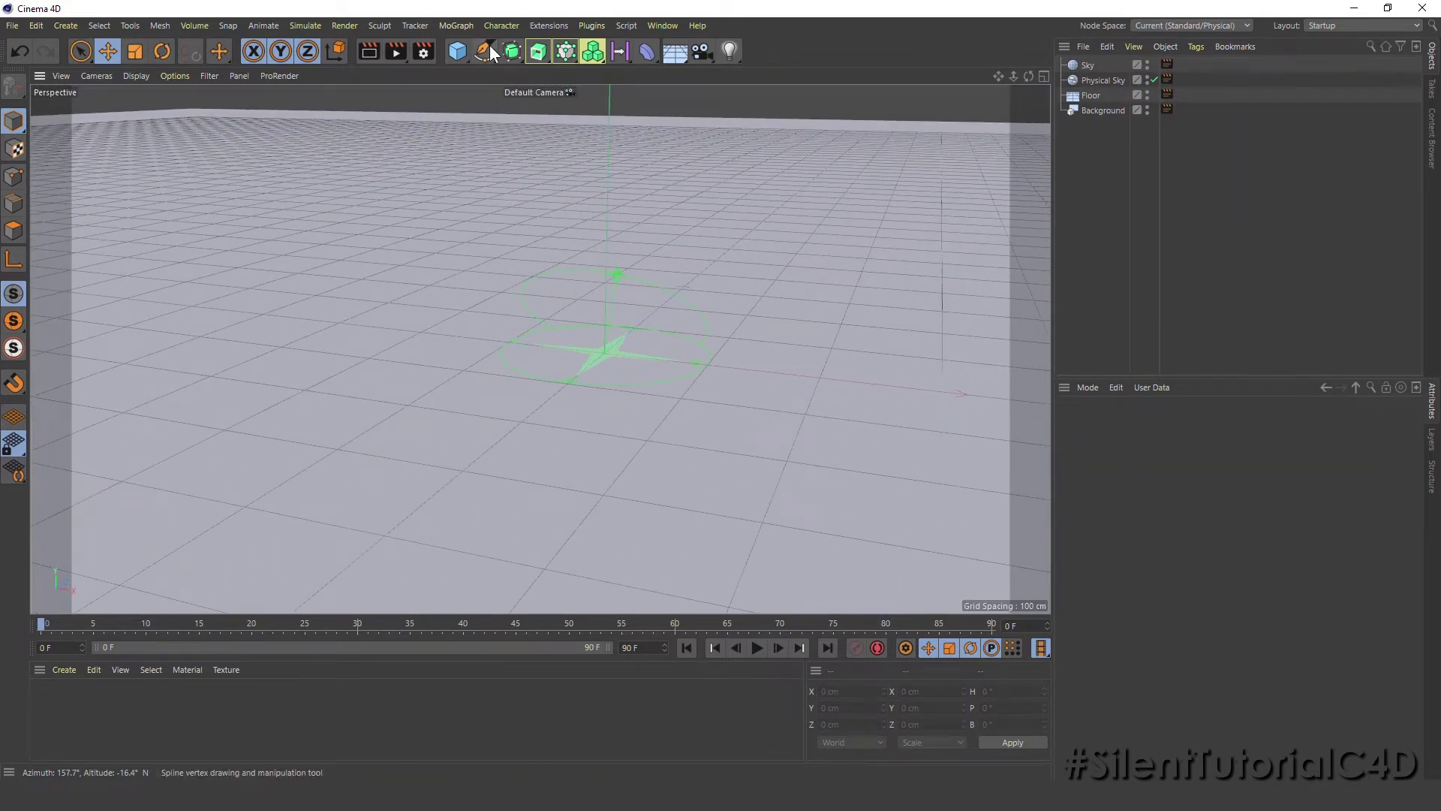
left_click(1154, 79)
middle_click_drag(560, 418, 611, 428, "alt")
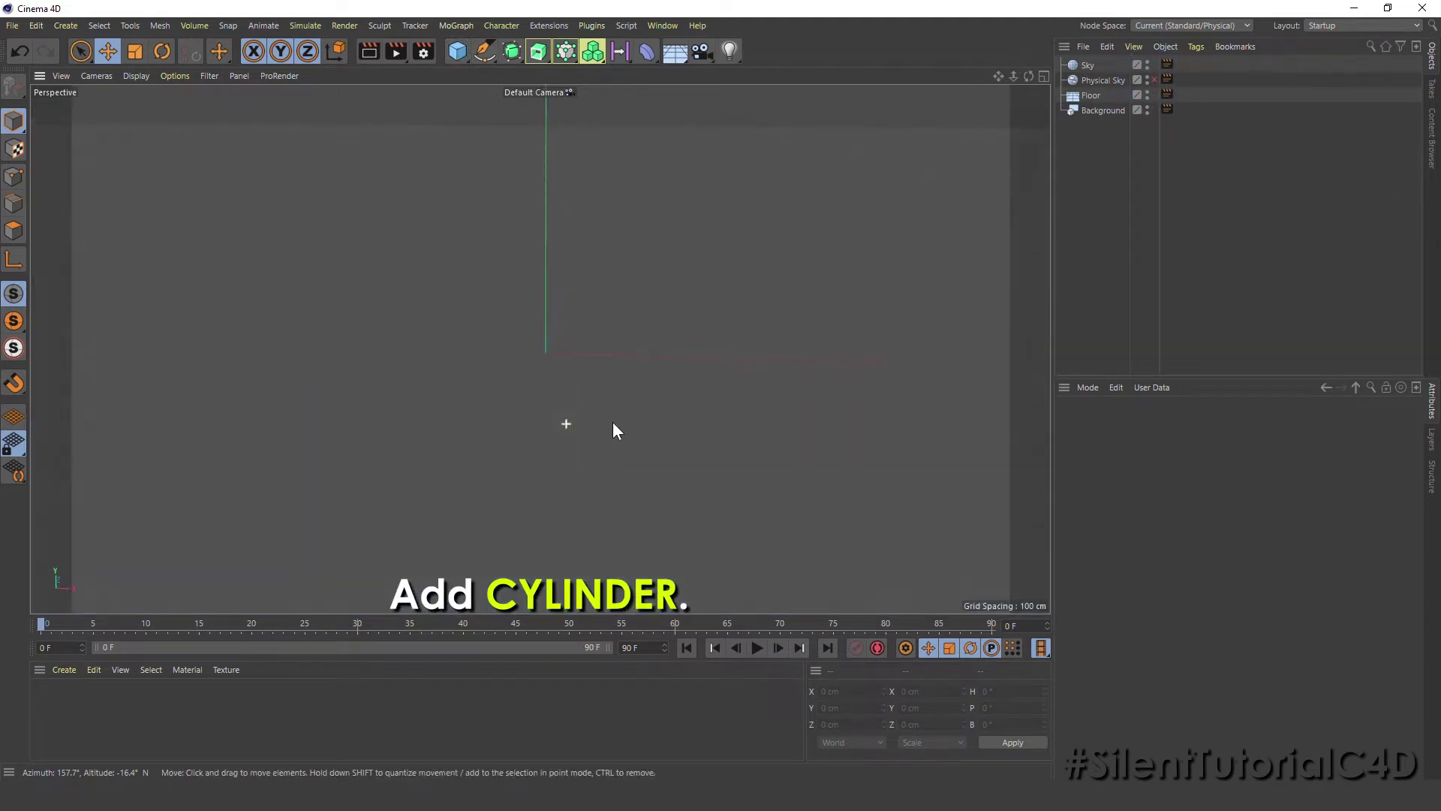
Step: Add a cylinder and rename it Hair
left_click(455, 53)
left_click(760, 71)
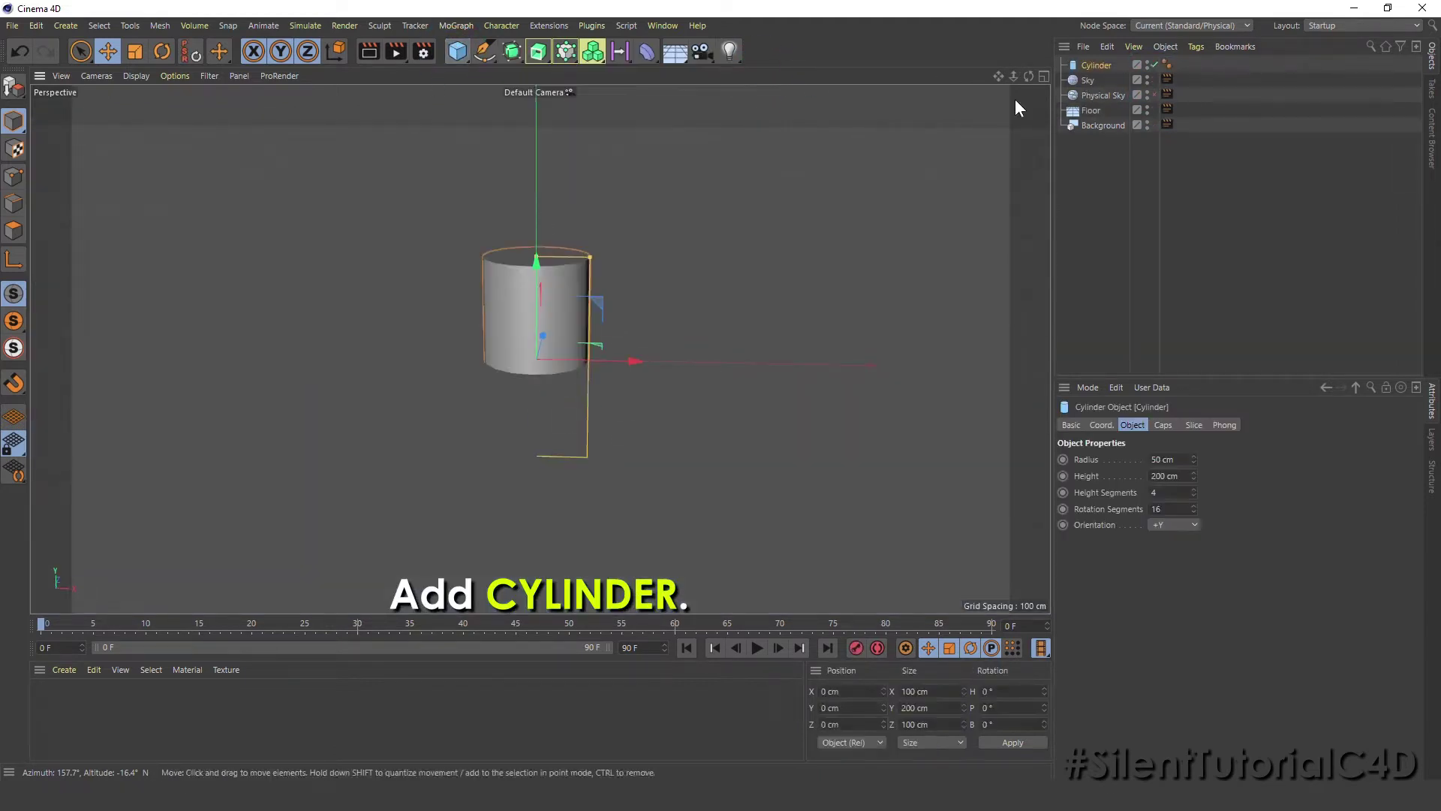
double_click(1097, 66)
type("Ha")
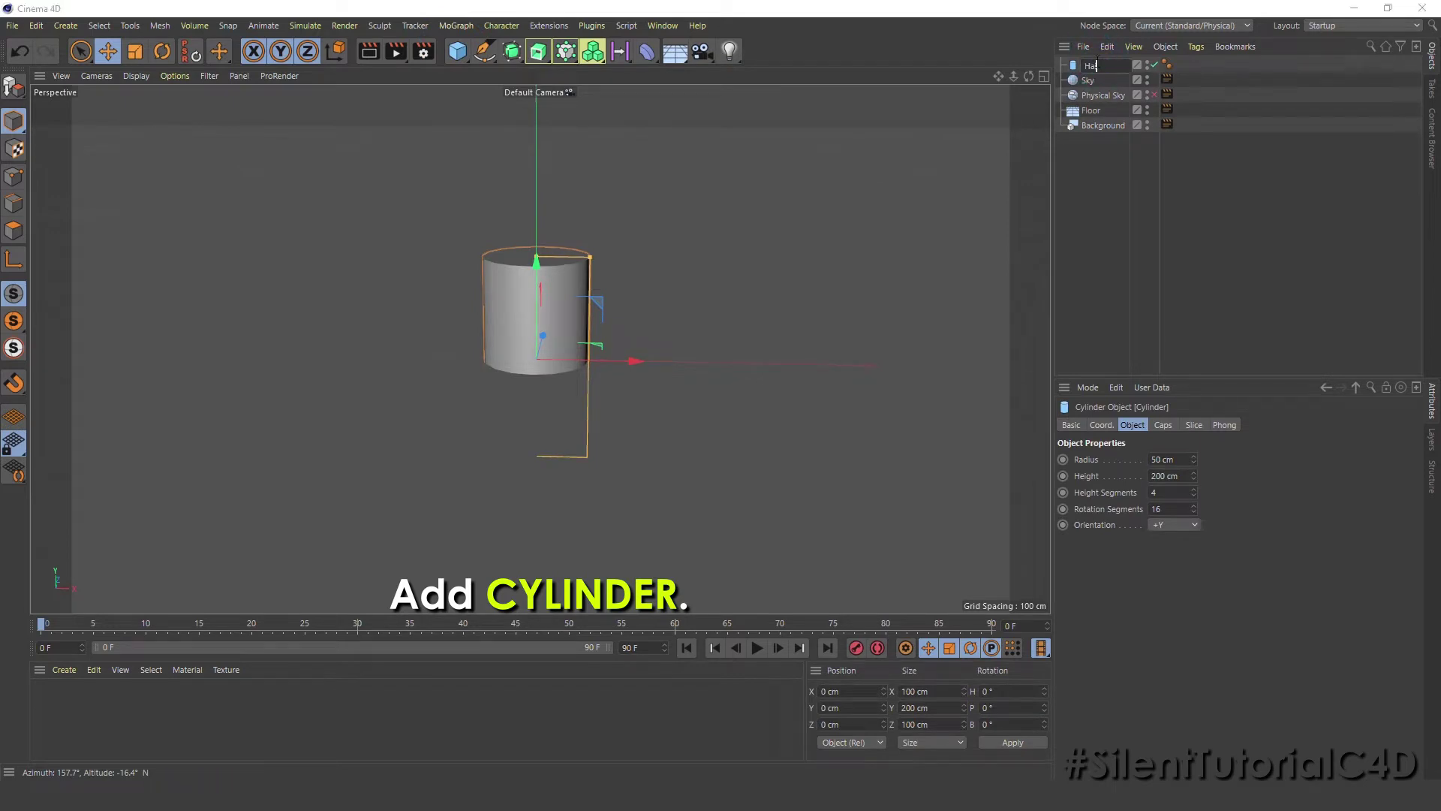
type("ir")
left_click(1096, 61)
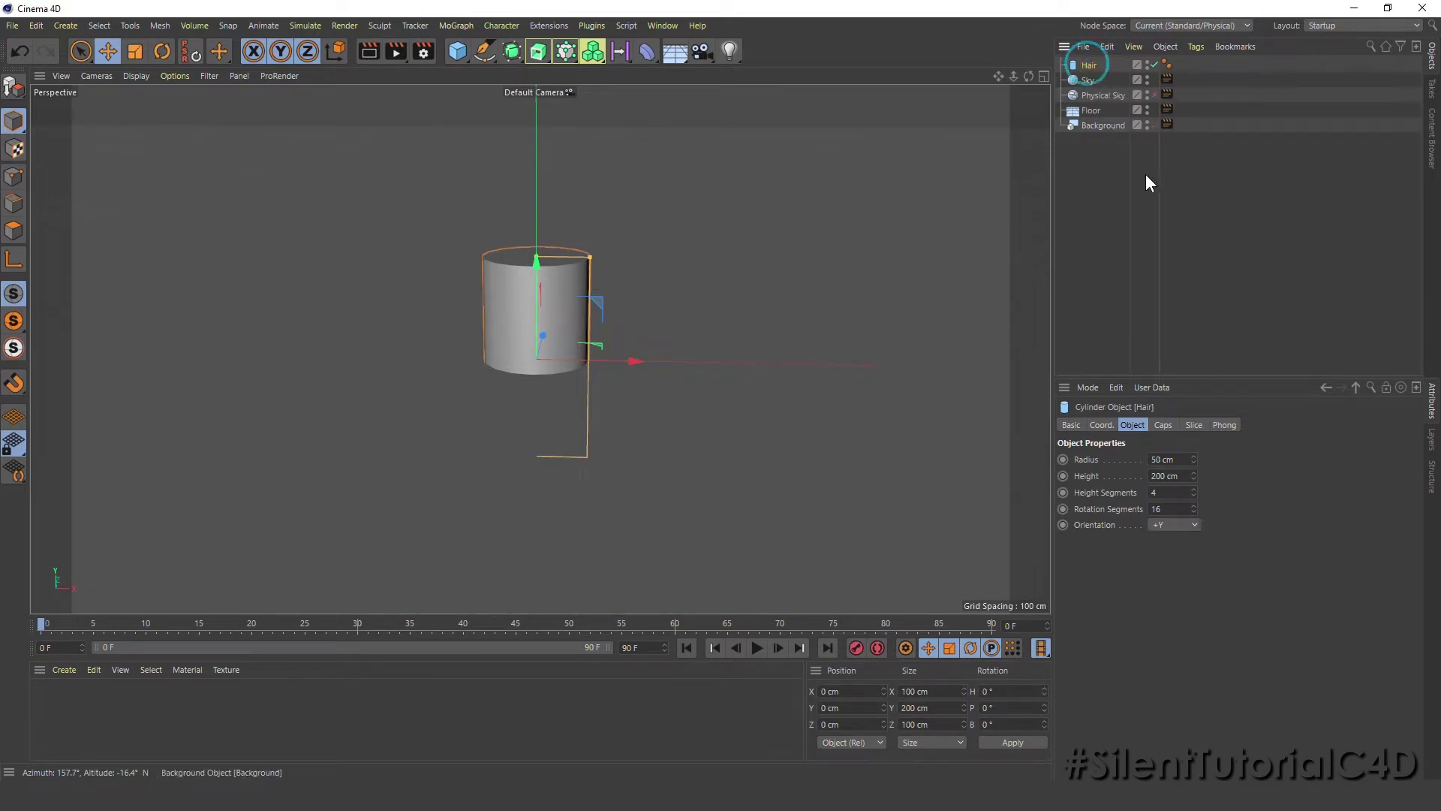
Step: Give the Hair cylinder a 4 cm radius and a 150 cm height
left_click(1175, 458)
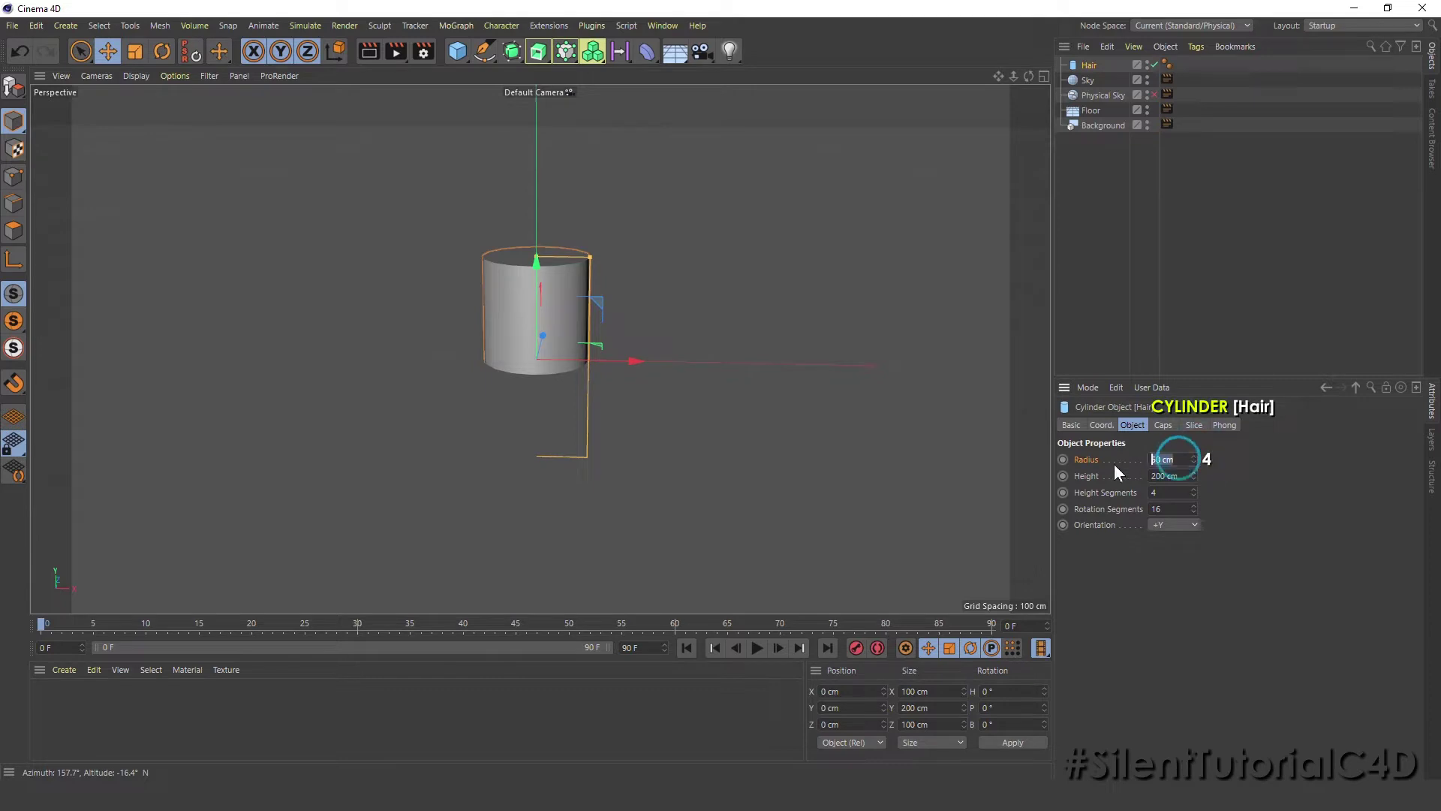
type("4")
key("Return")
left_click(1093, 474)
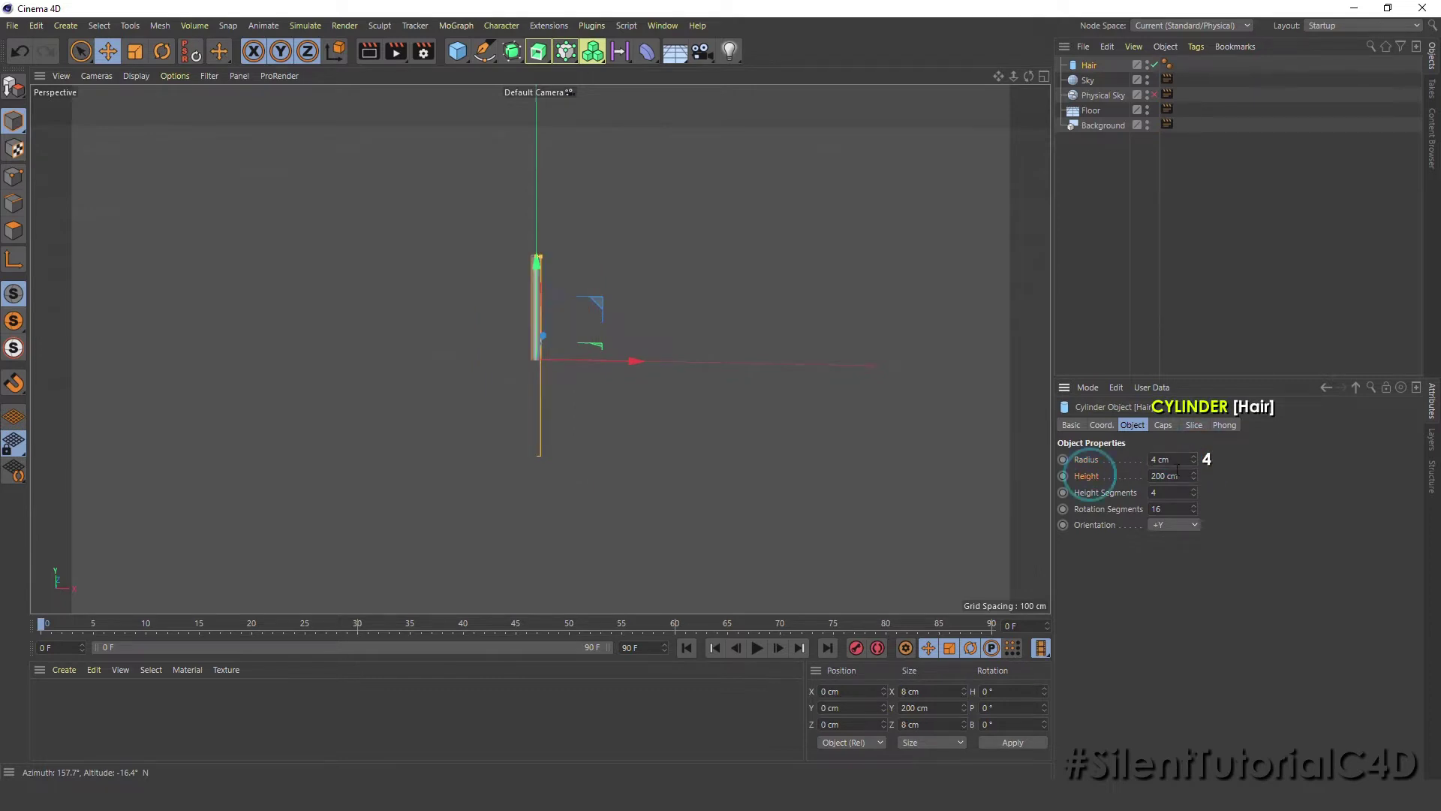
type("100")
key("Return")
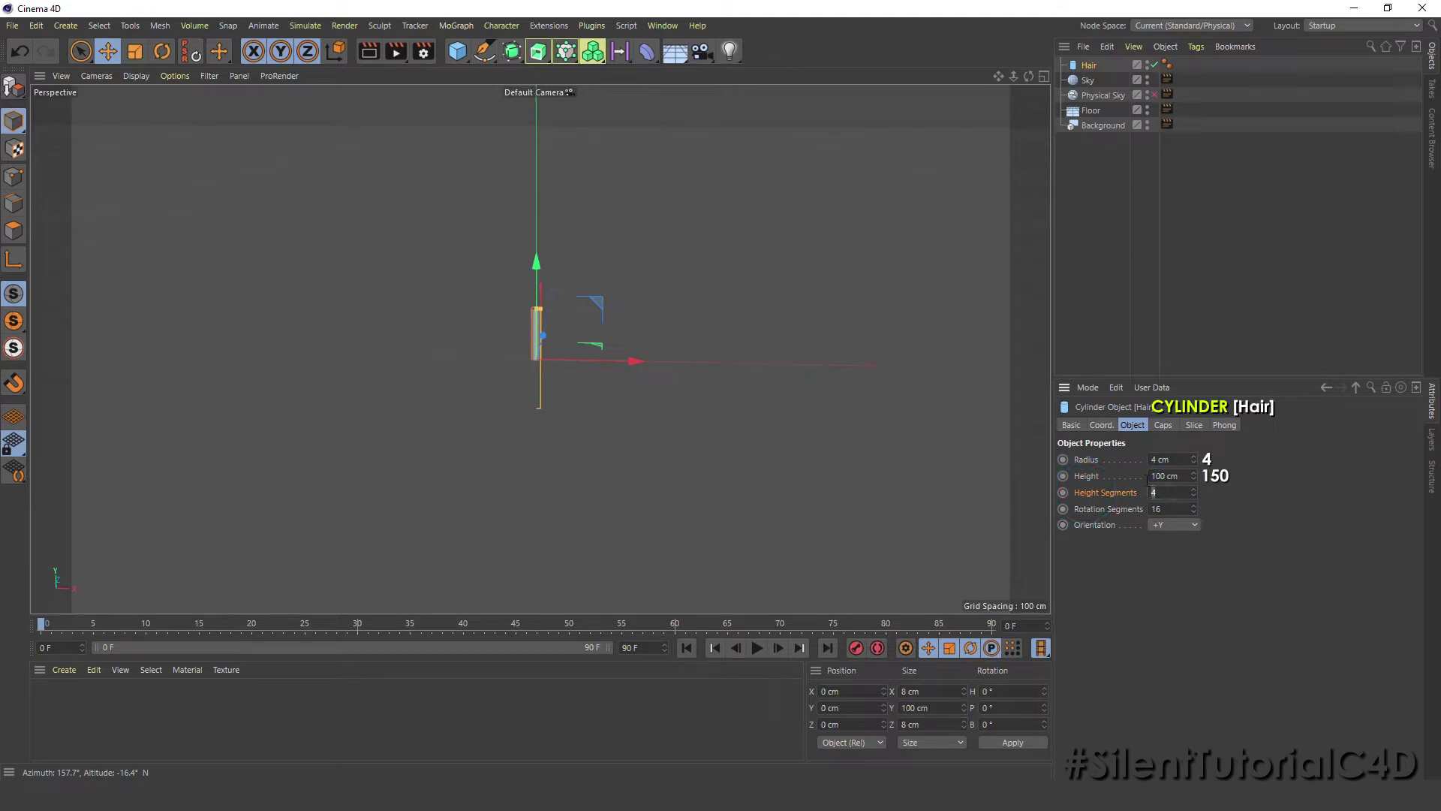
left_click(1090, 475)
left_click(1164, 476)
type("150")
key("Return")
Step: Set the cylinder to 24 height segments and 6 rotation segments
left_click(1165, 493)
type("24")
left_click(1172, 510)
left_click(1105, 181)
Step: Convert the Hair cylinder into an editable polygon object
left_click(1089, 66)
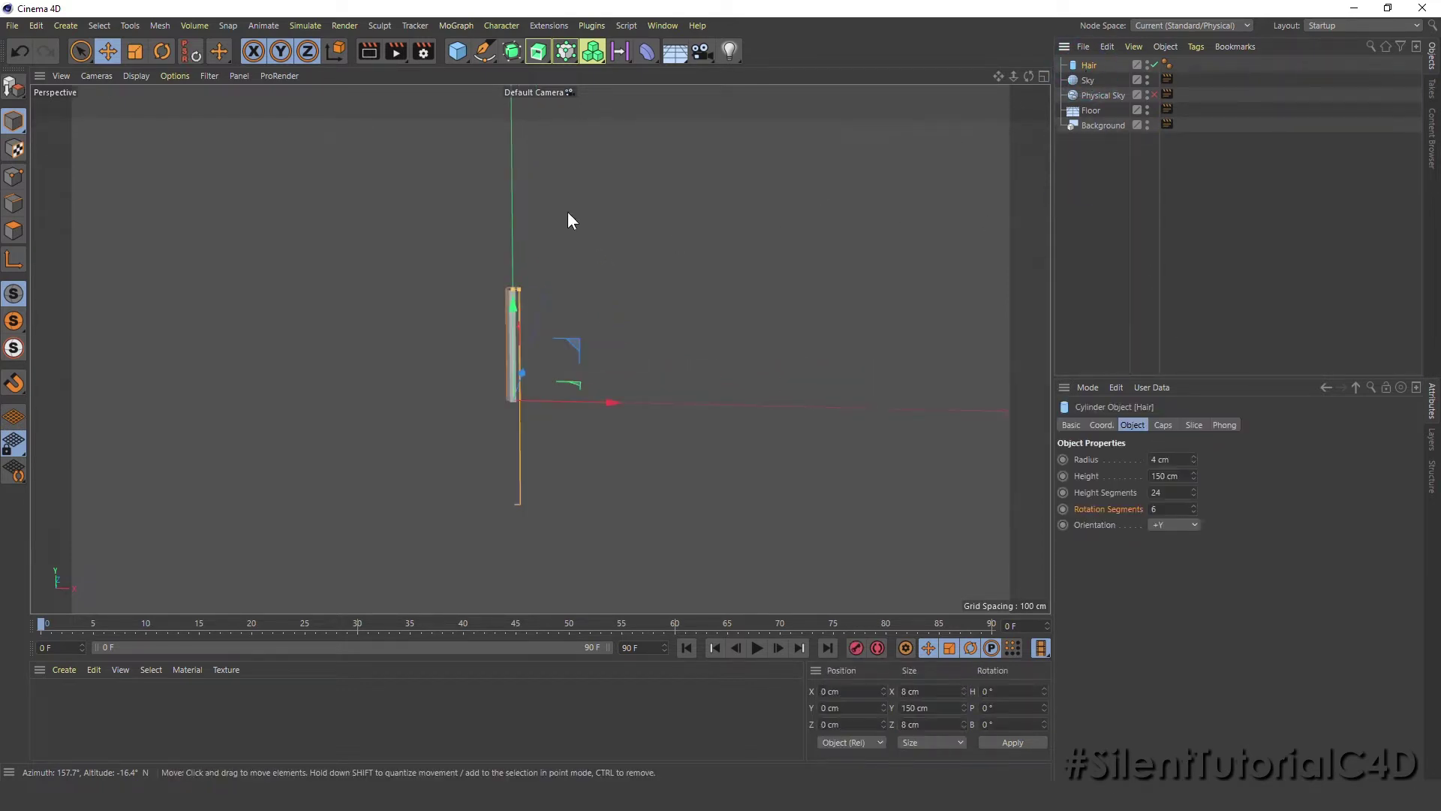
left_click(23, 87)
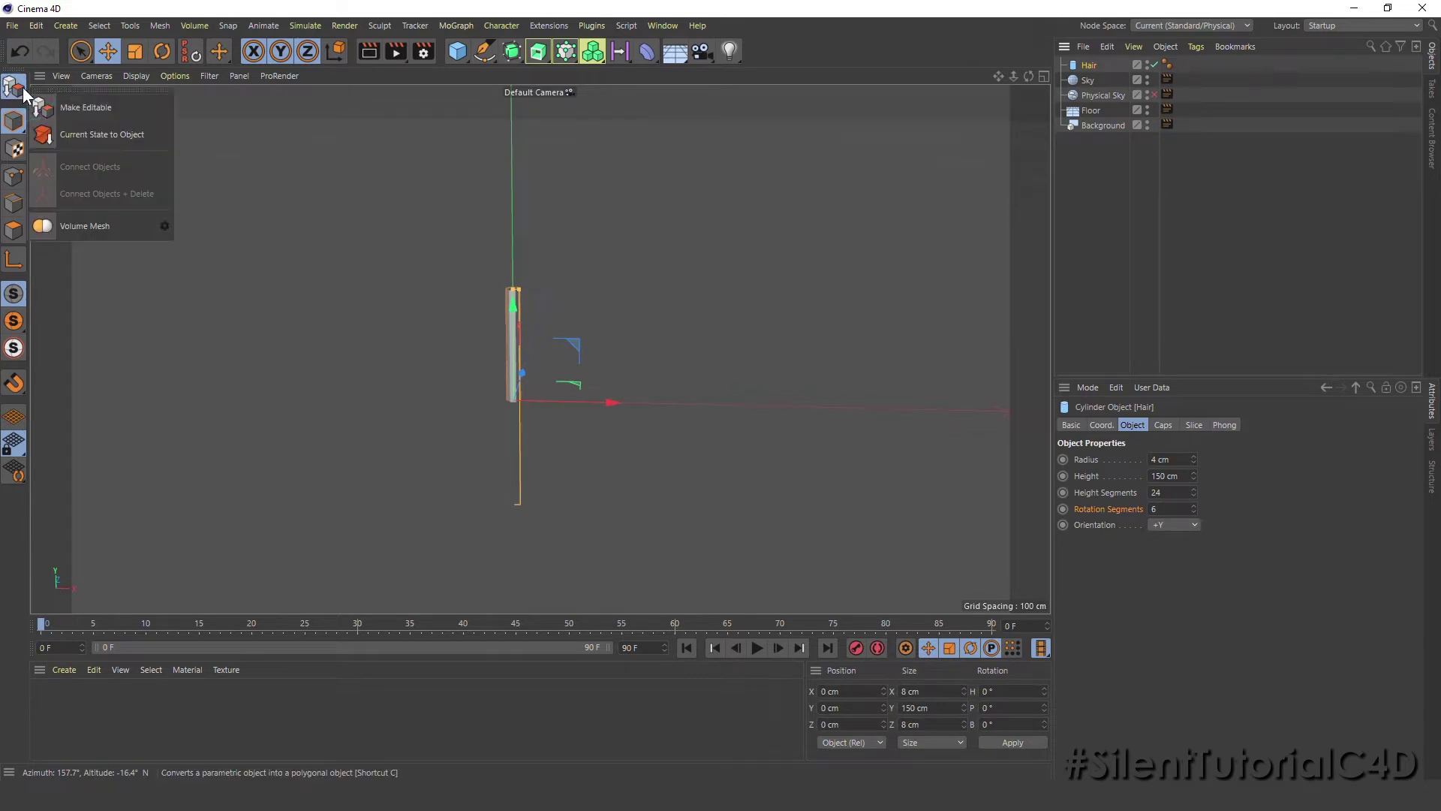
left_click(83, 115)
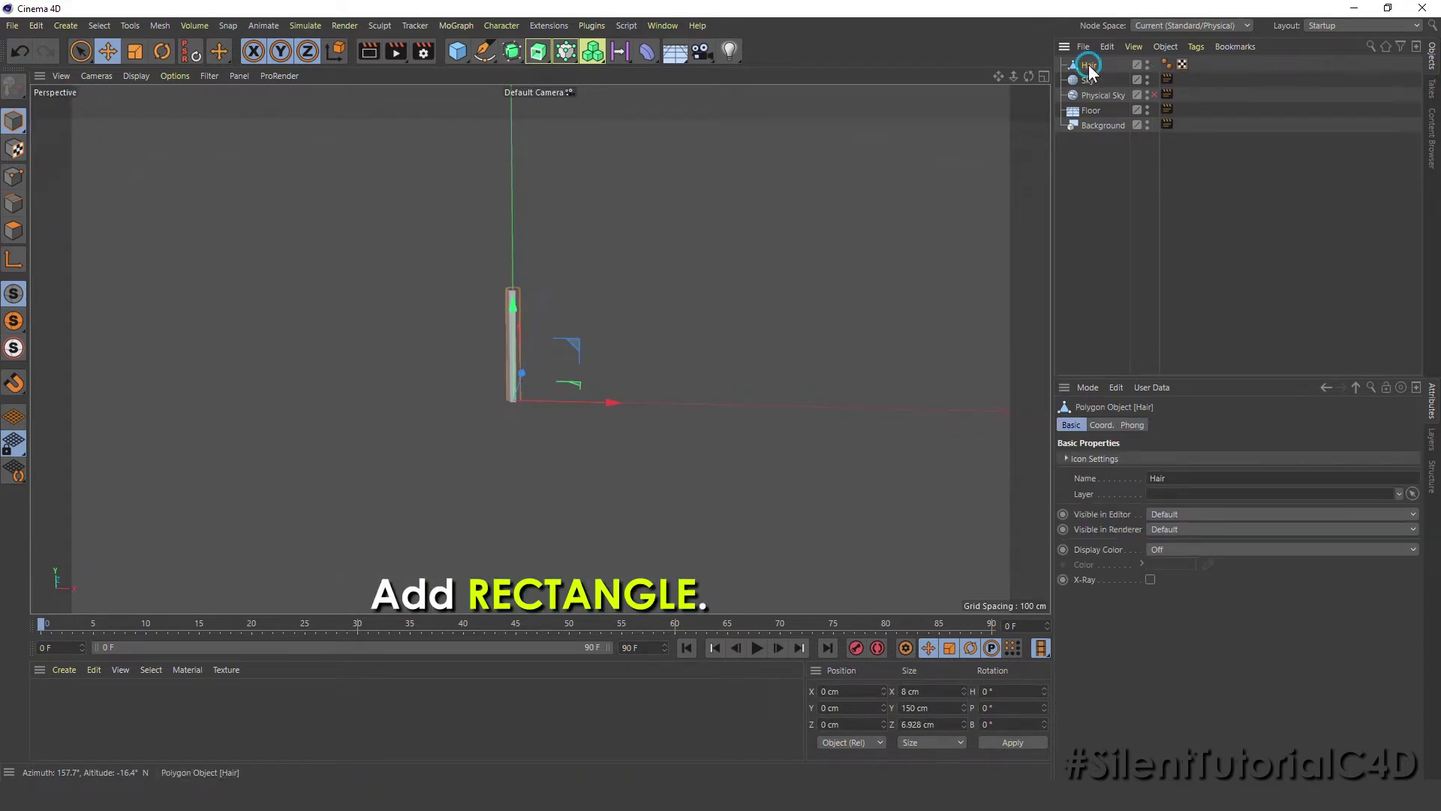
Step: Add a rectangle spline named Rectangle For hair
left_click(484, 51)
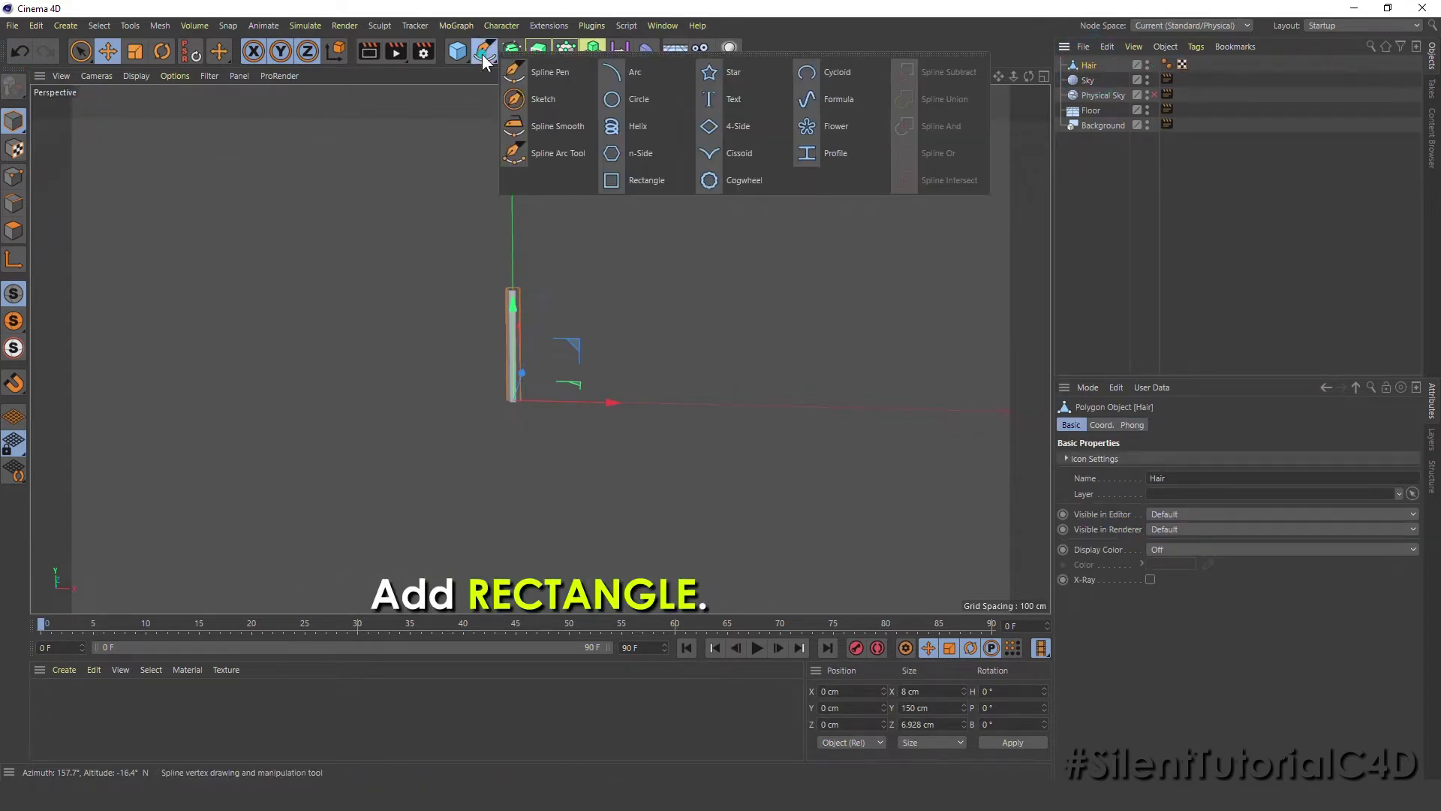
left_click(629, 177)
double_click(1118, 66)
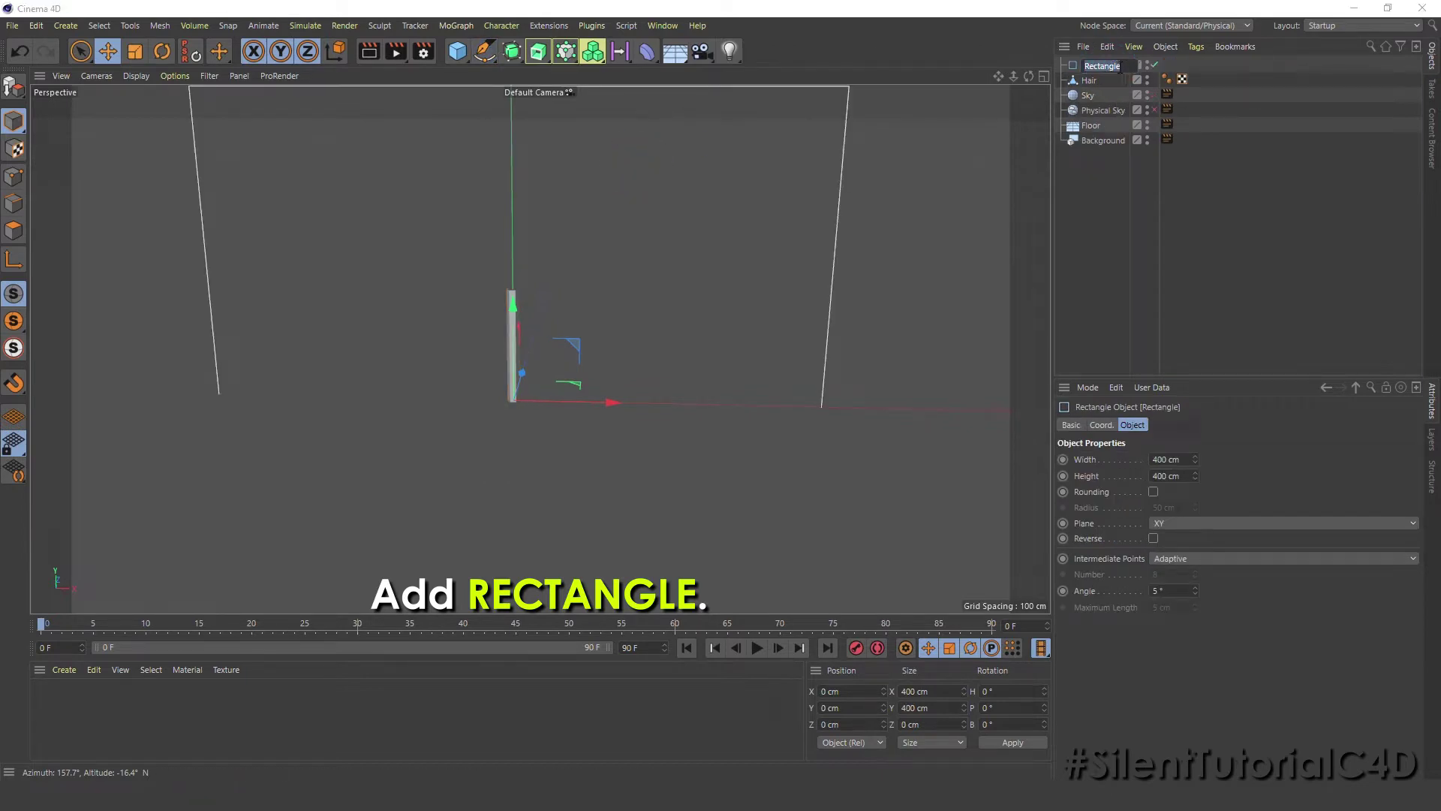
key("Return")
type("hair")
key("Return")
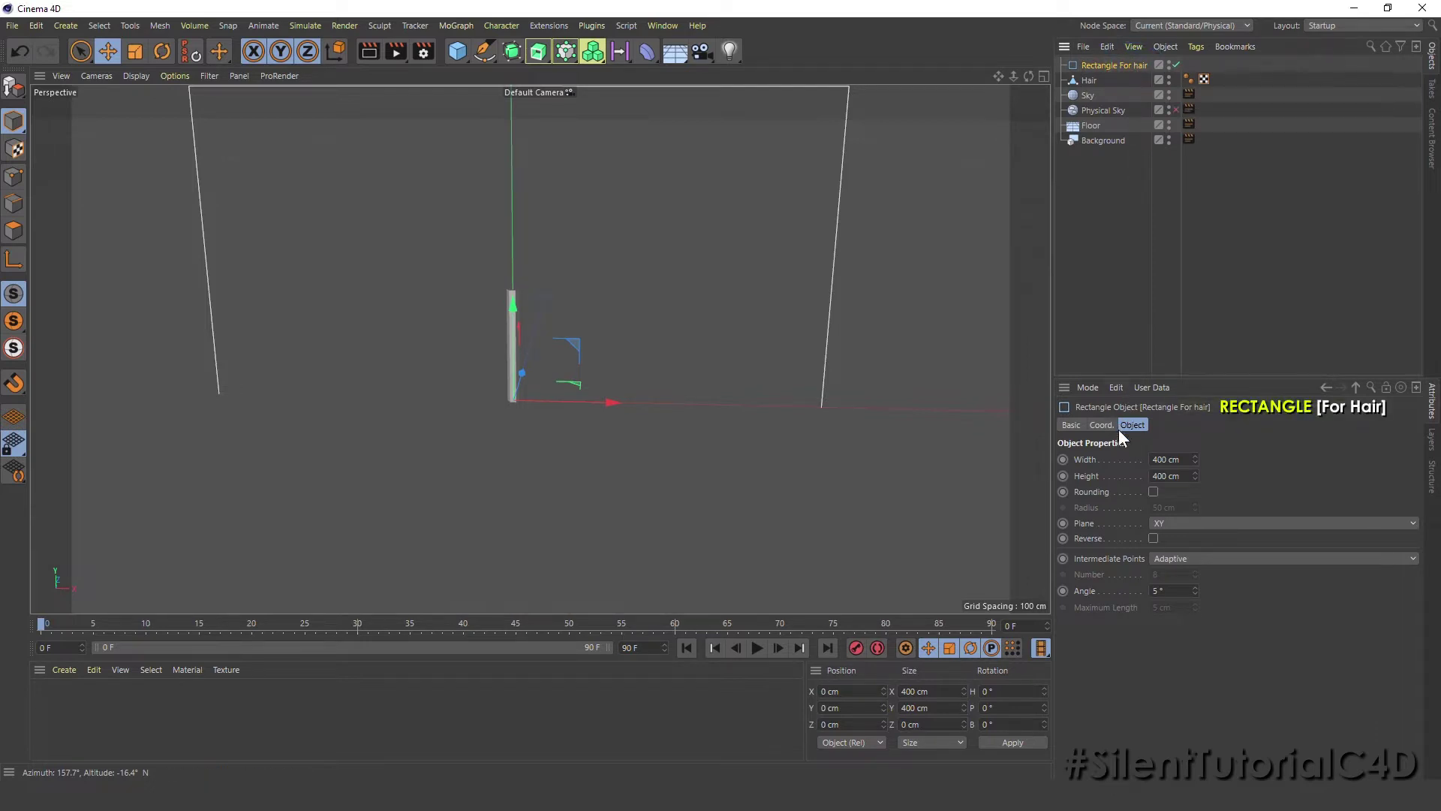
Step: Make it a 100×100 cm square with 10 cm rounded corners and Uniform intermediate points
double_click(1165, 459)
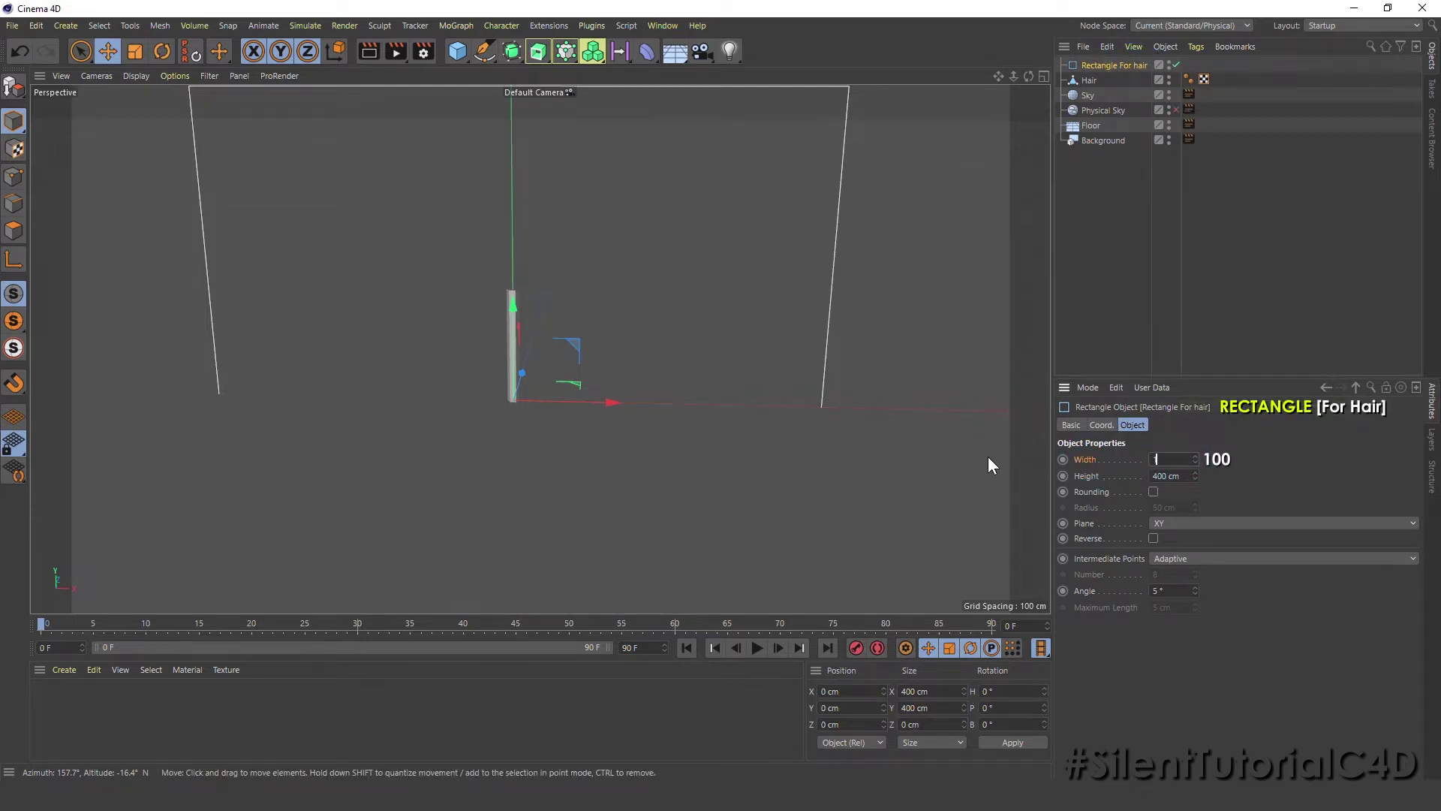
type("100")
key("Return")
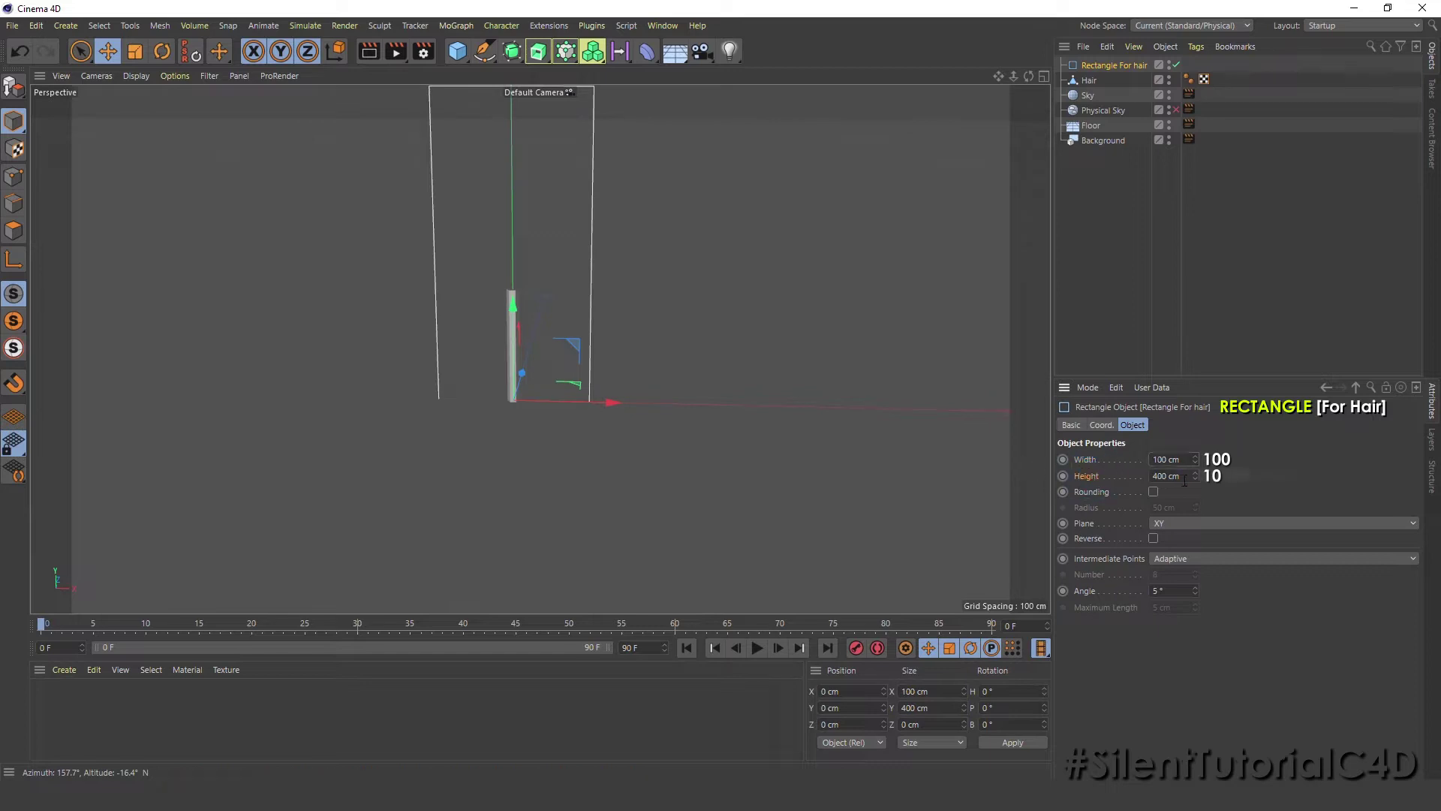
double_click(1171, 476)
type("100")
key("Return")
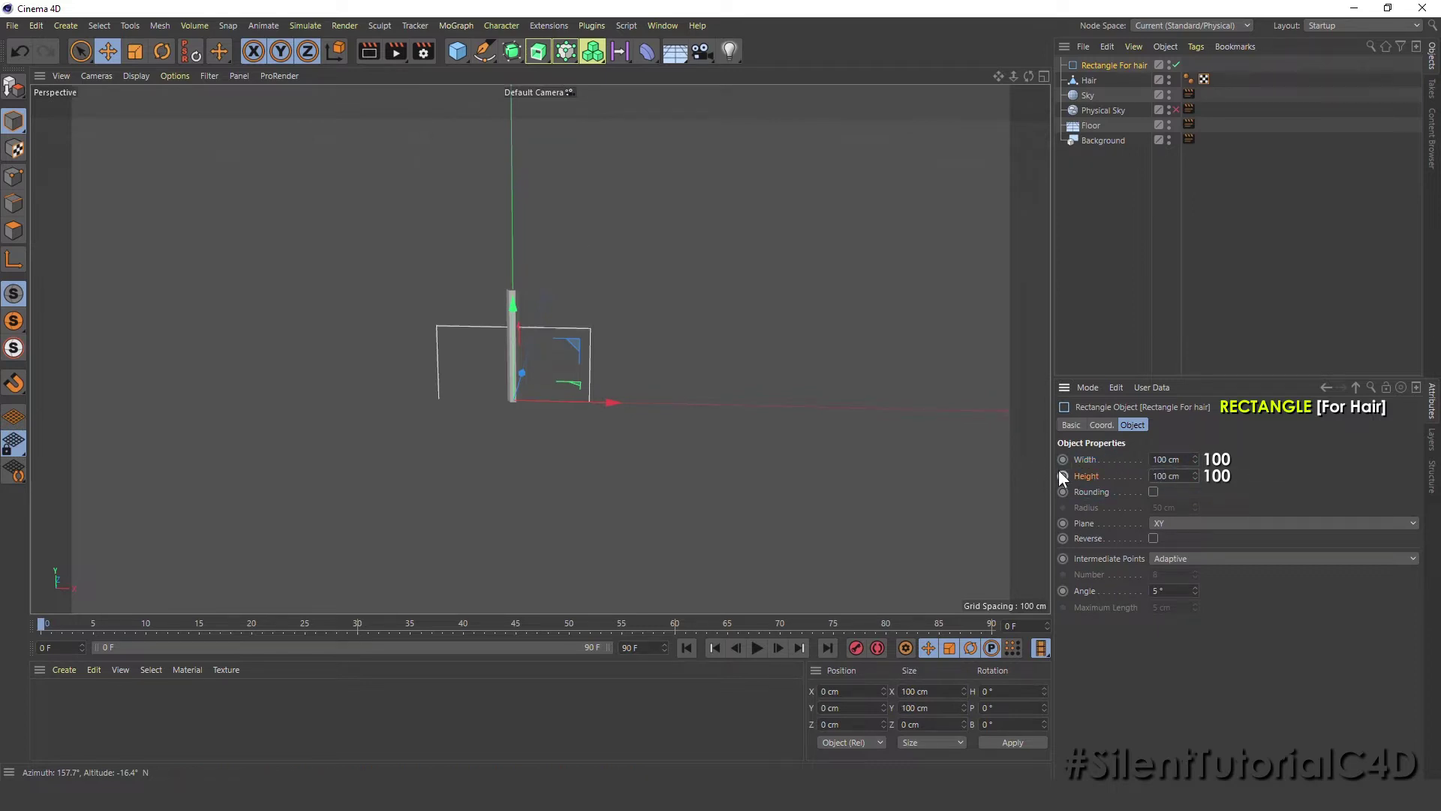
left_click(1153, 492)
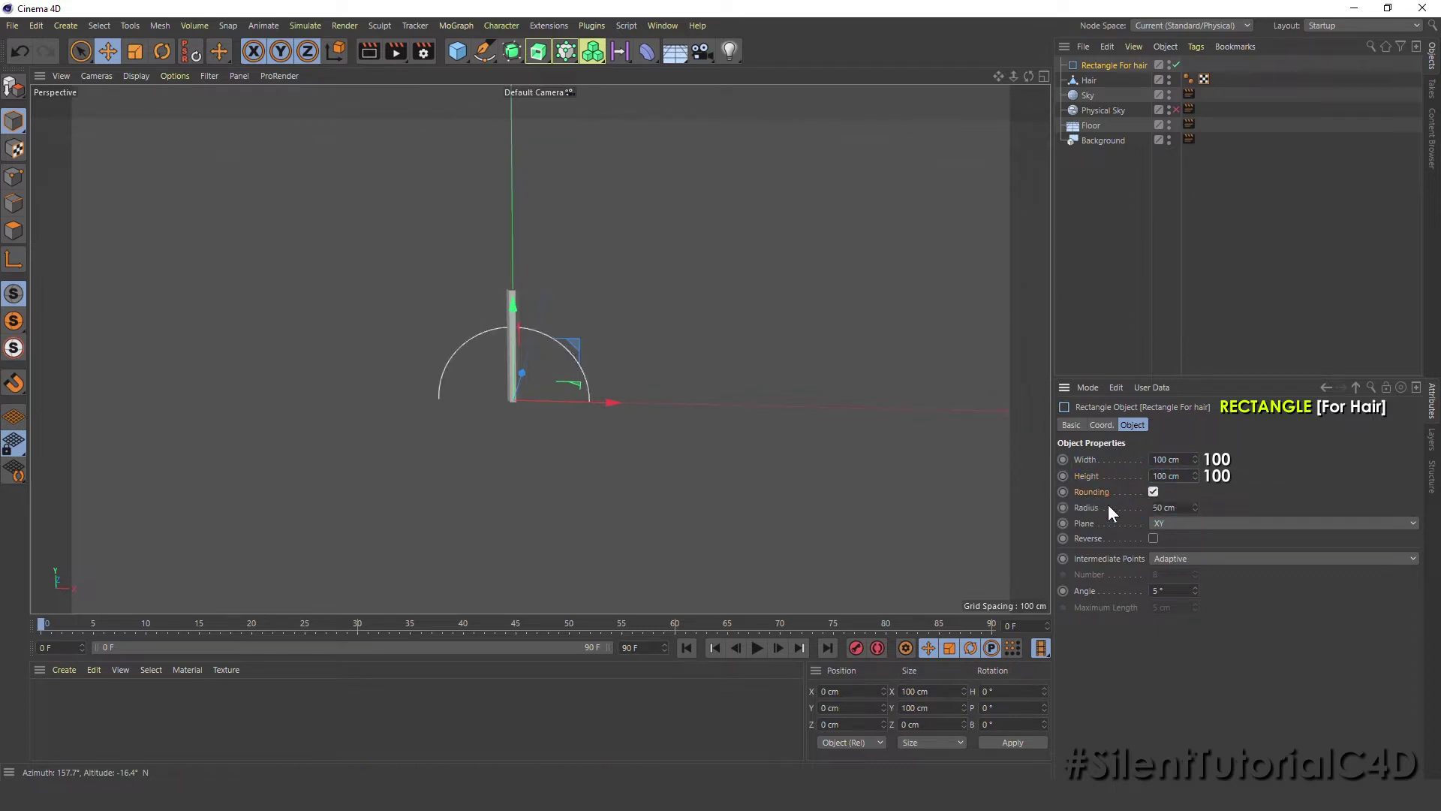
double_click(1163, 508)
type("1")
type("0")
key("Return")
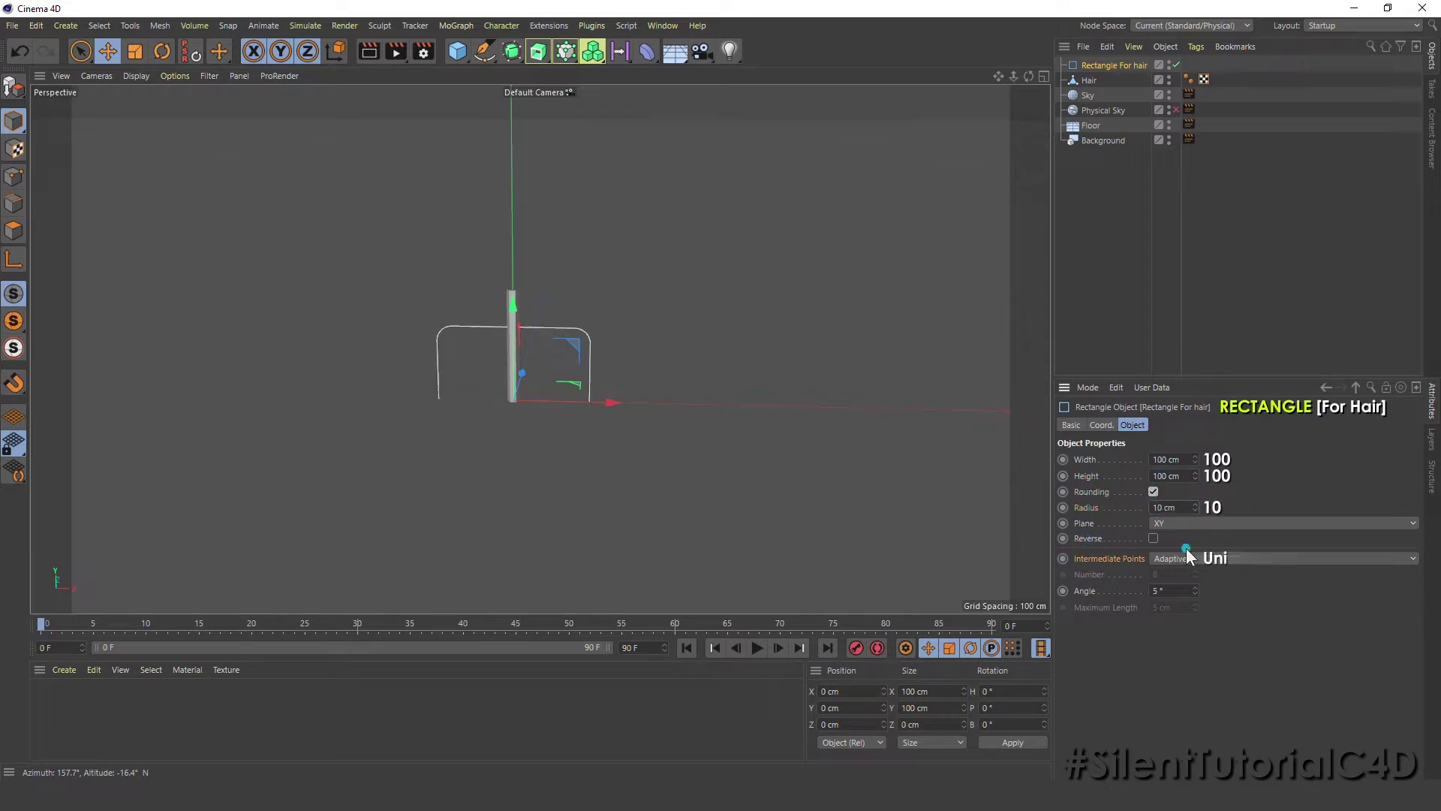
left_click(1188, 557)
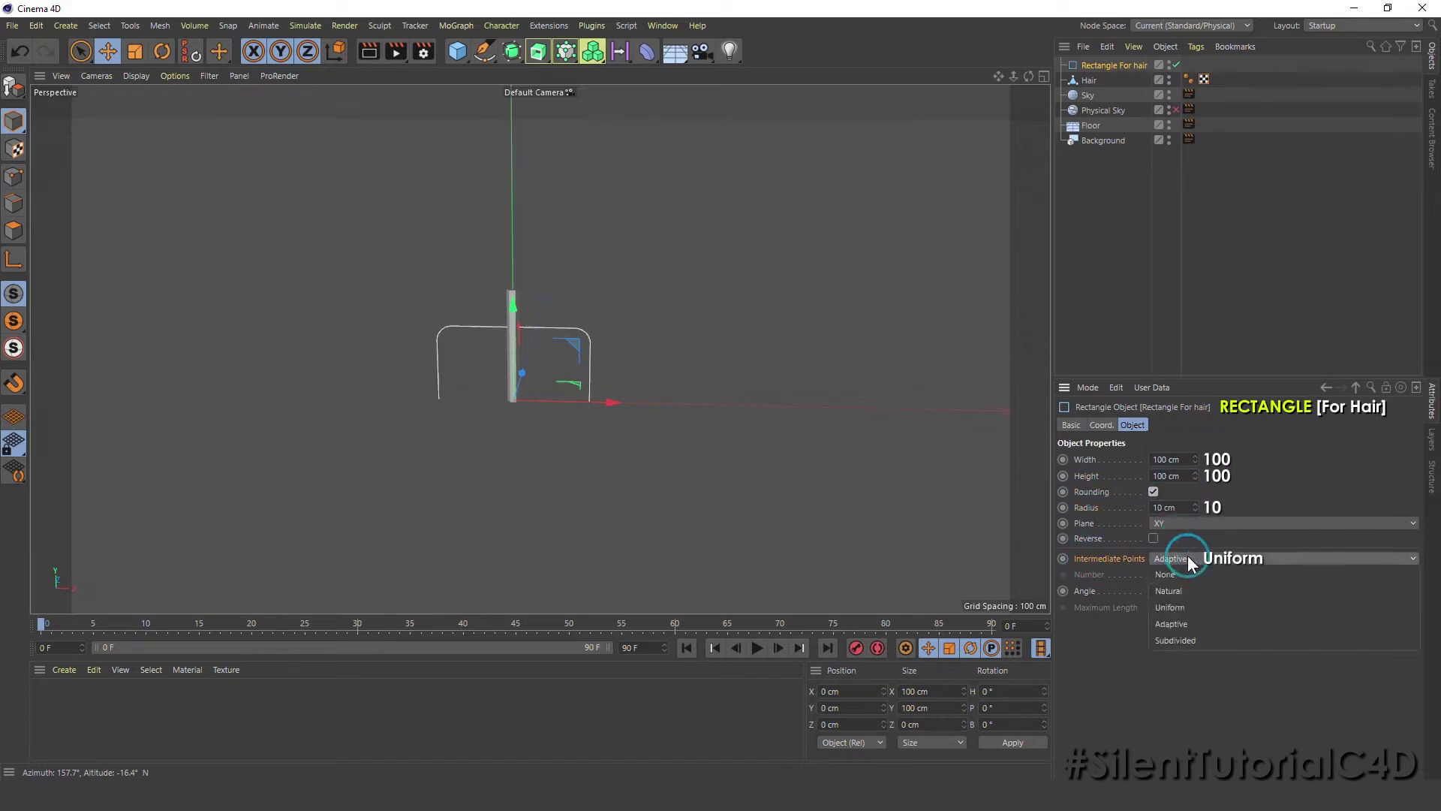
left_click(1200, 608)
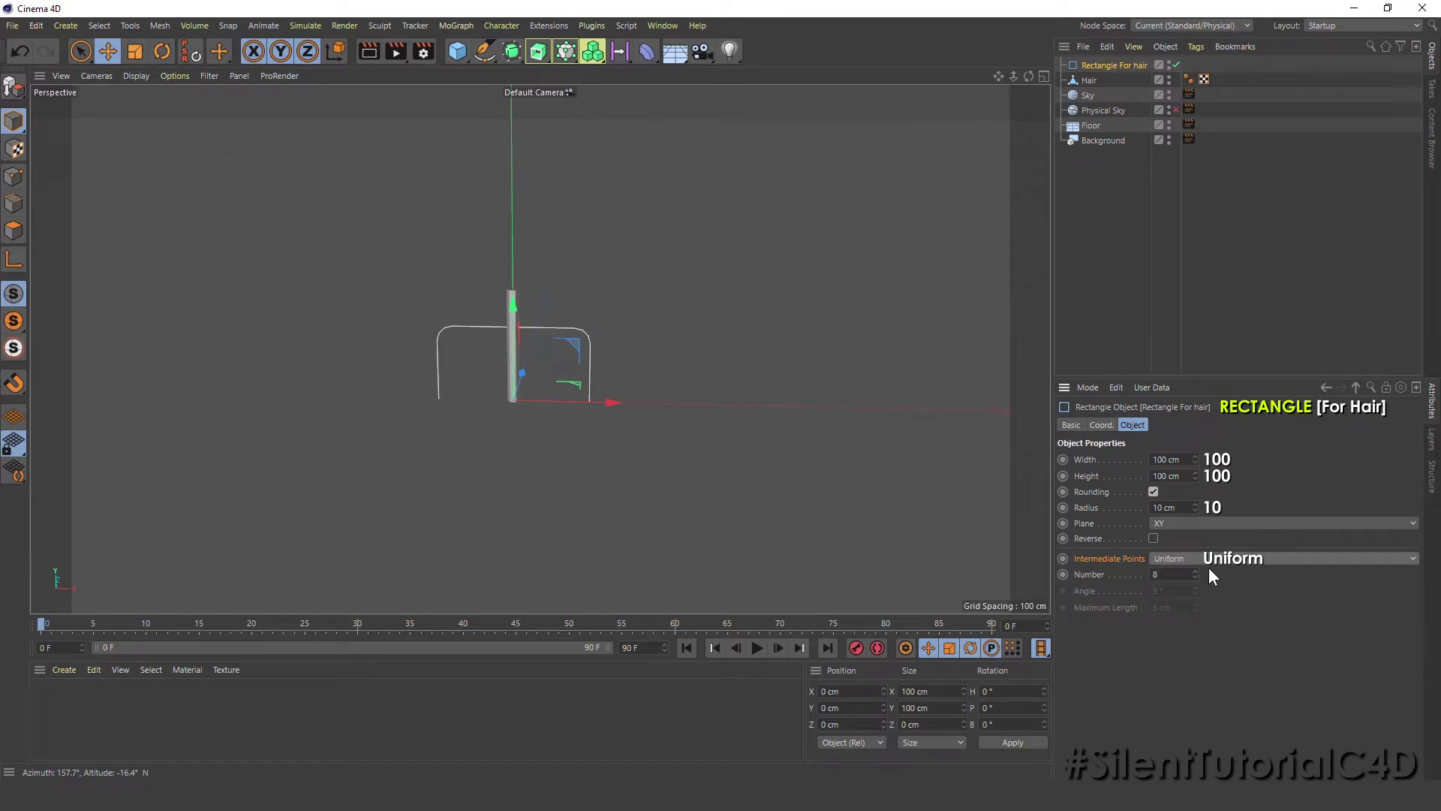
Step: Raise the rectangle 5 cm on Y and pitch it 90°
left_click(1112, 424)
double_click(1092, 476)
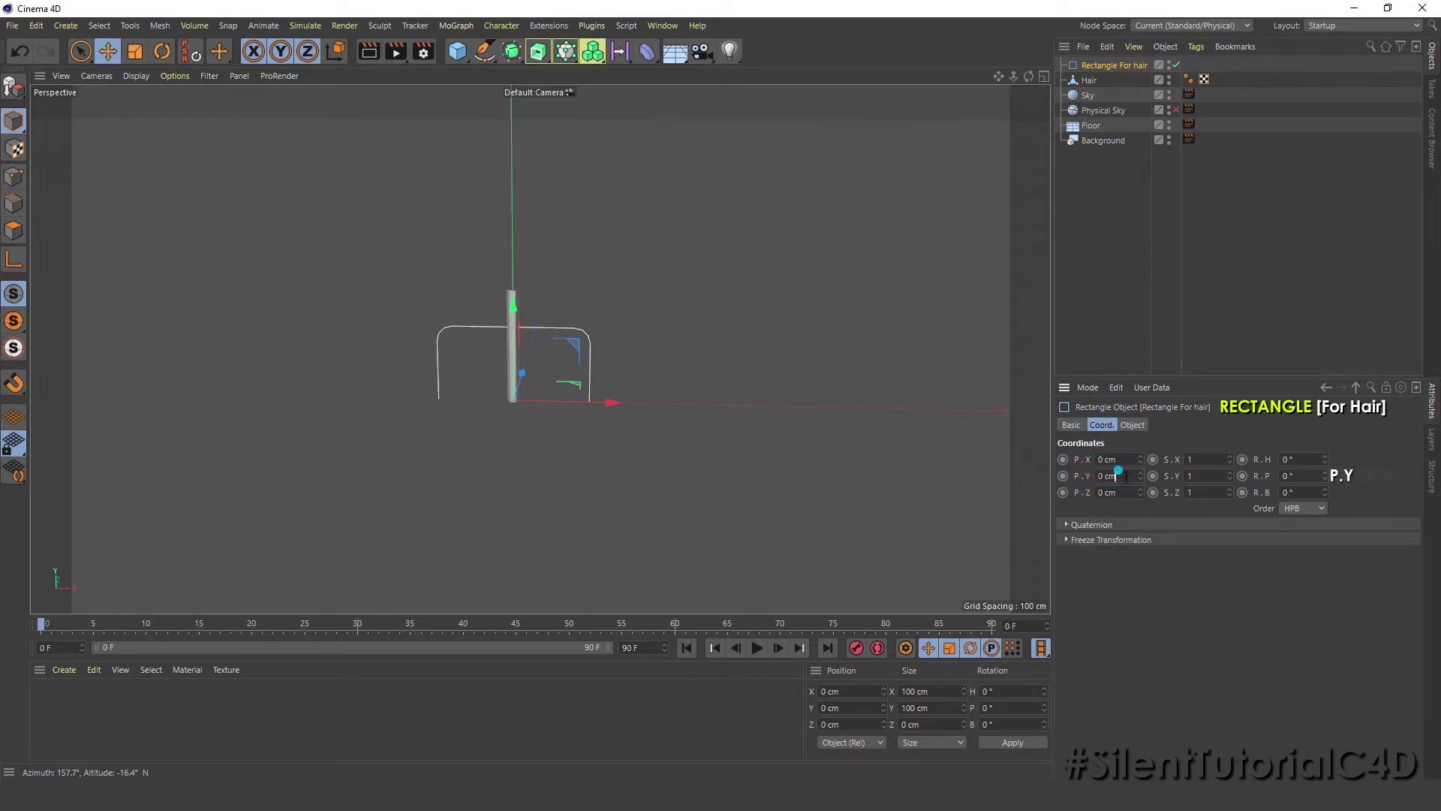
type("5")
key("Return")
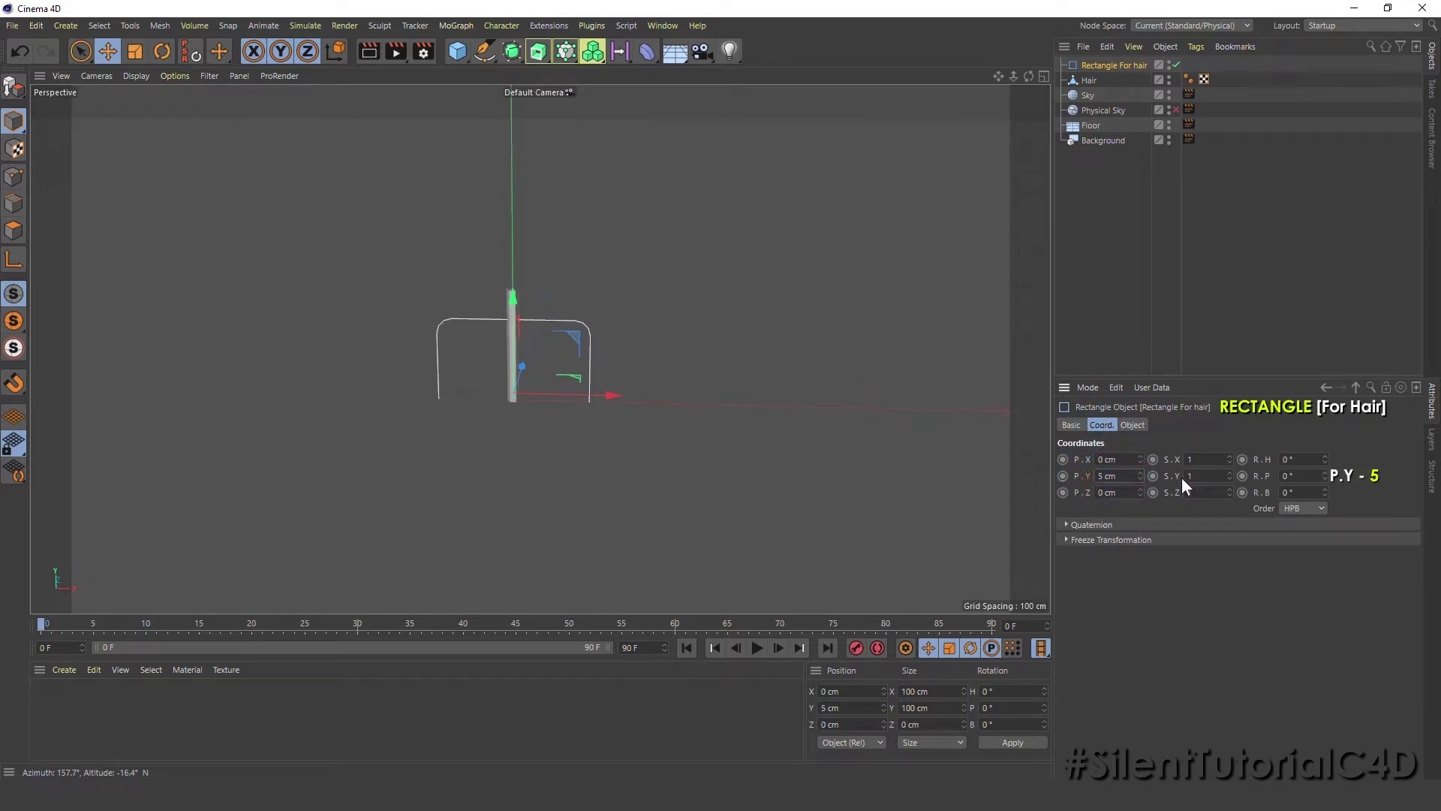
left_click(1288, 475)
type("90")
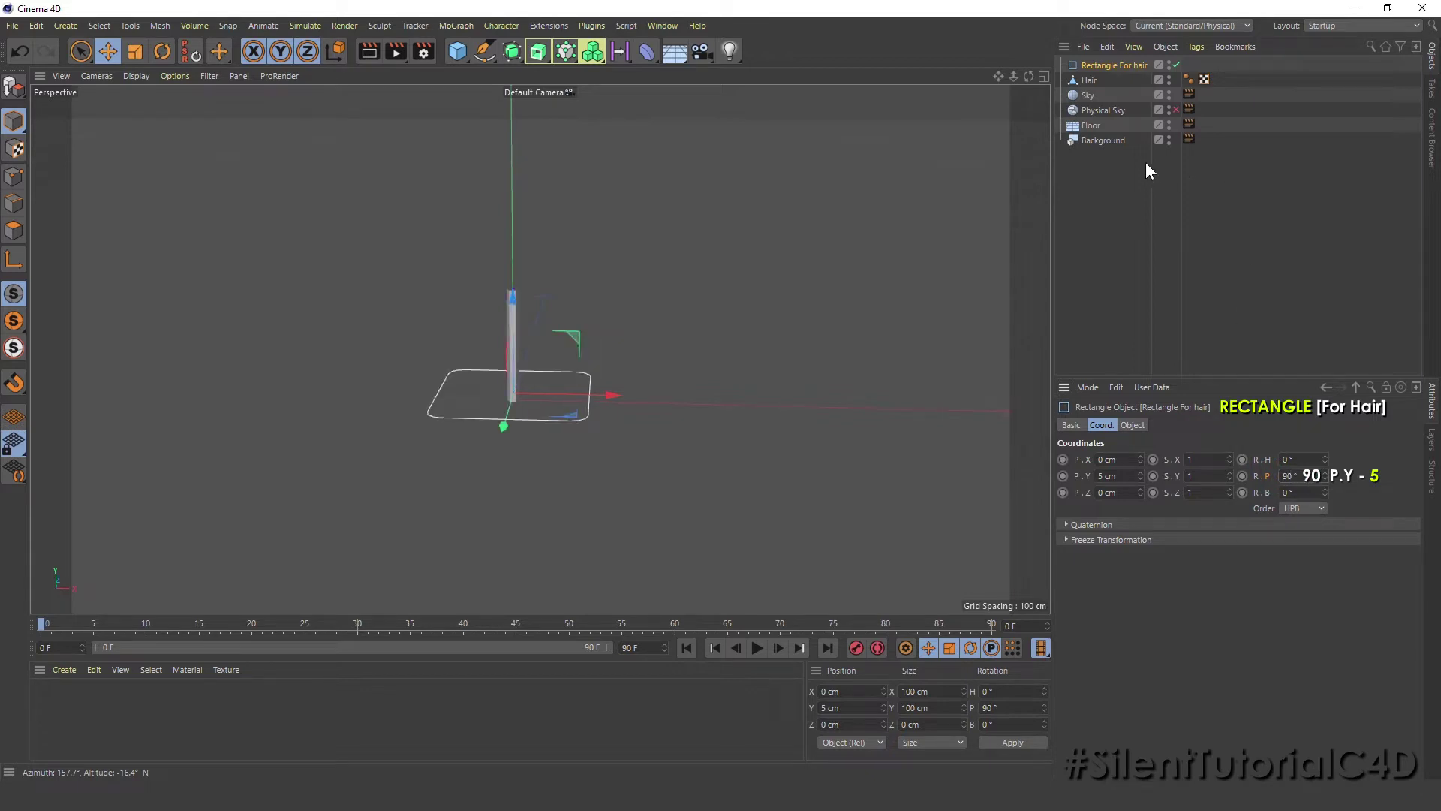
Step: Duplicate Rectangle For hair as Rectangle 1
left_click(1116, 155)
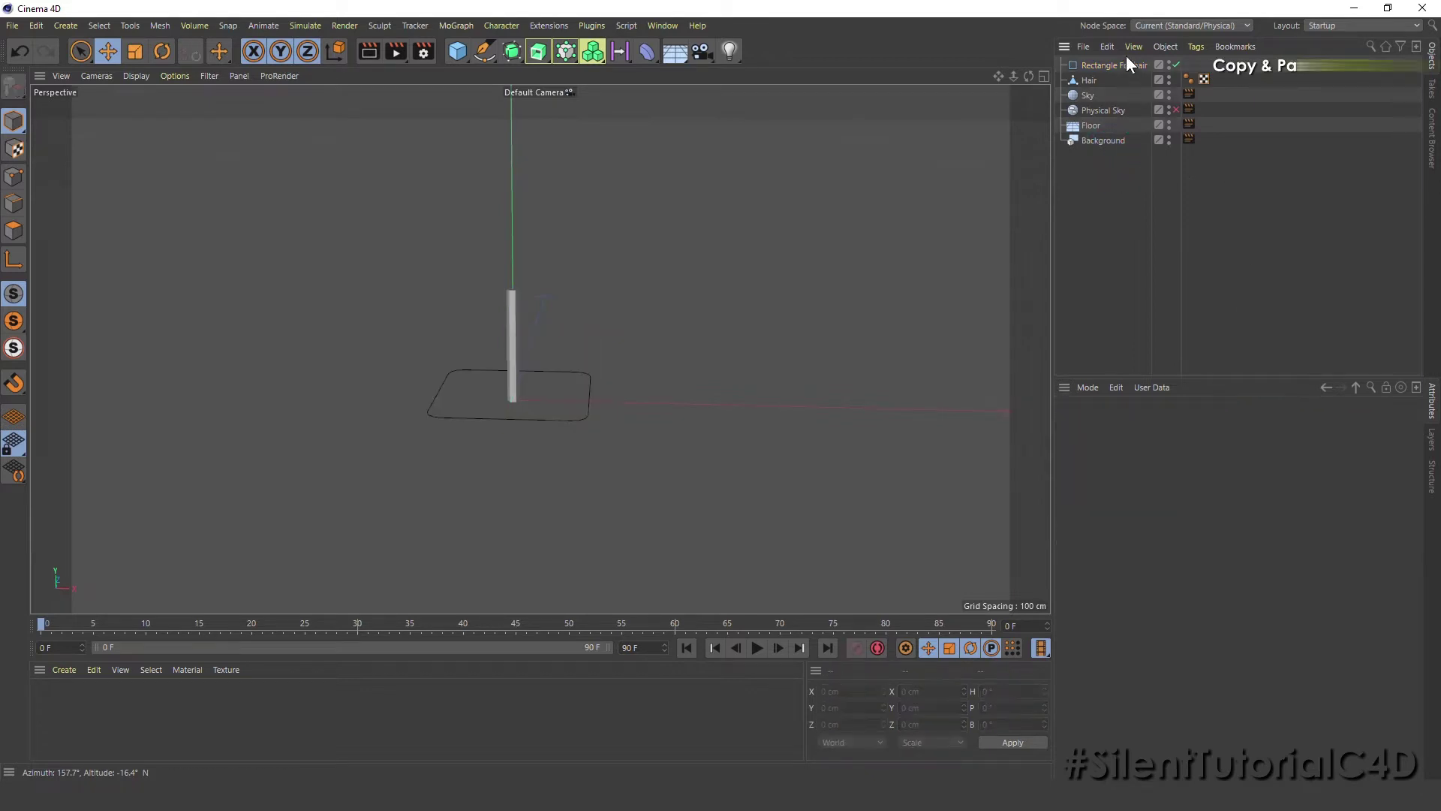
left_click(1114, 65)
key("ctrl+c")
key("ctrl+v")
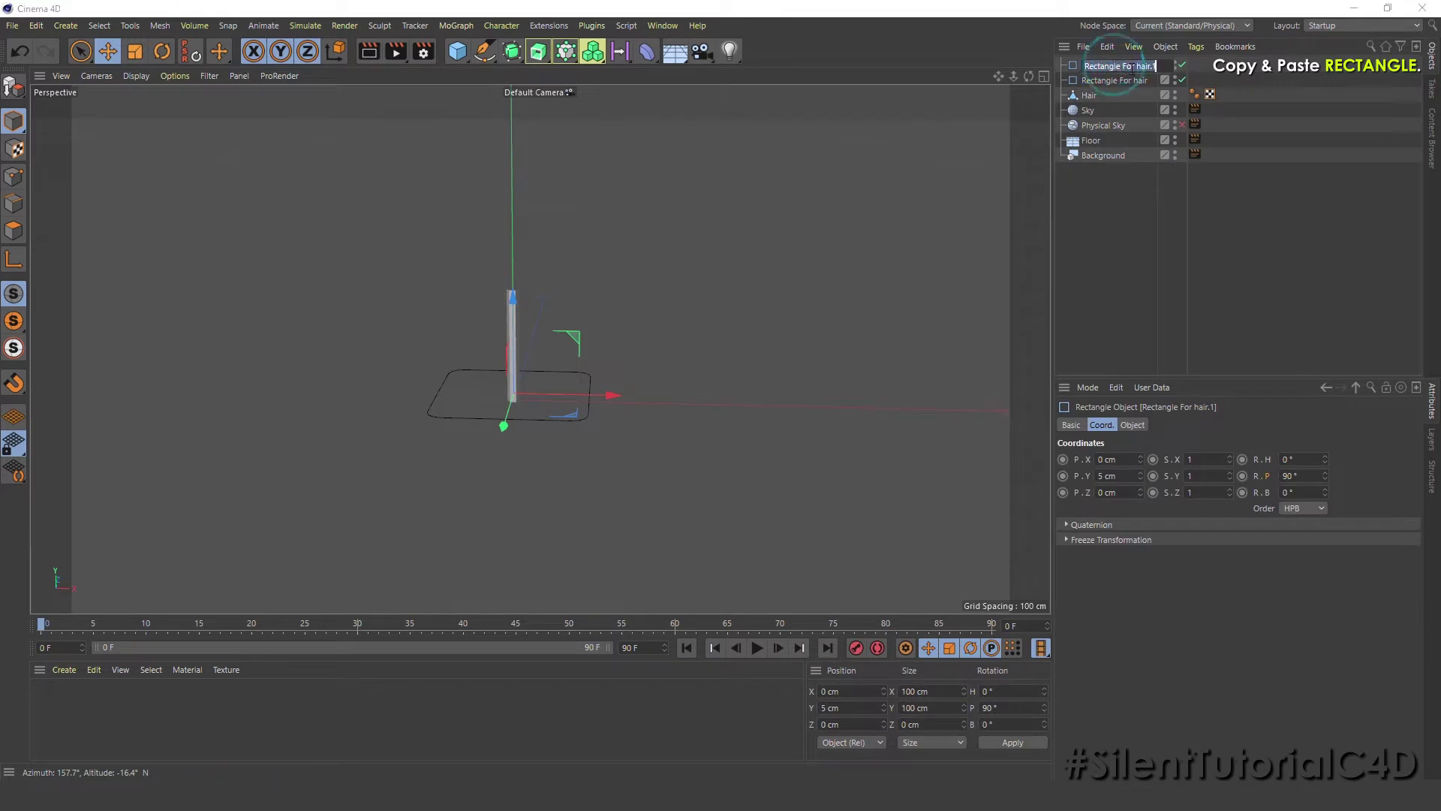
double_click(1113, 65)
key("BackSpace")
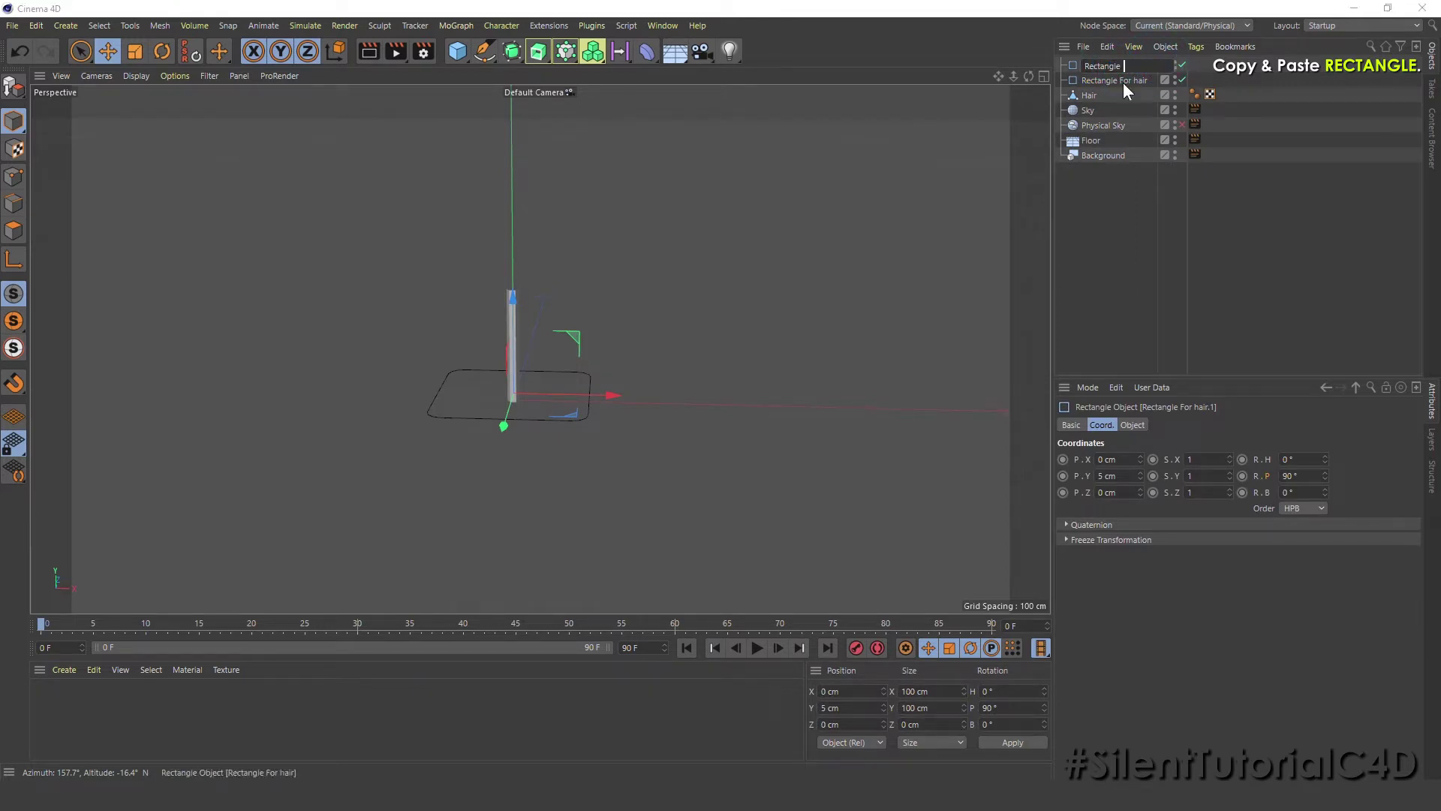
type("1")
key("Return")
Step: Duplicate Rectangle 1 as Rectangle 2
left_click(1111, 68)
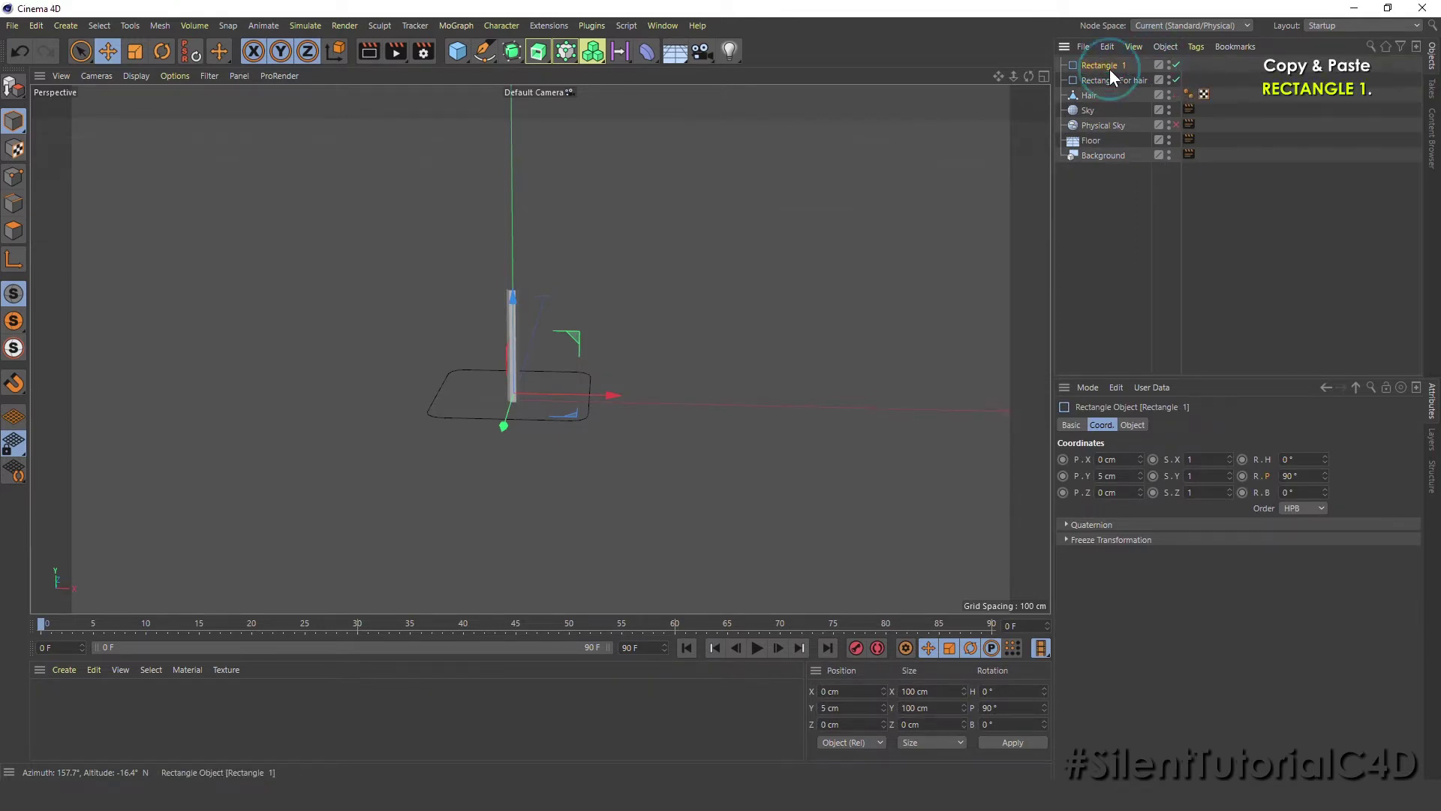
key("ctrl+c")
key("ctrl+v")
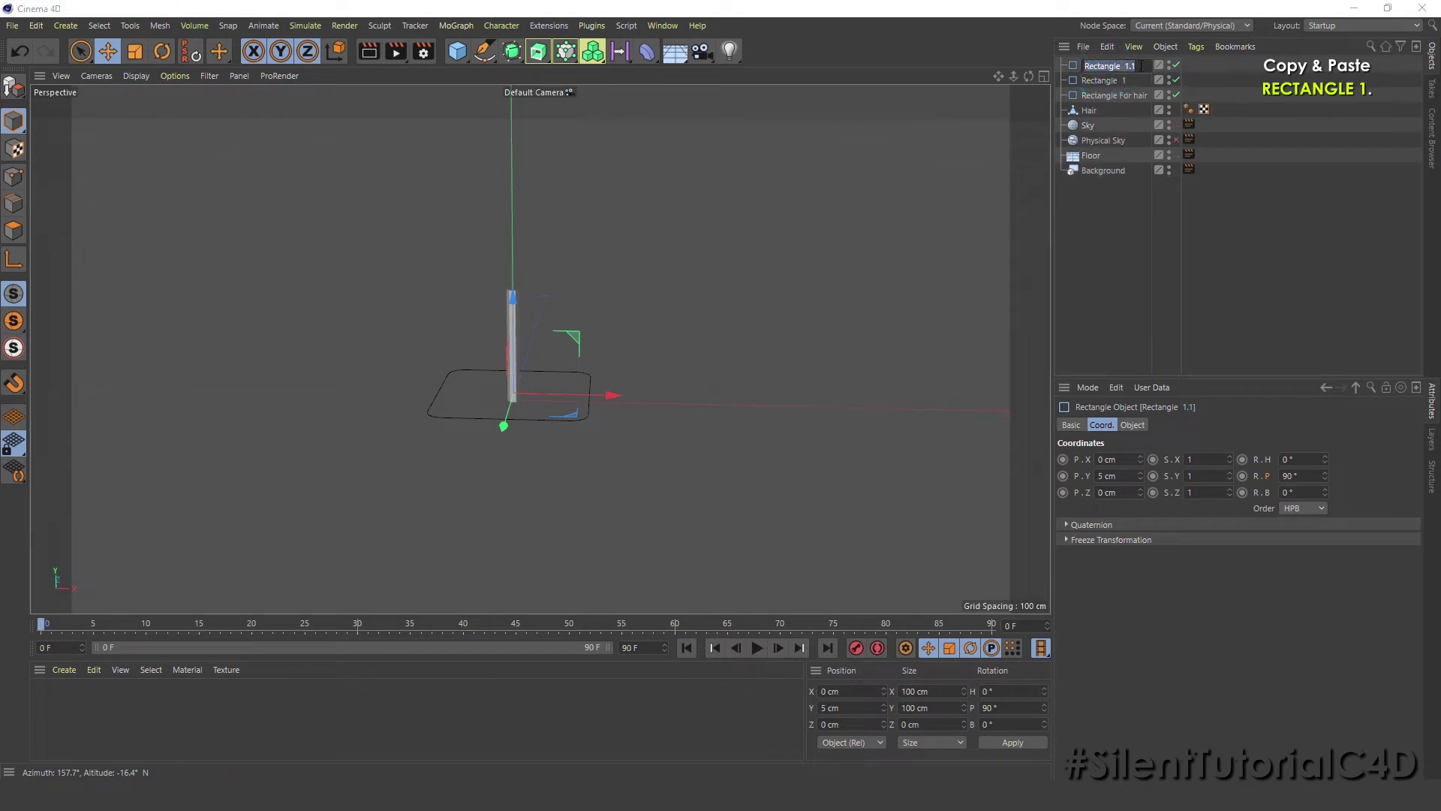
double_click(1118, 66)
type("2")
key("Return")
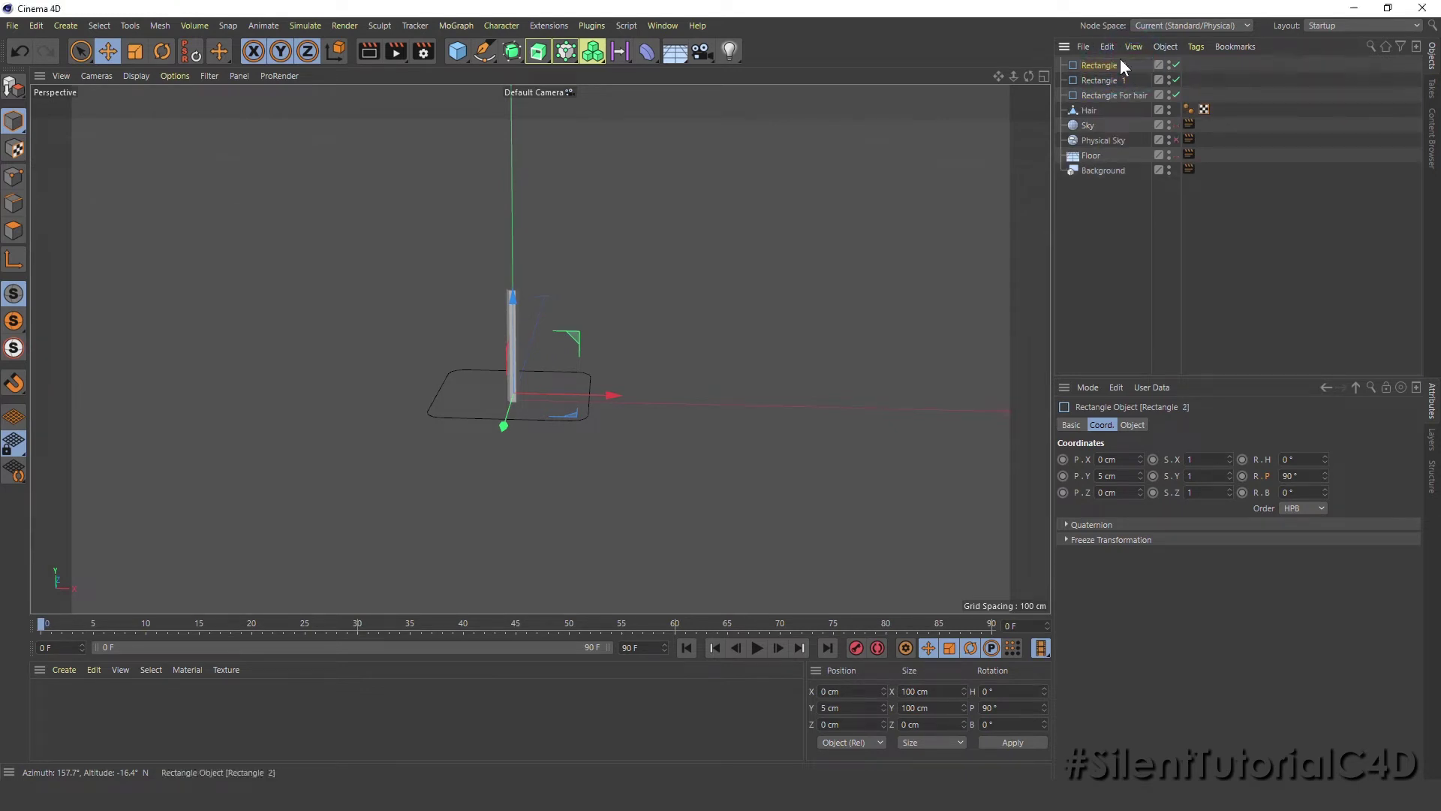
Step: Resize Rectangle 2 to a 10×10 cm square with 1 cm corner radius
left_click(1132, 425)
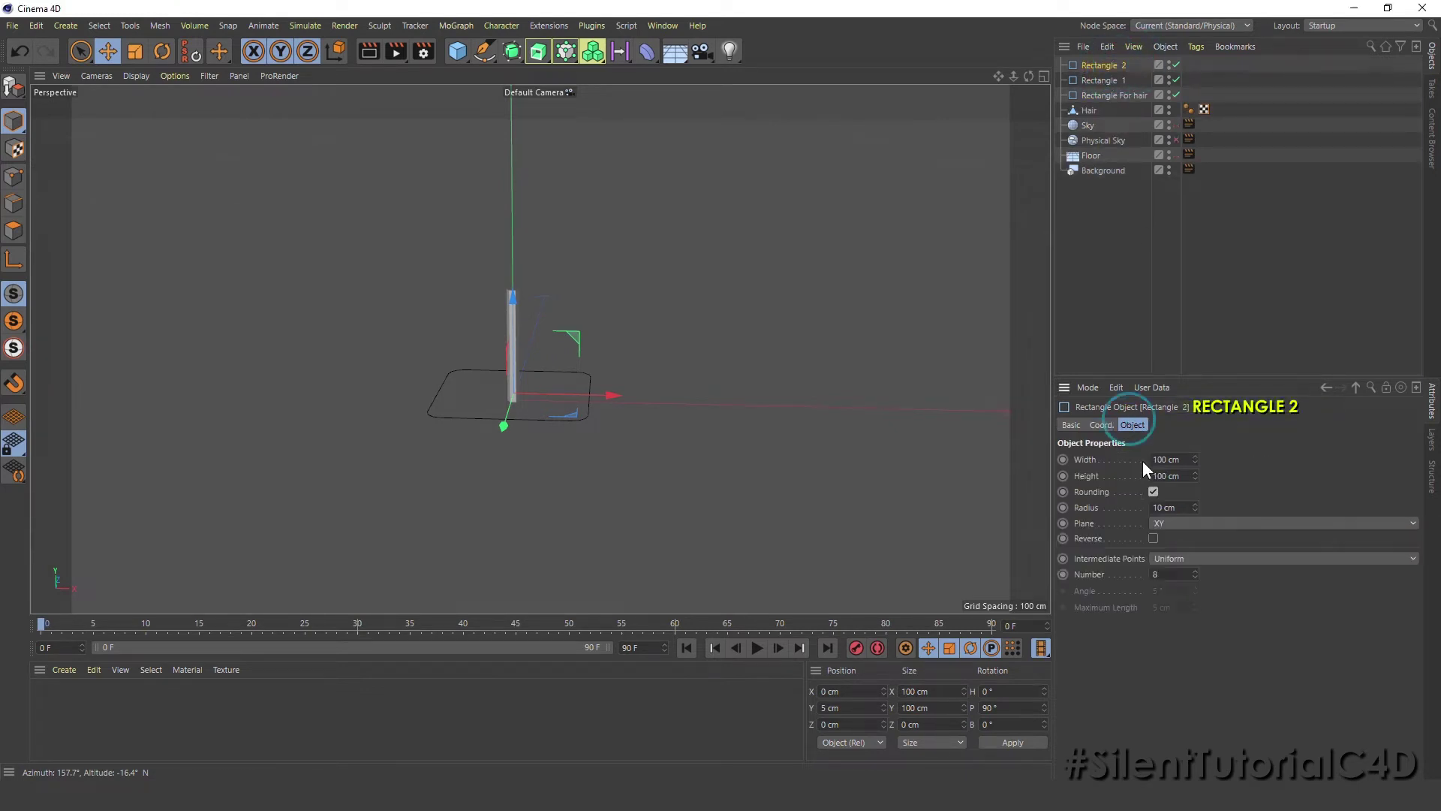
double_click(1156, 459)
type("10")
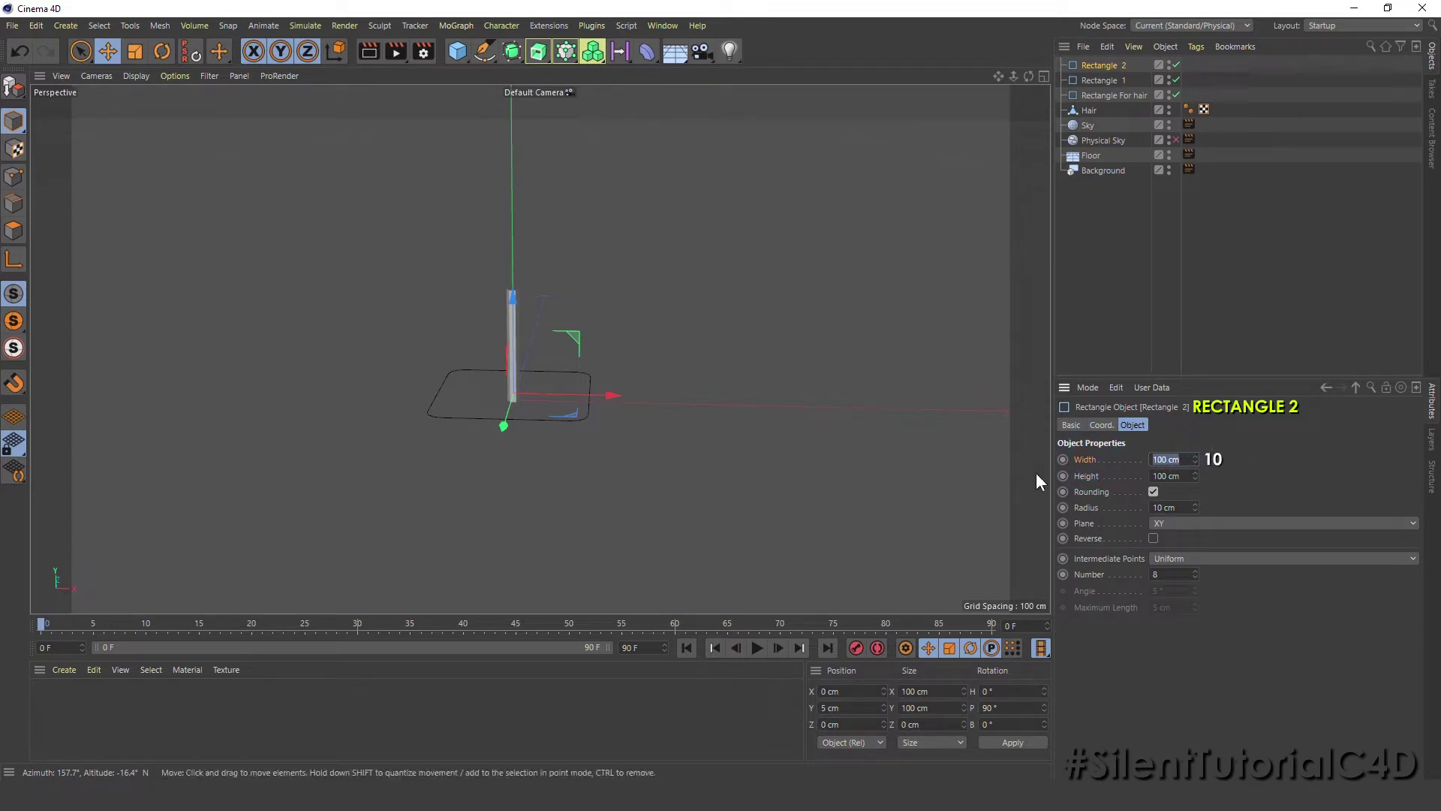
key("Return")
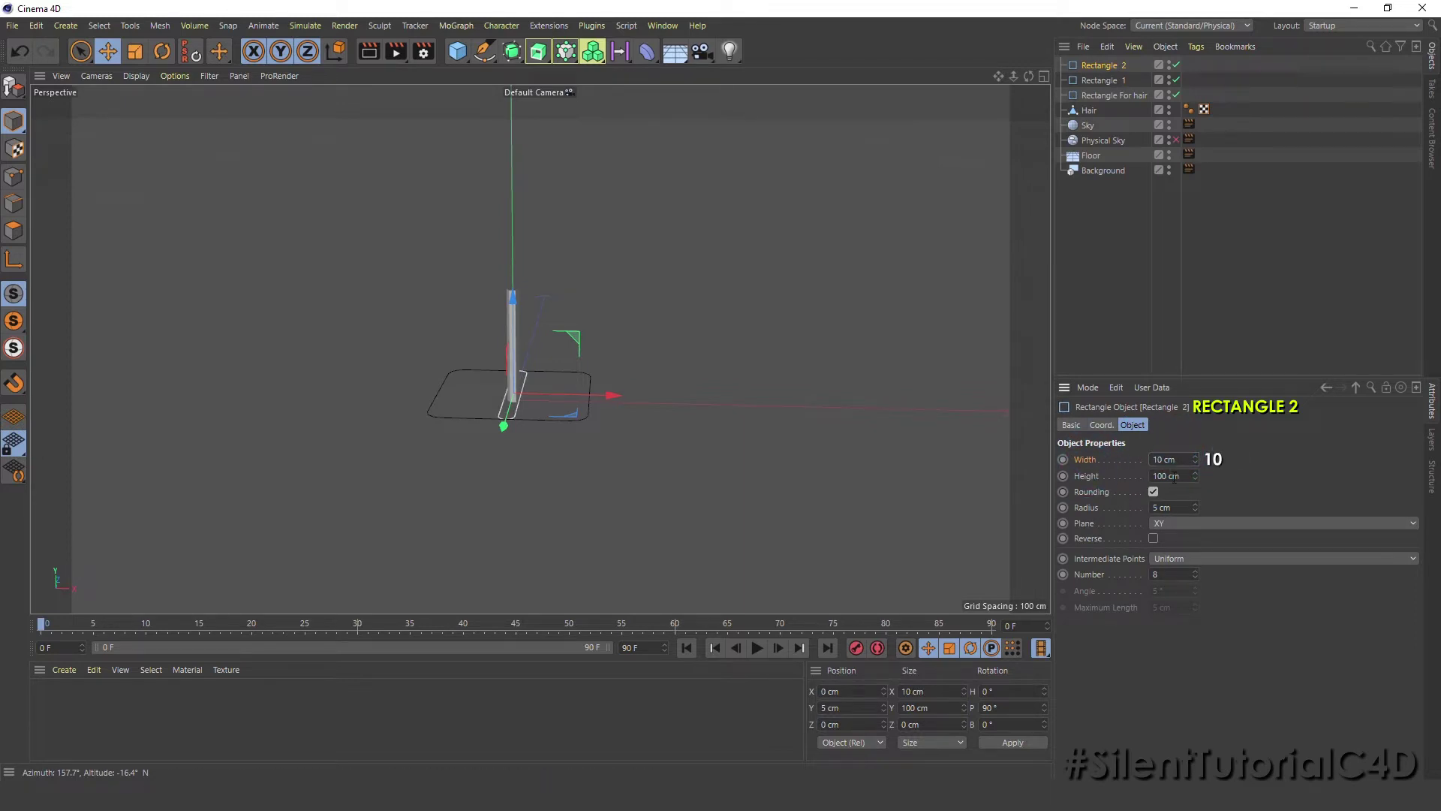
double_click(1171, 476)
type("10")
key("Return")
type("1")
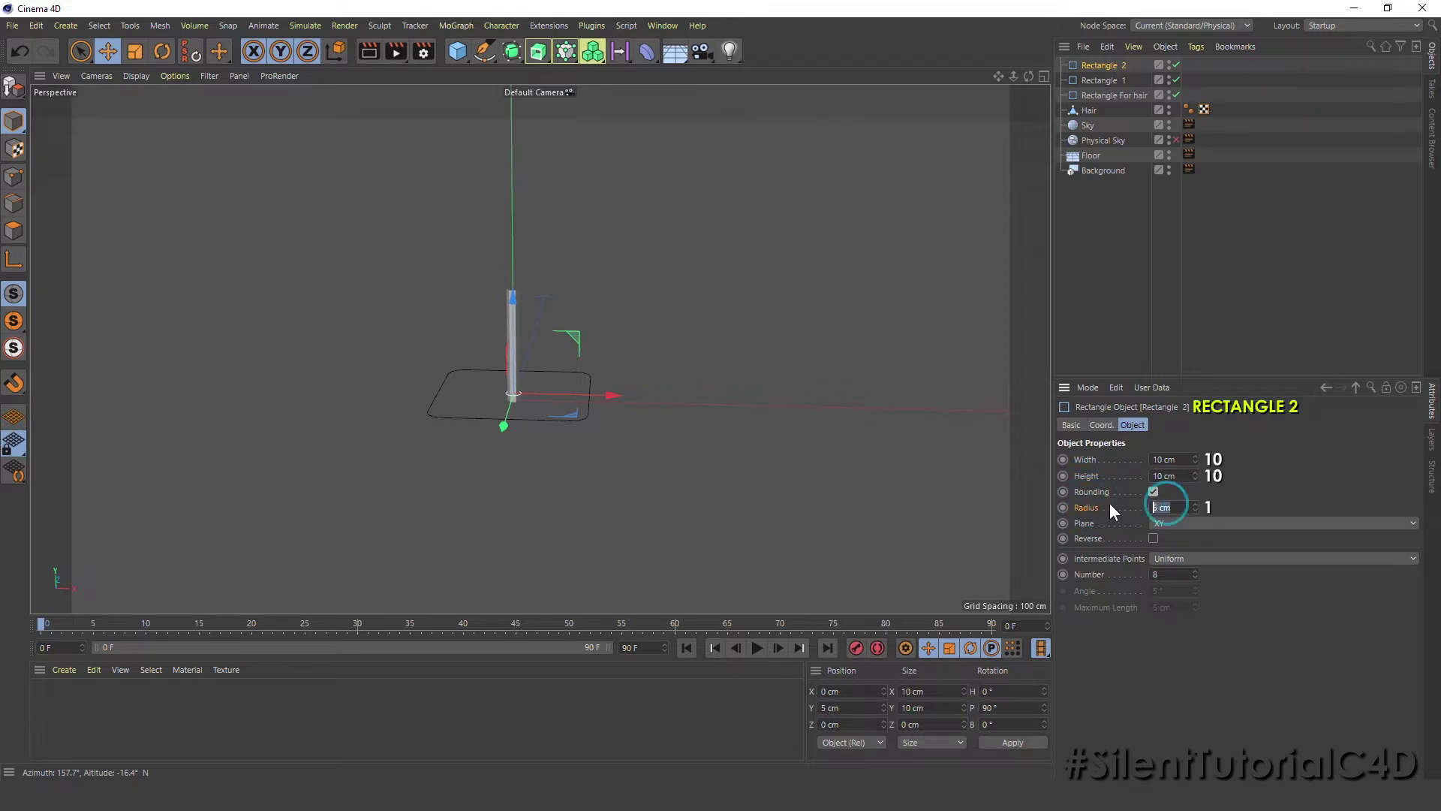
key("Return")
left_click(1105, 559)
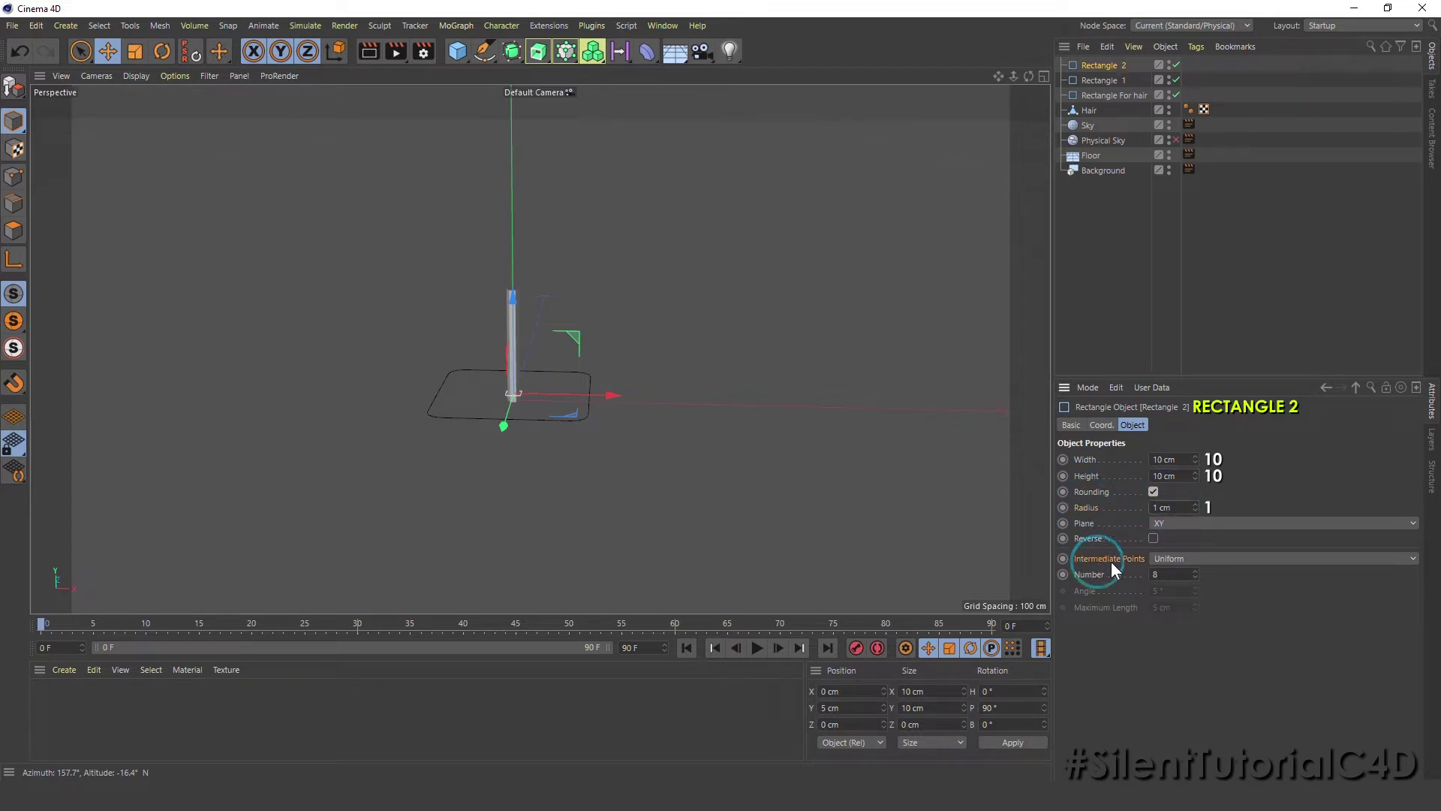
Step: Set Intermediate Points to Subdivided on both Rectangle 1 and Rectangle 2
left_click(1110, 81)
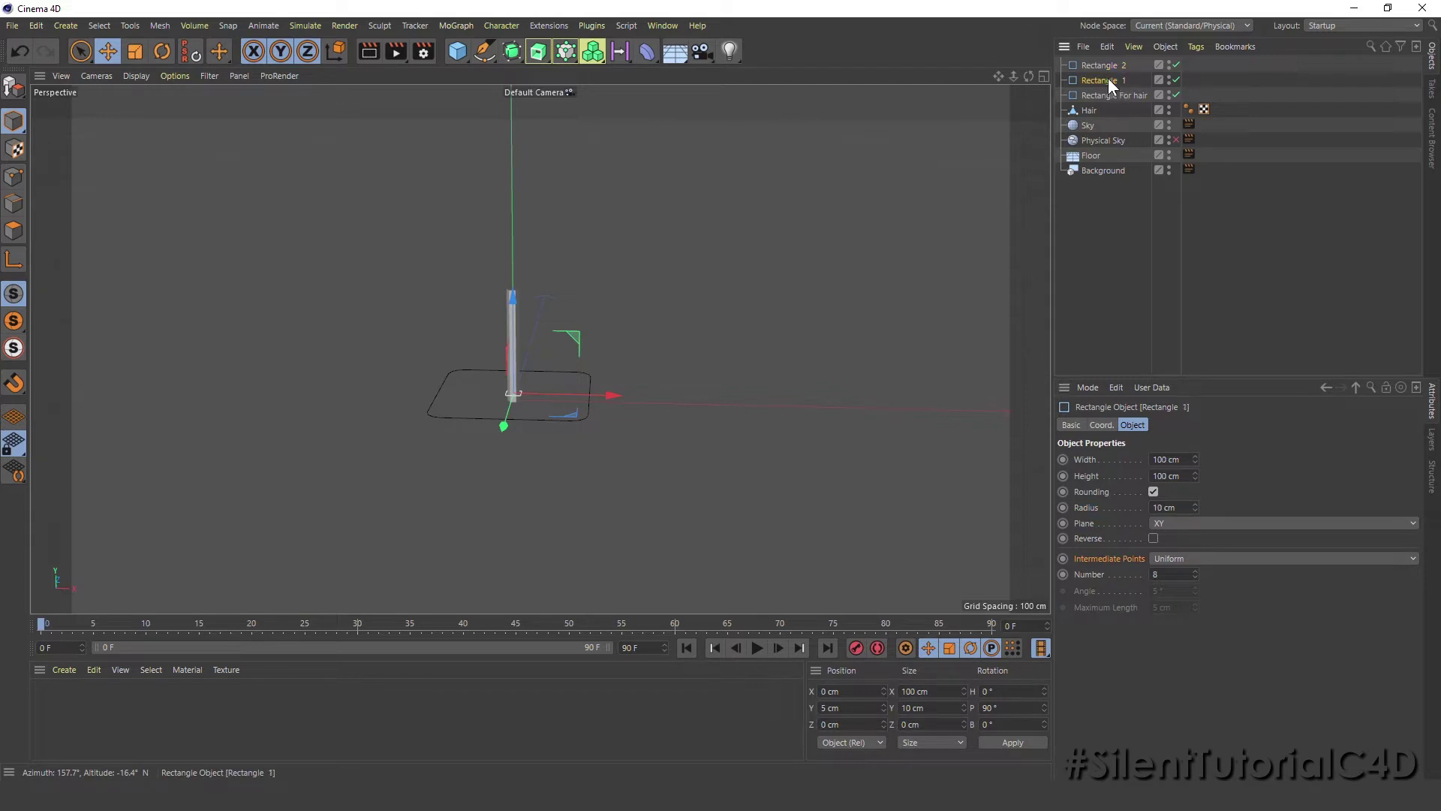
left_click(1115, 66, "ctrl")
left_click(1166, 560)
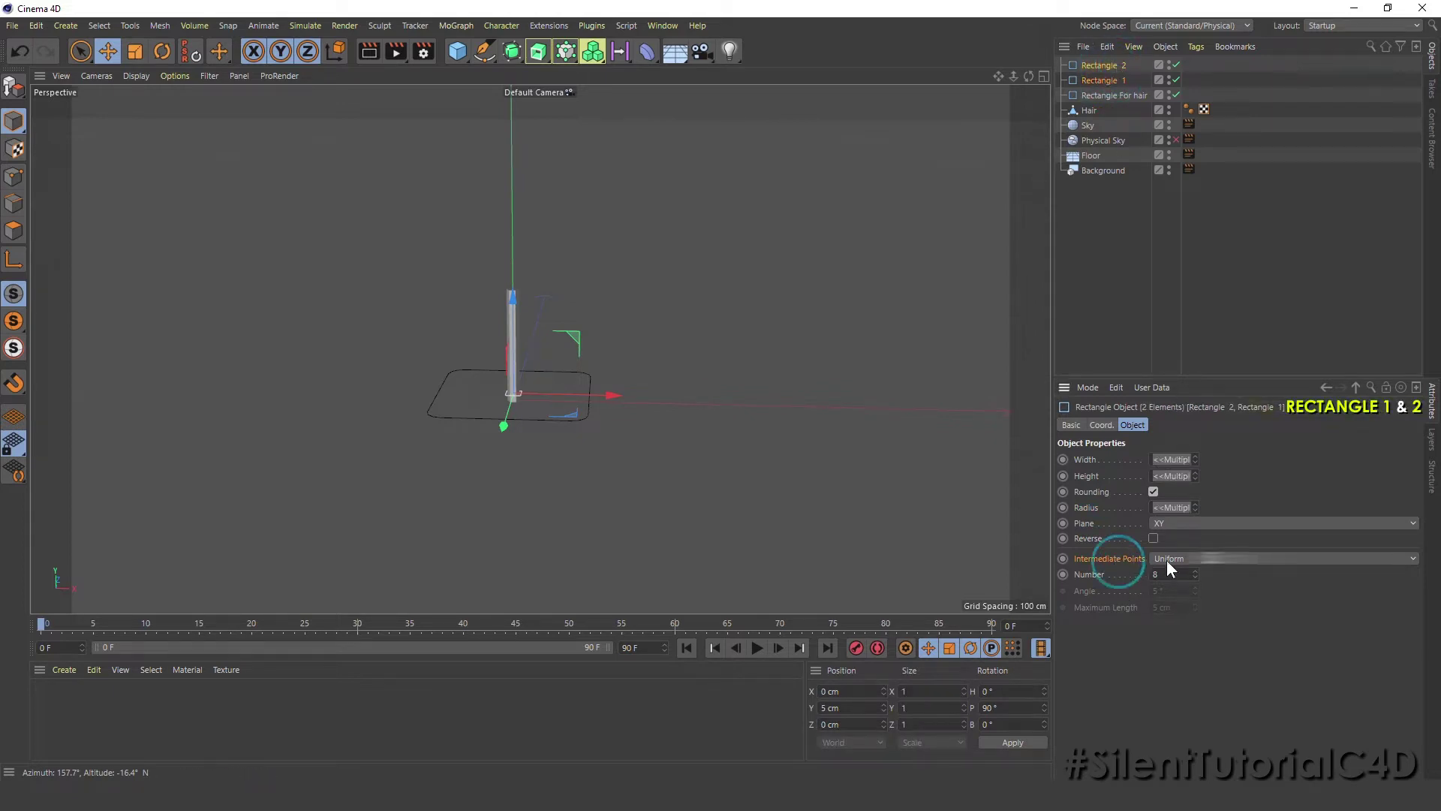
left_click(1194, 638)
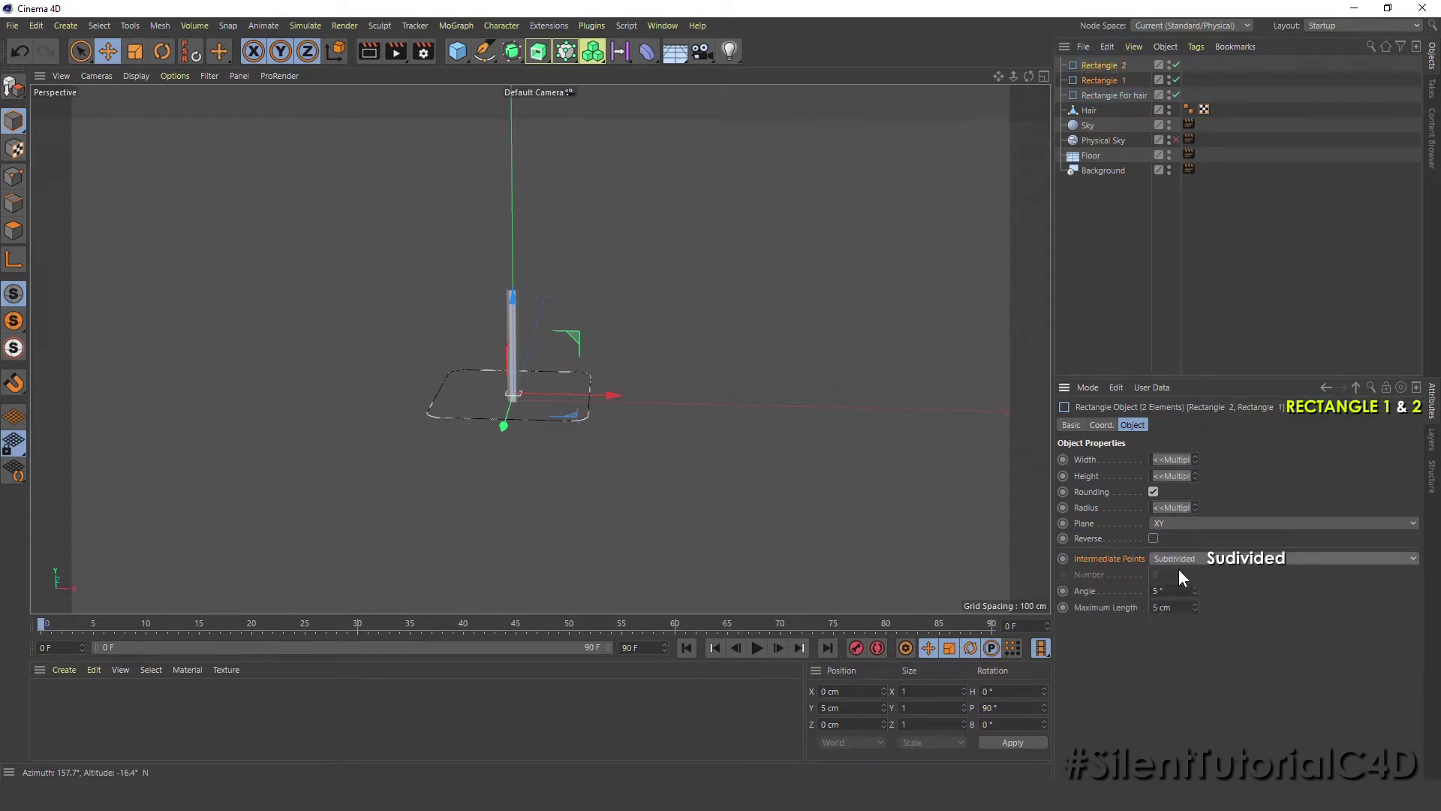
left_click(1100, 215)
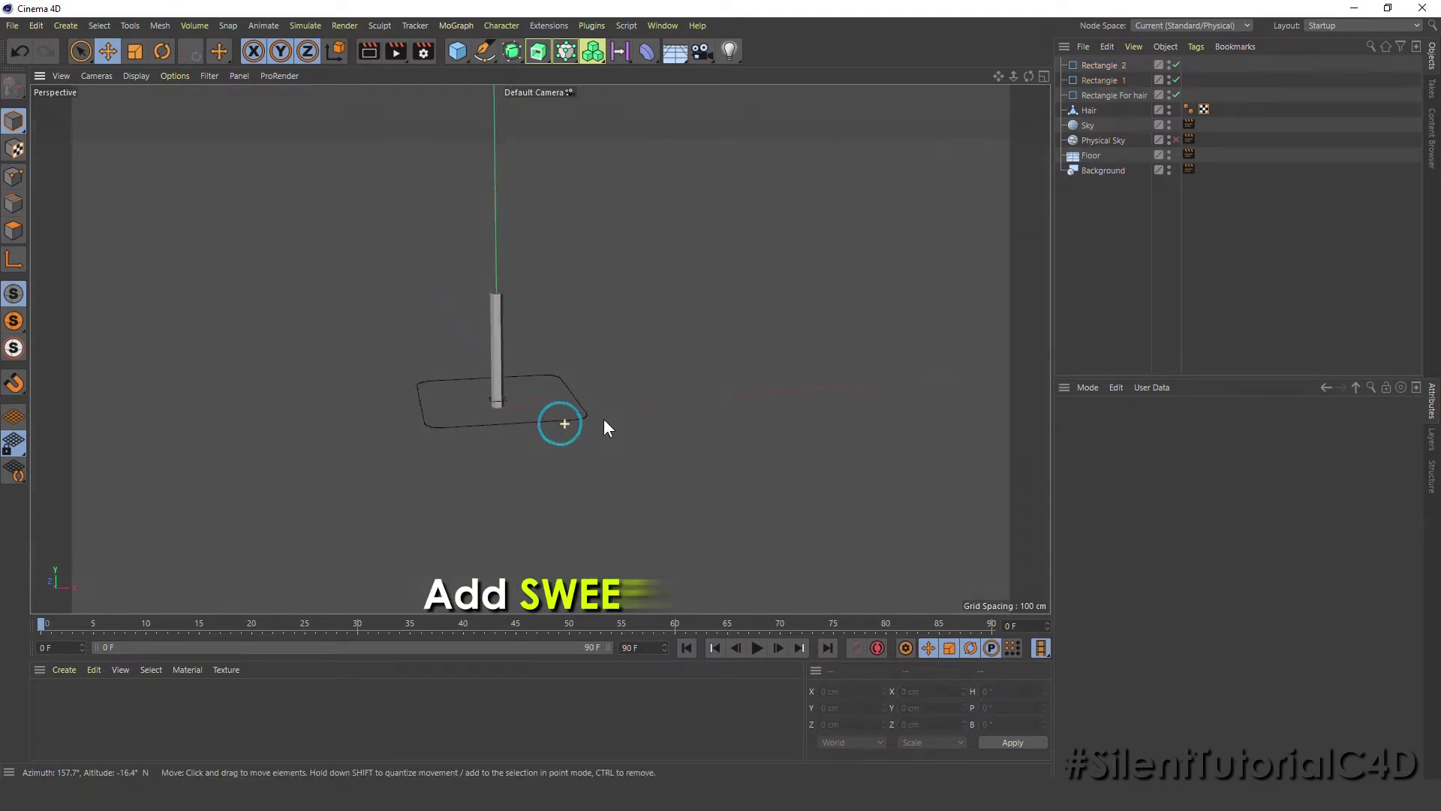
Step: Add a Sweep and nest Rectangle 1 and Rectangle 2 inside it
middle_click_drag(524, 384, 560, 420, "alt")
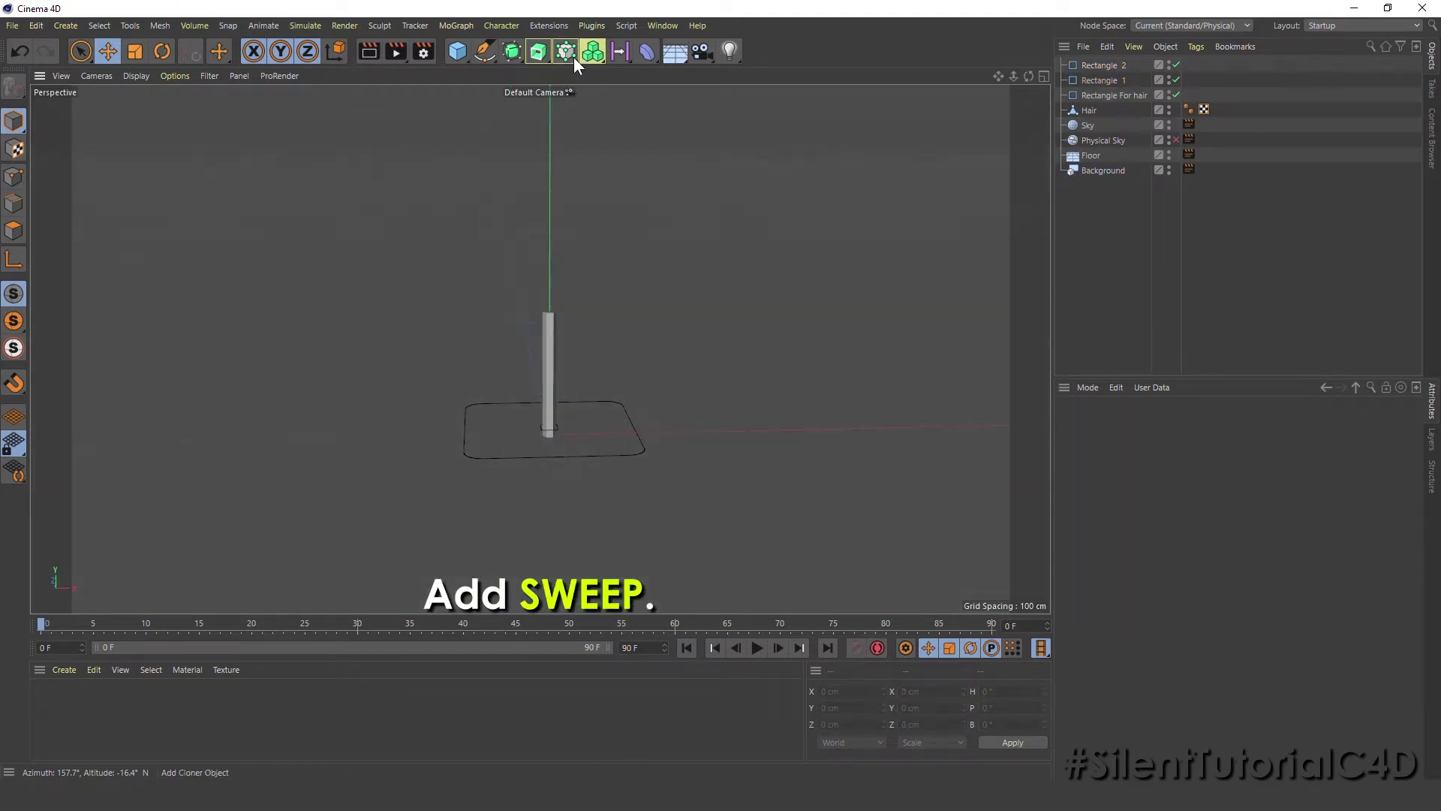
left_click(549, 56)
left_click(592, 153)
left_click(1103, 79)
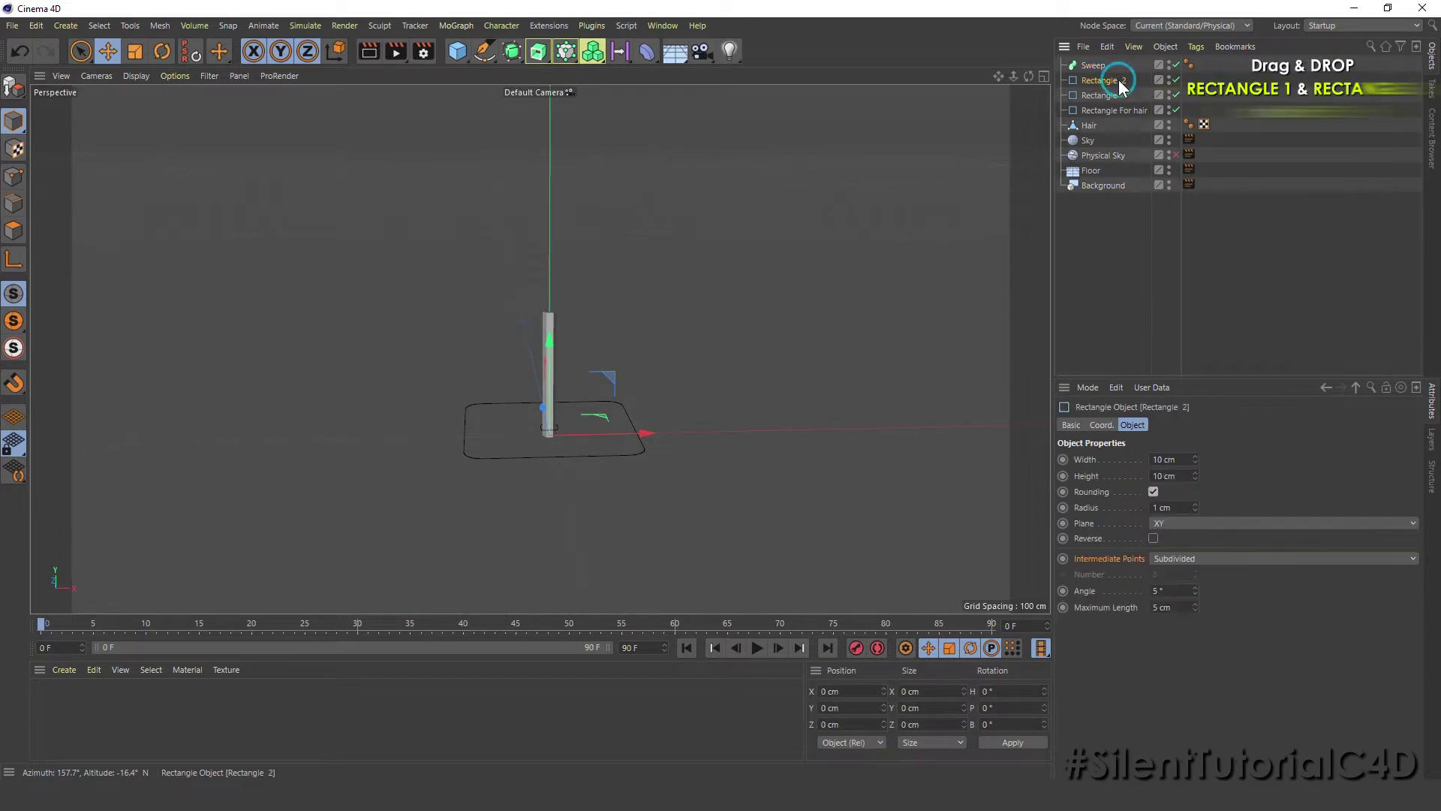
mouse_move(1117, 93)
left_mouse_down()
mouse_move(1119, 66)
mouse_move(1085, 65)
left_mouse_up()
left_click(1086, 64)
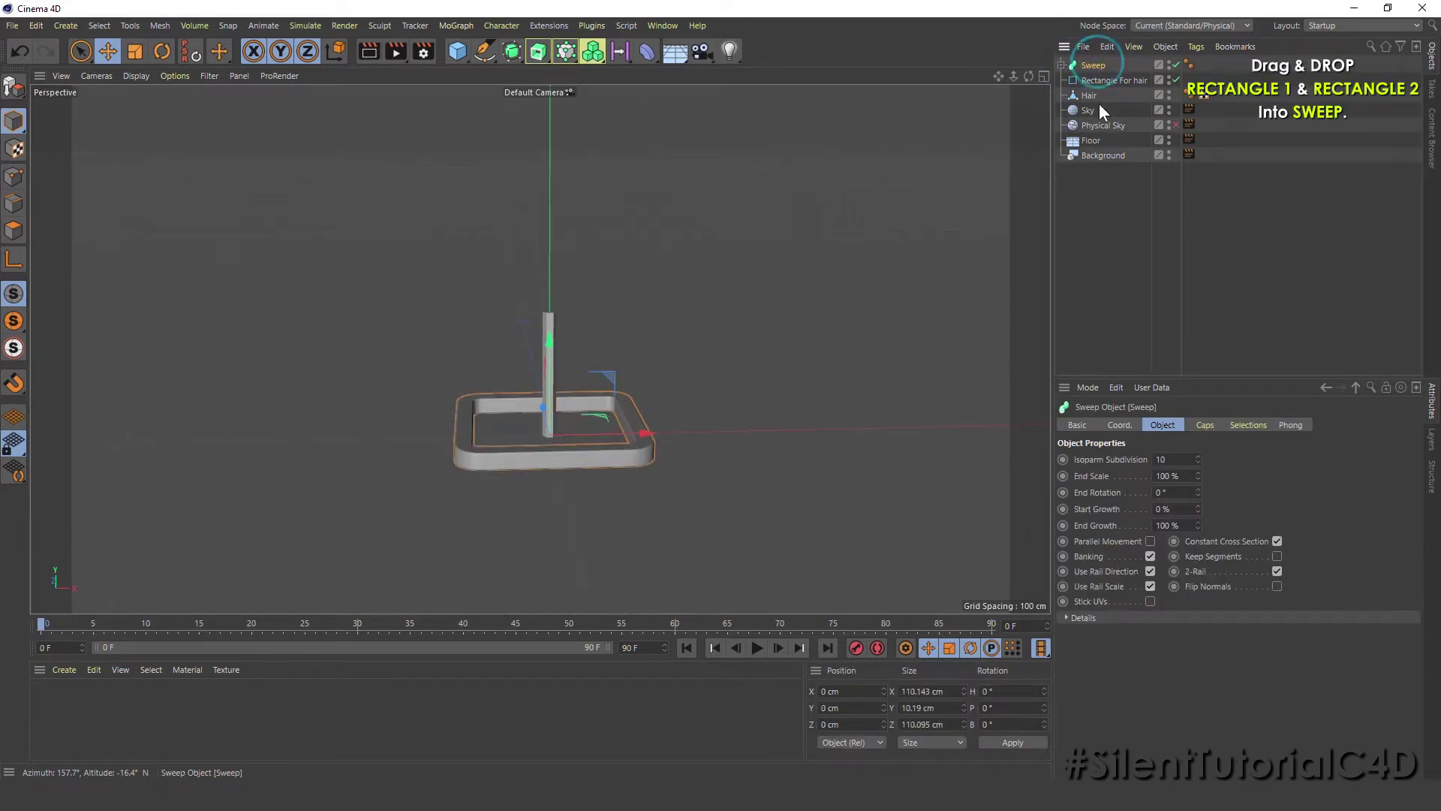
left_click(1093, 229)
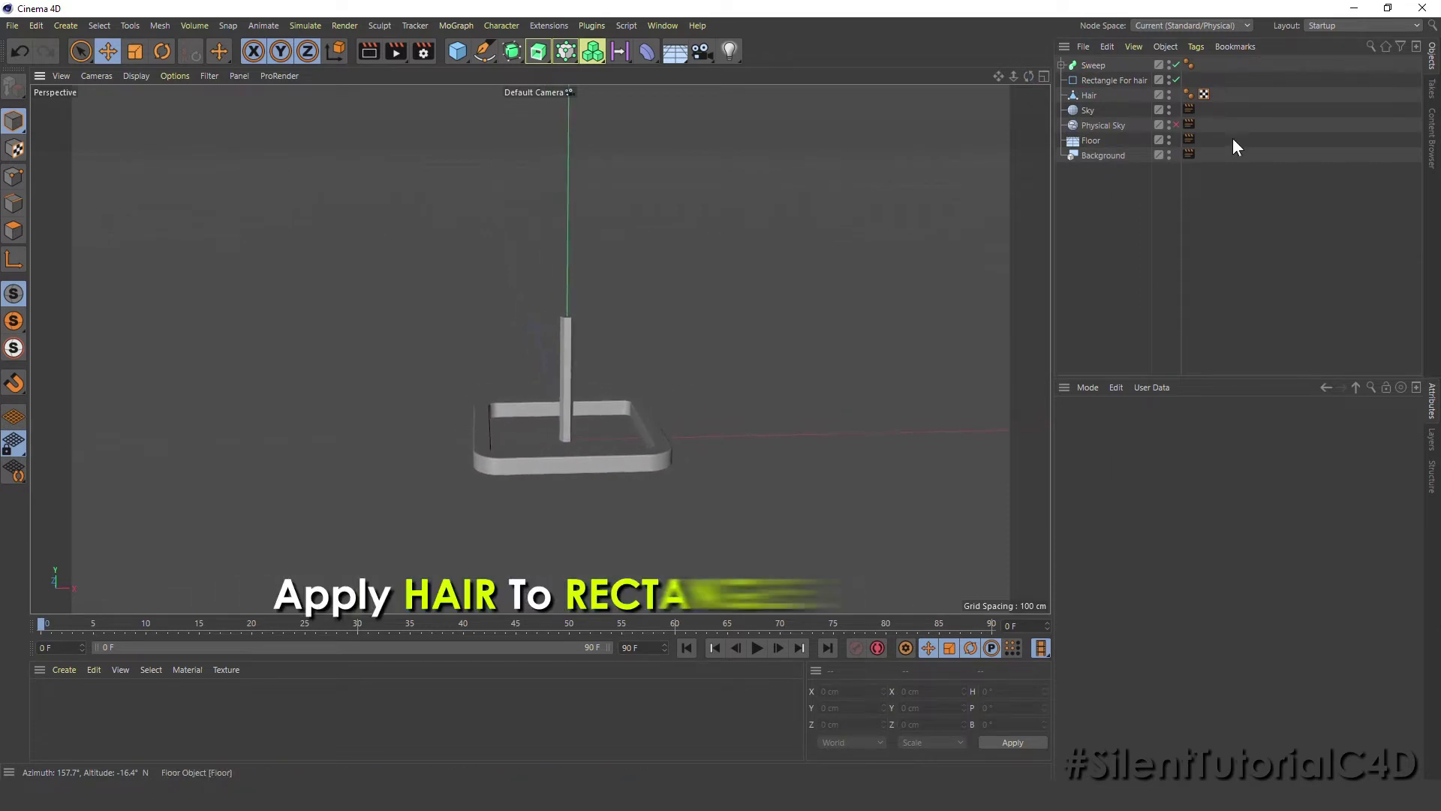
left_click(1128, 80)
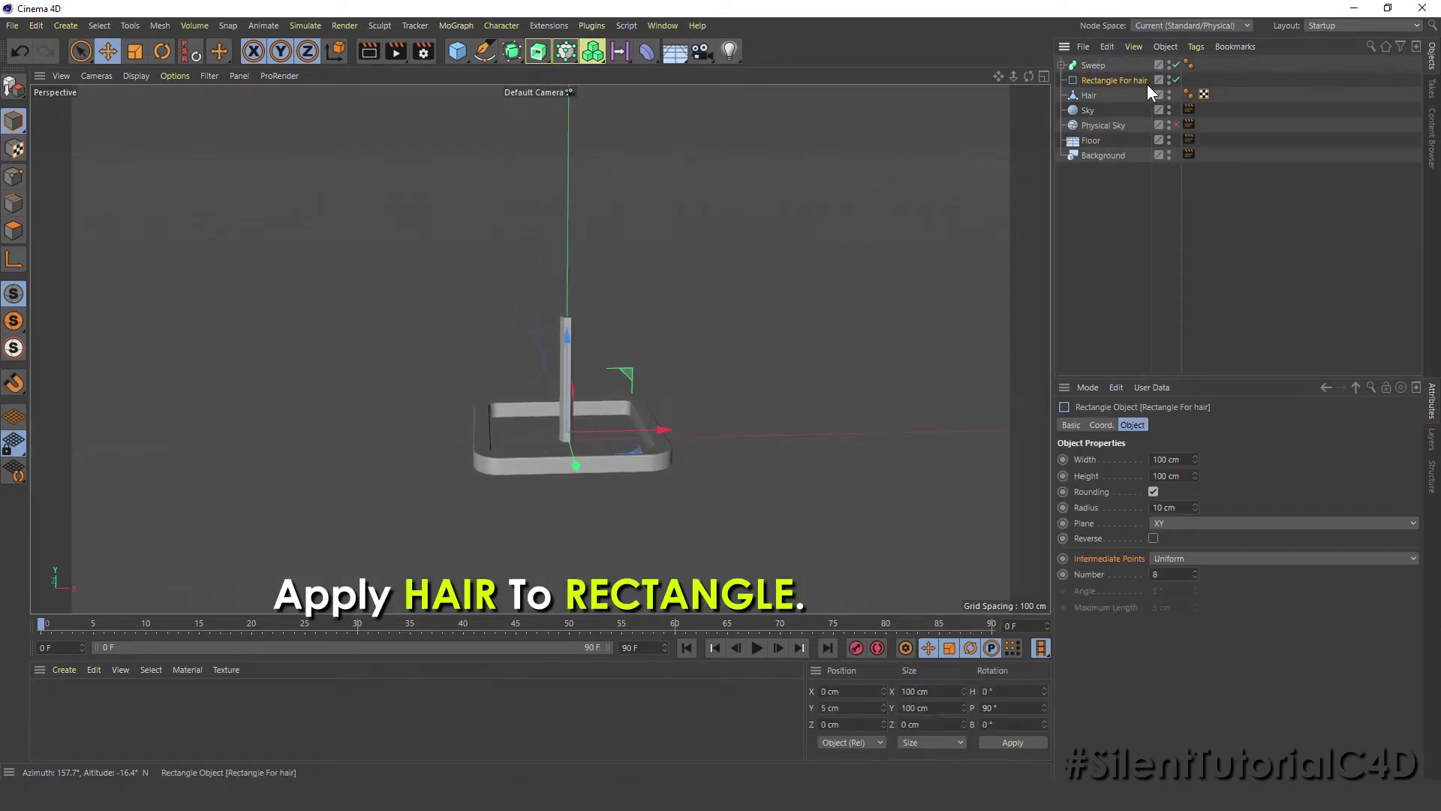
Step: Grow hair on Rectangle For hair with roots set to As Guides
left_click(312, 25)
mouse_move(315, 126)
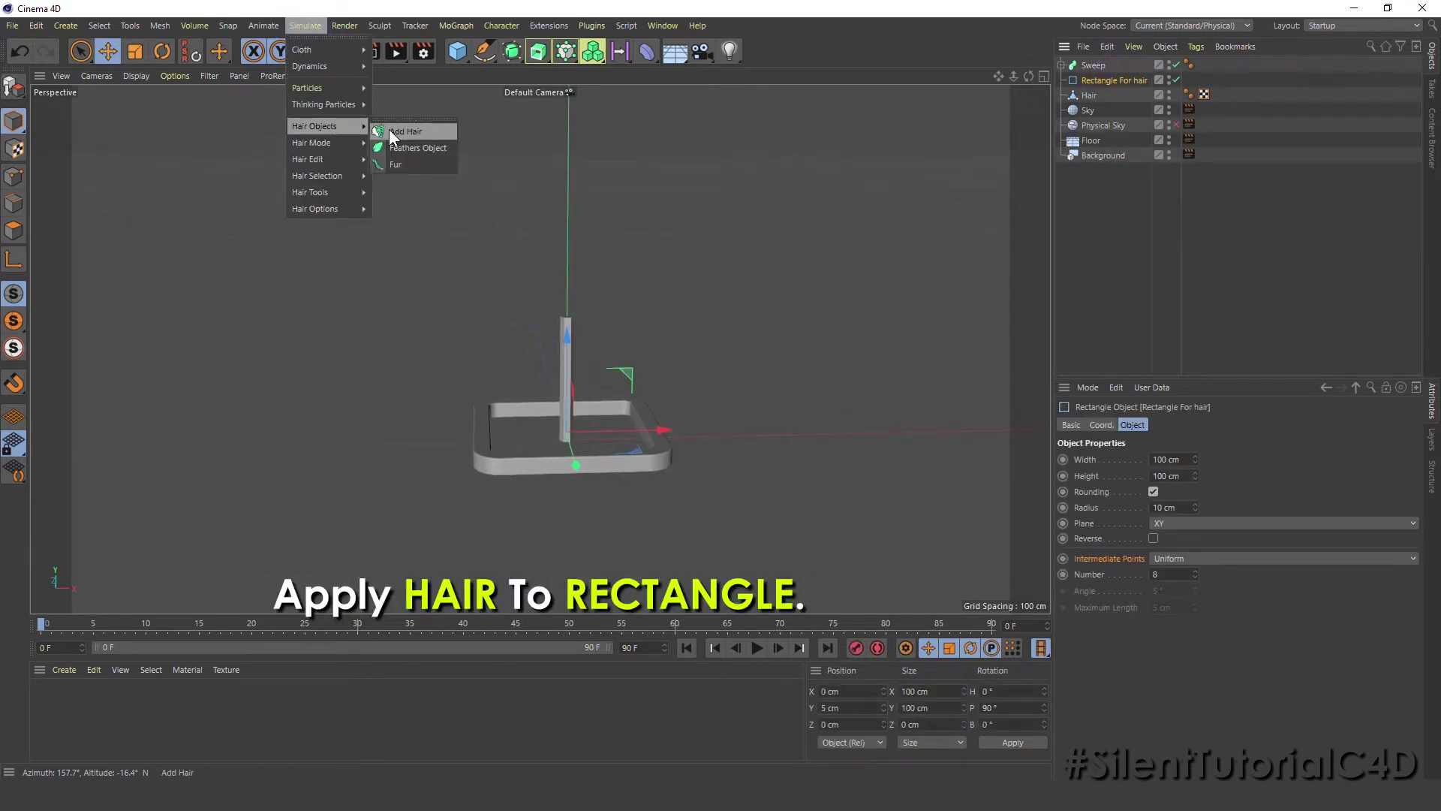
left_click(406, 135)
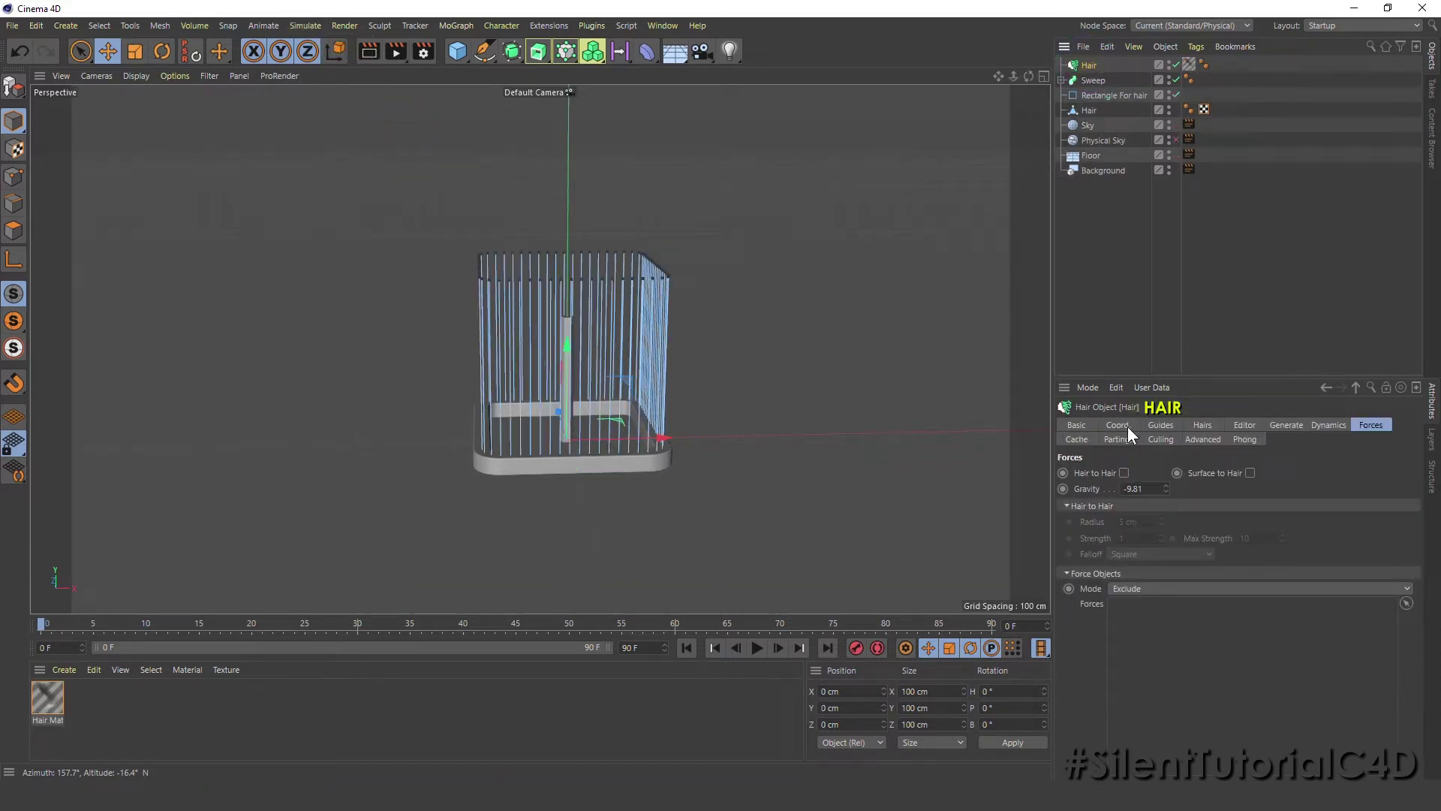
left_click(1163, 426)
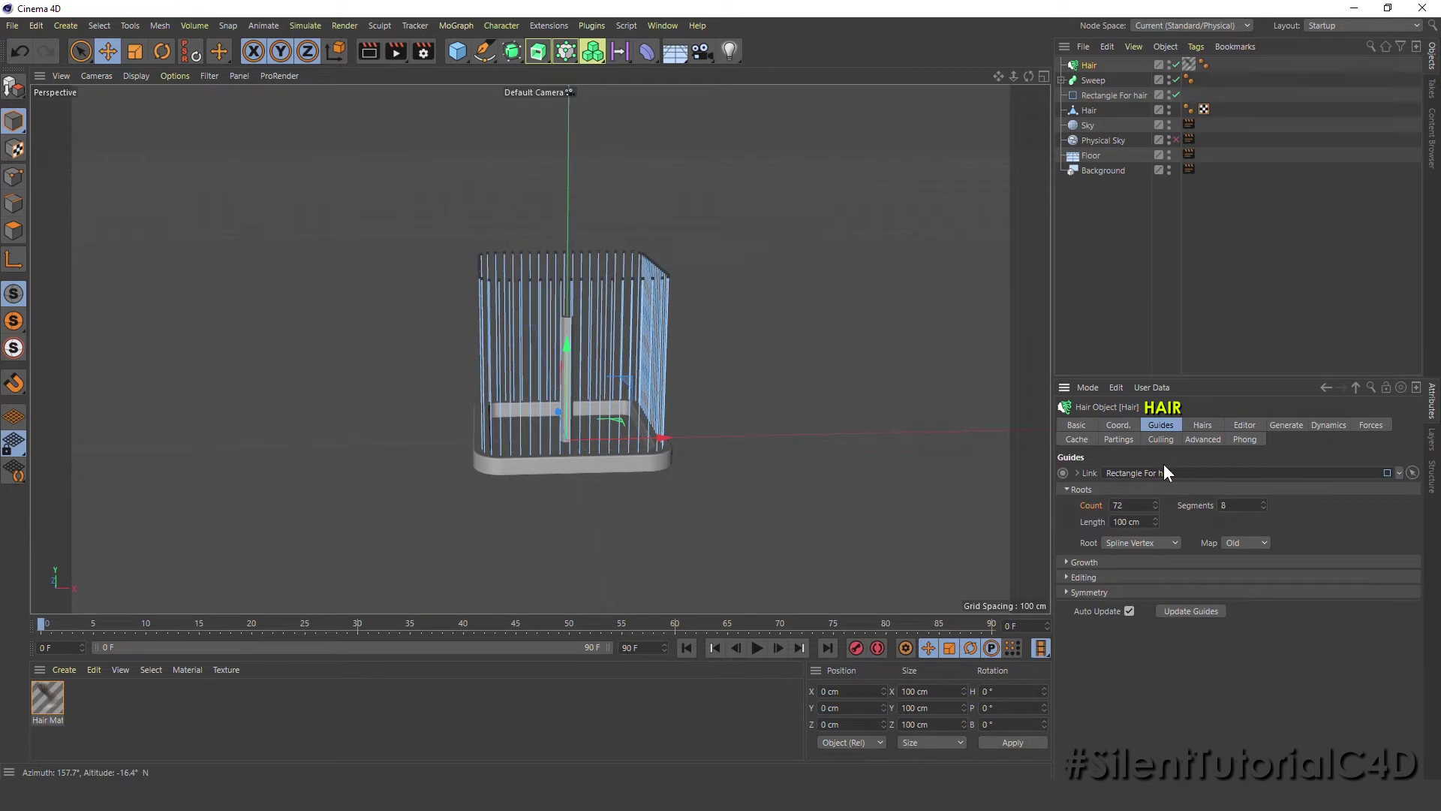
left_click(1201, 426)
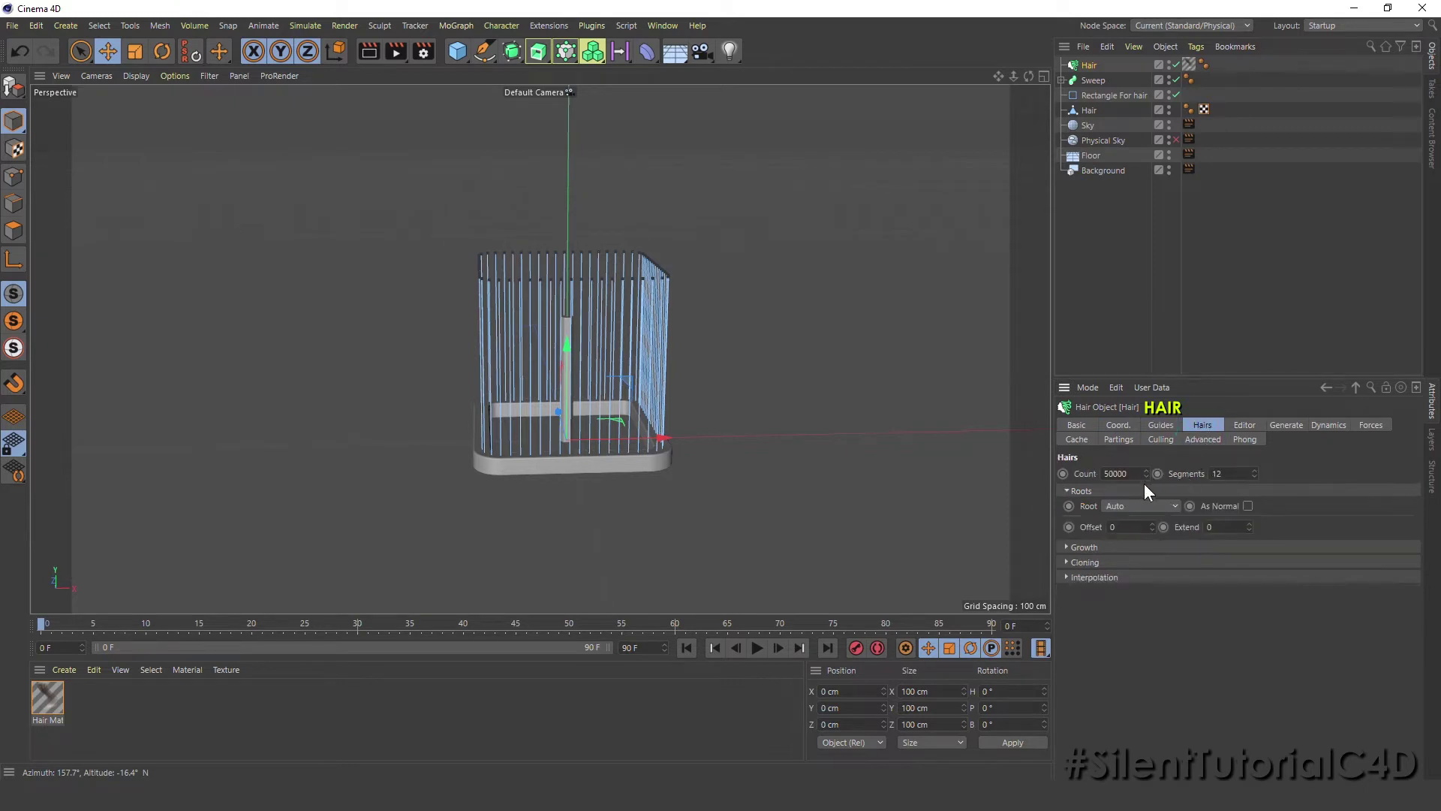
left_click(1128, 503)
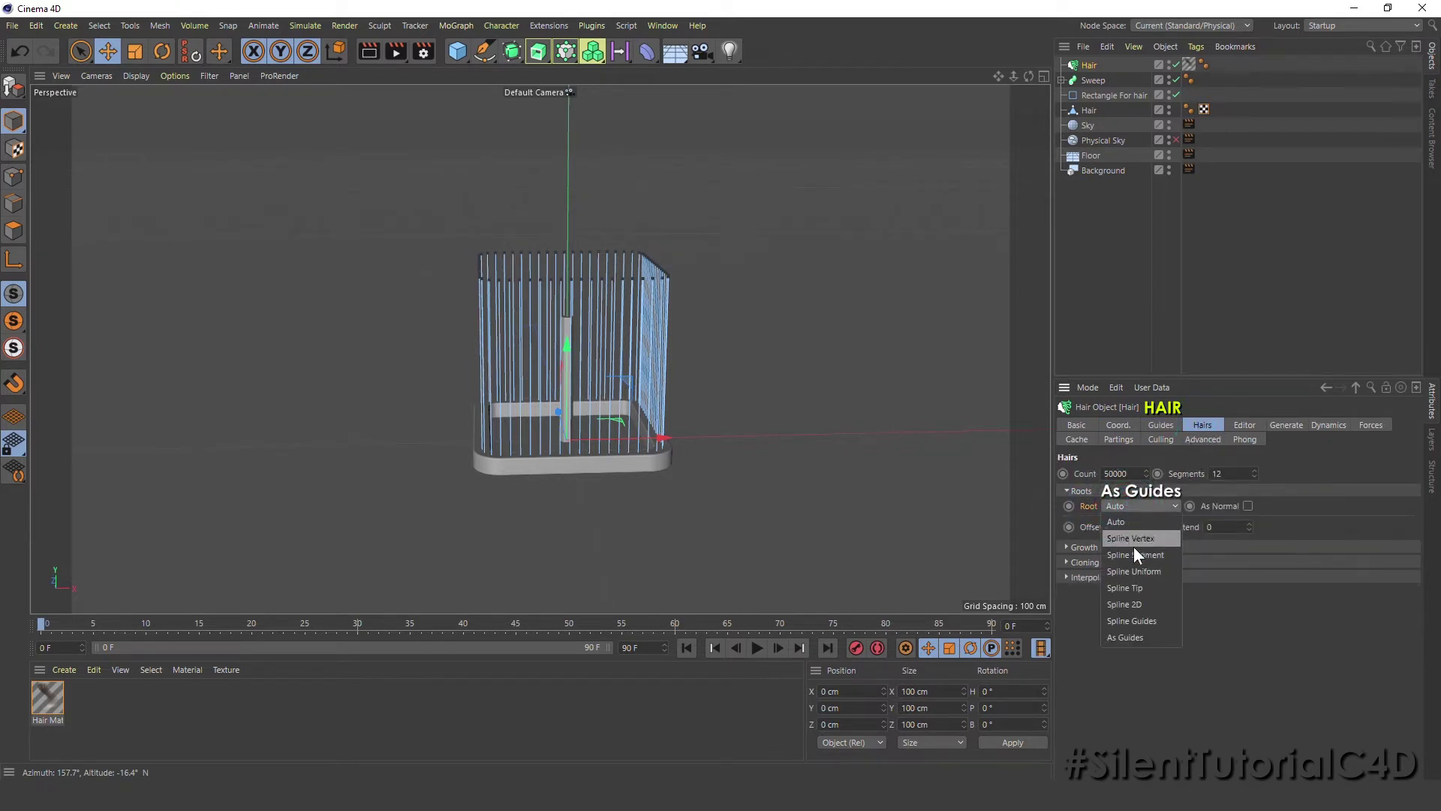
left_click(1138, 638)
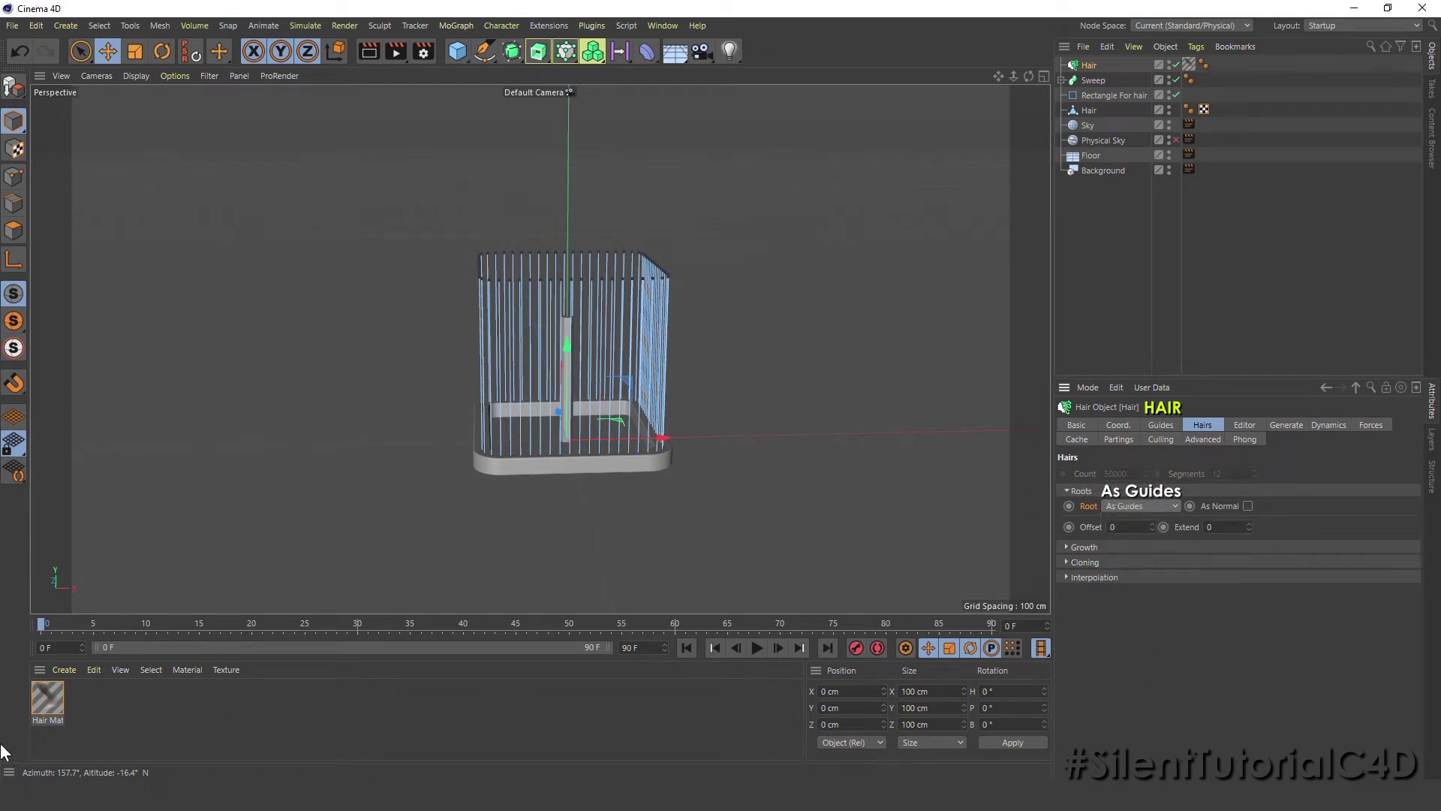
Step: Set the Hair Mat thickness to 5 cm at both root and tip
double_click(43, 691)
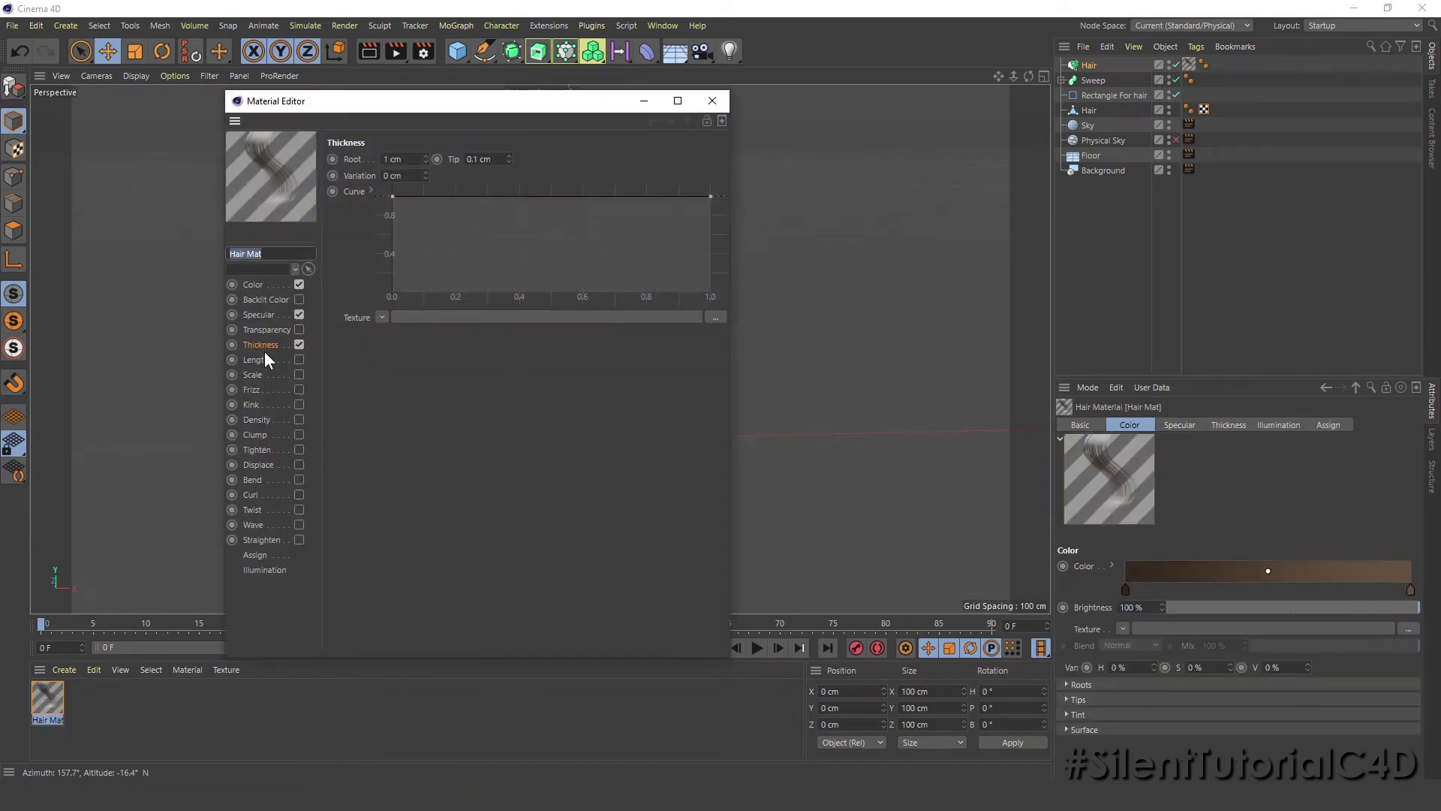
left_click(263, 346)
left_click(398, 157)
type("5")
key("Return")
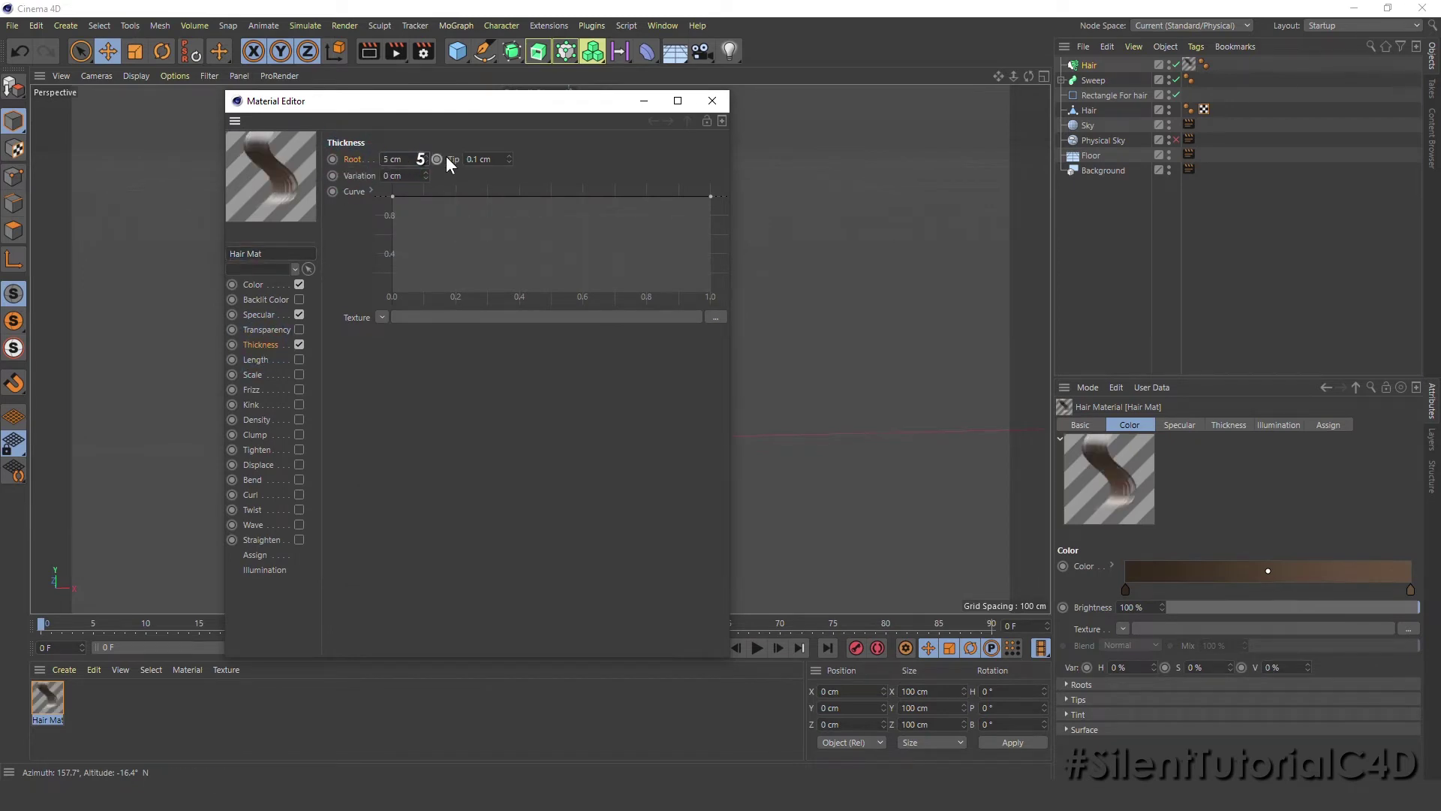
double_click(478, 159)
type("5")
key("Return")
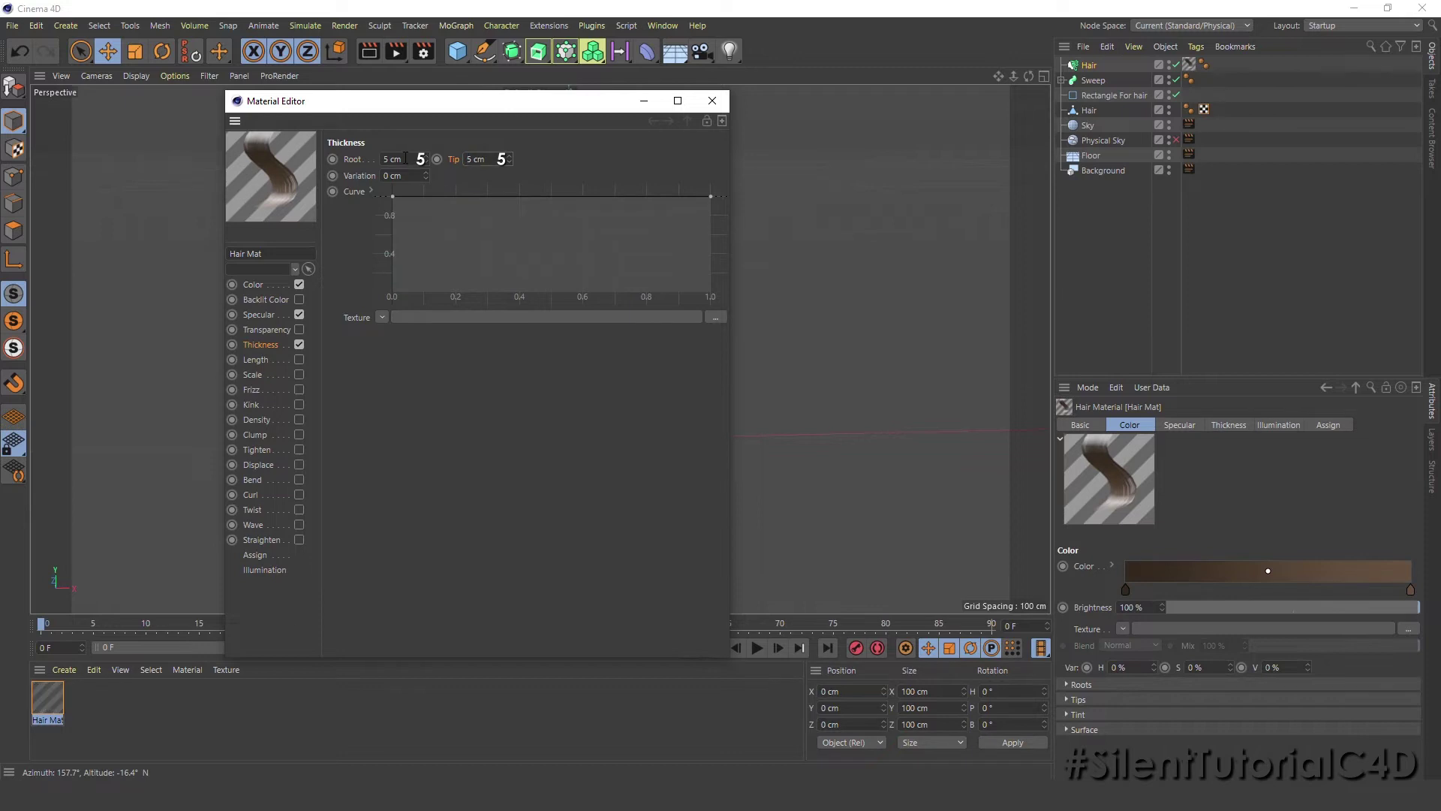
left_click(711, 101)
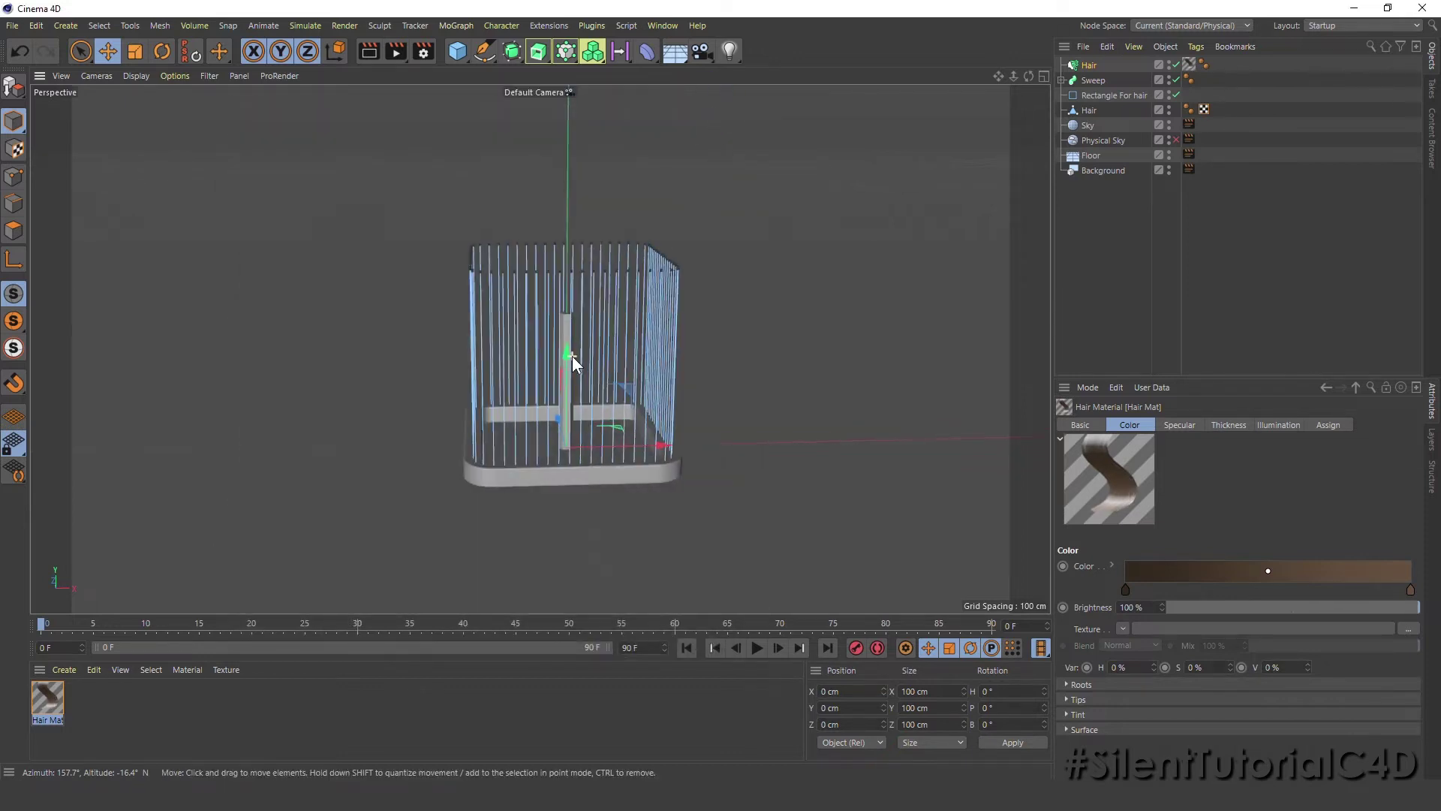
Step: Switch hair generation to Instance, using the Hair polygon object as the strand
scroll(581, 353, "up", 3)
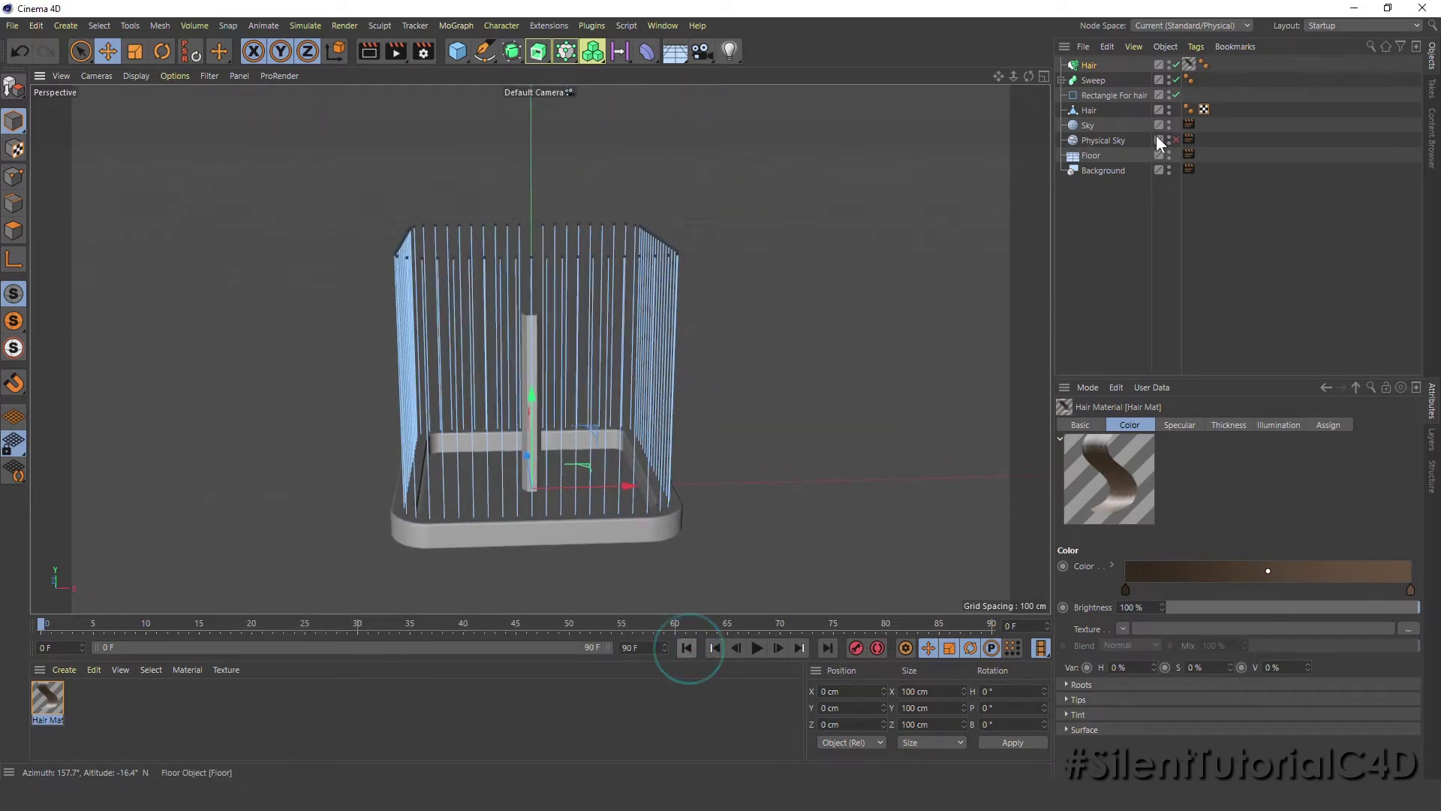
left_click(1089, 65)
left_click(1243, 424)
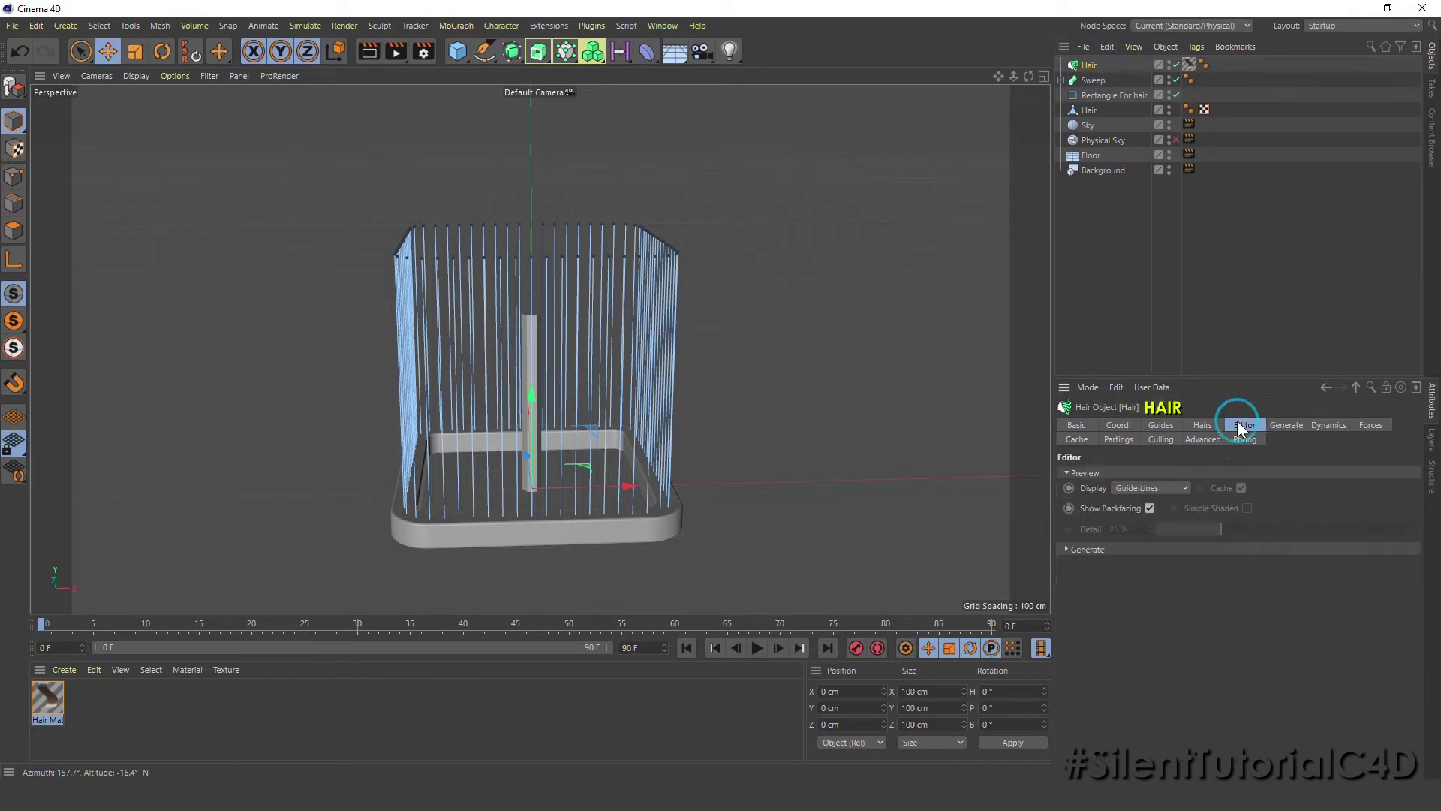
left_click(1285, 423)
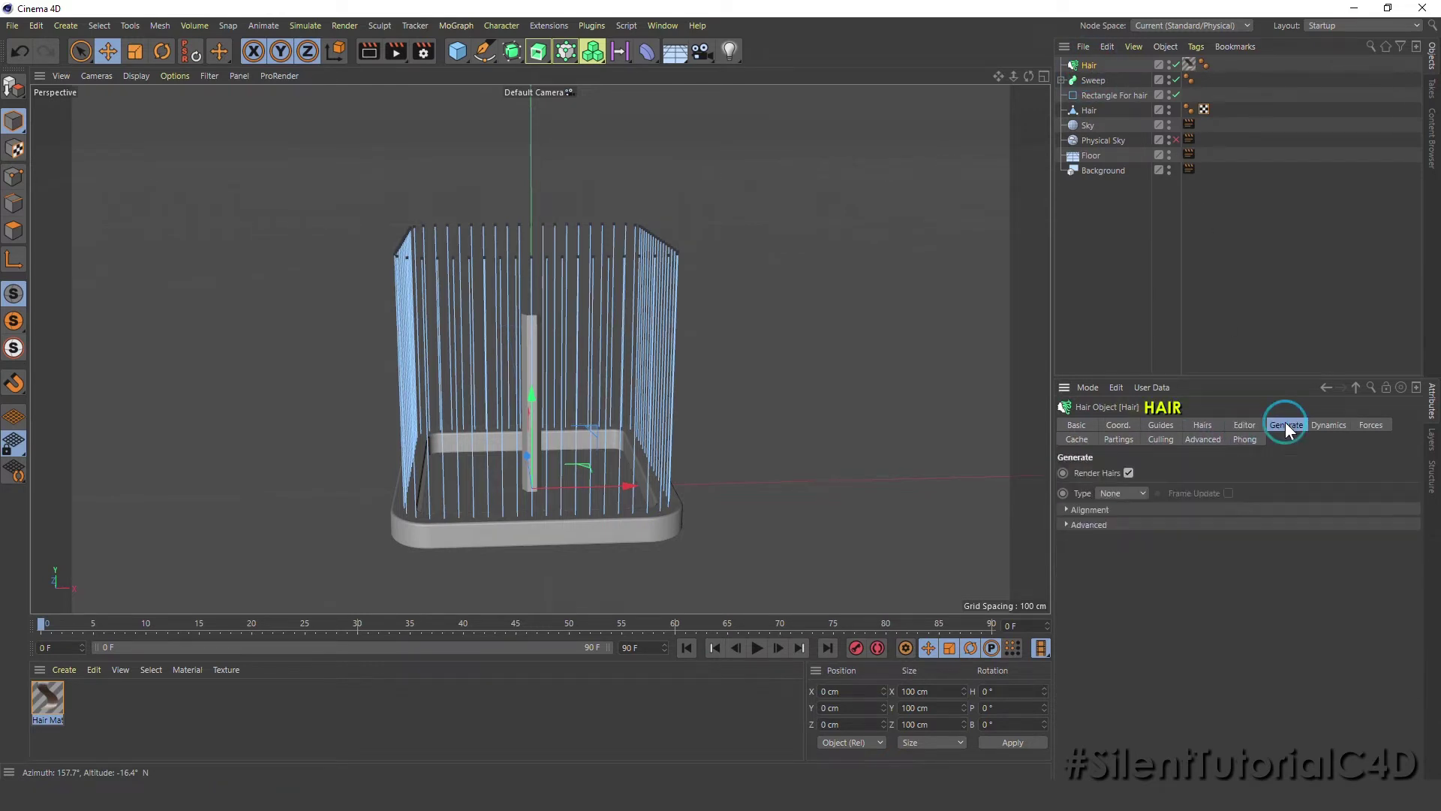
left_click(1123, 493)
left_click(1118, 492)
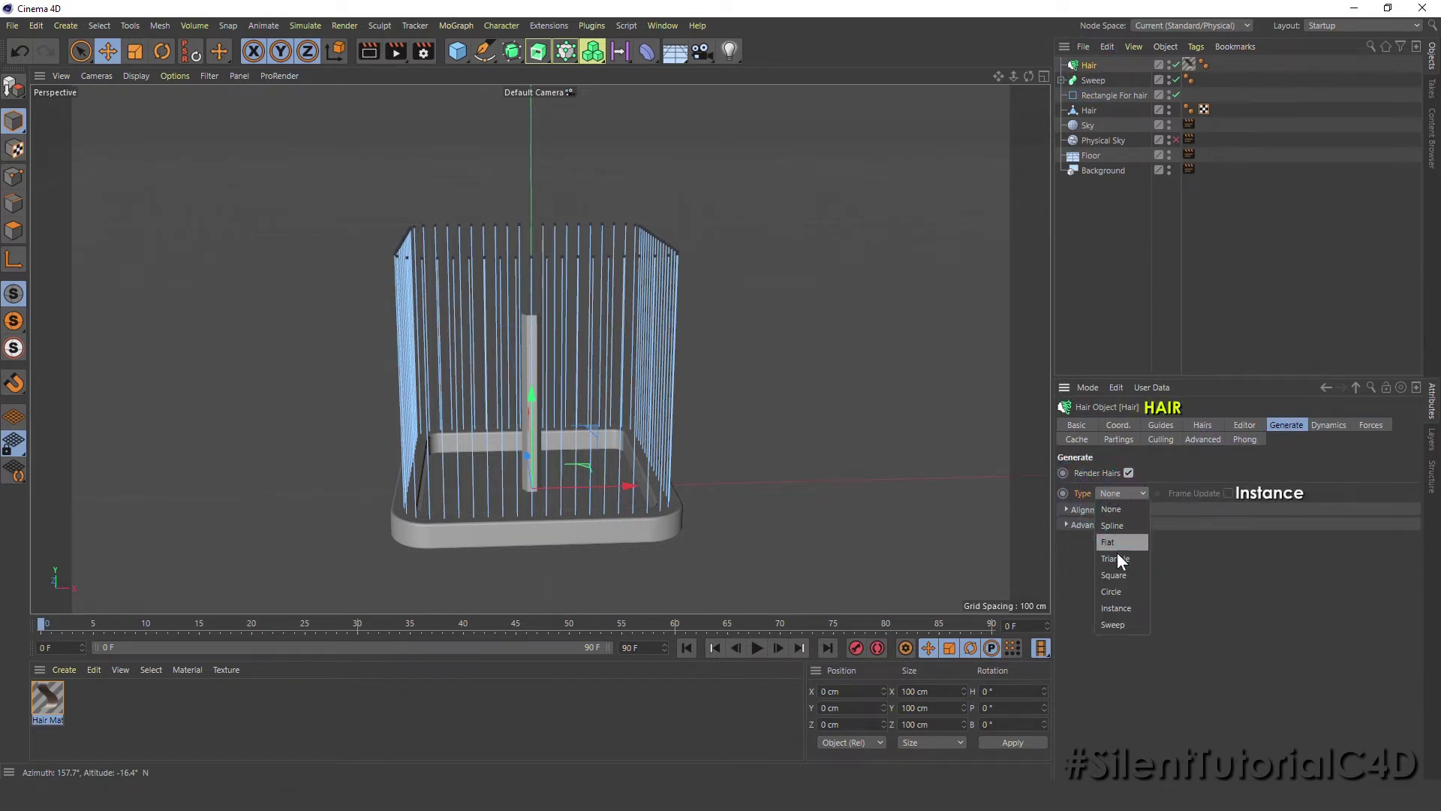
left_click(1120, 612)
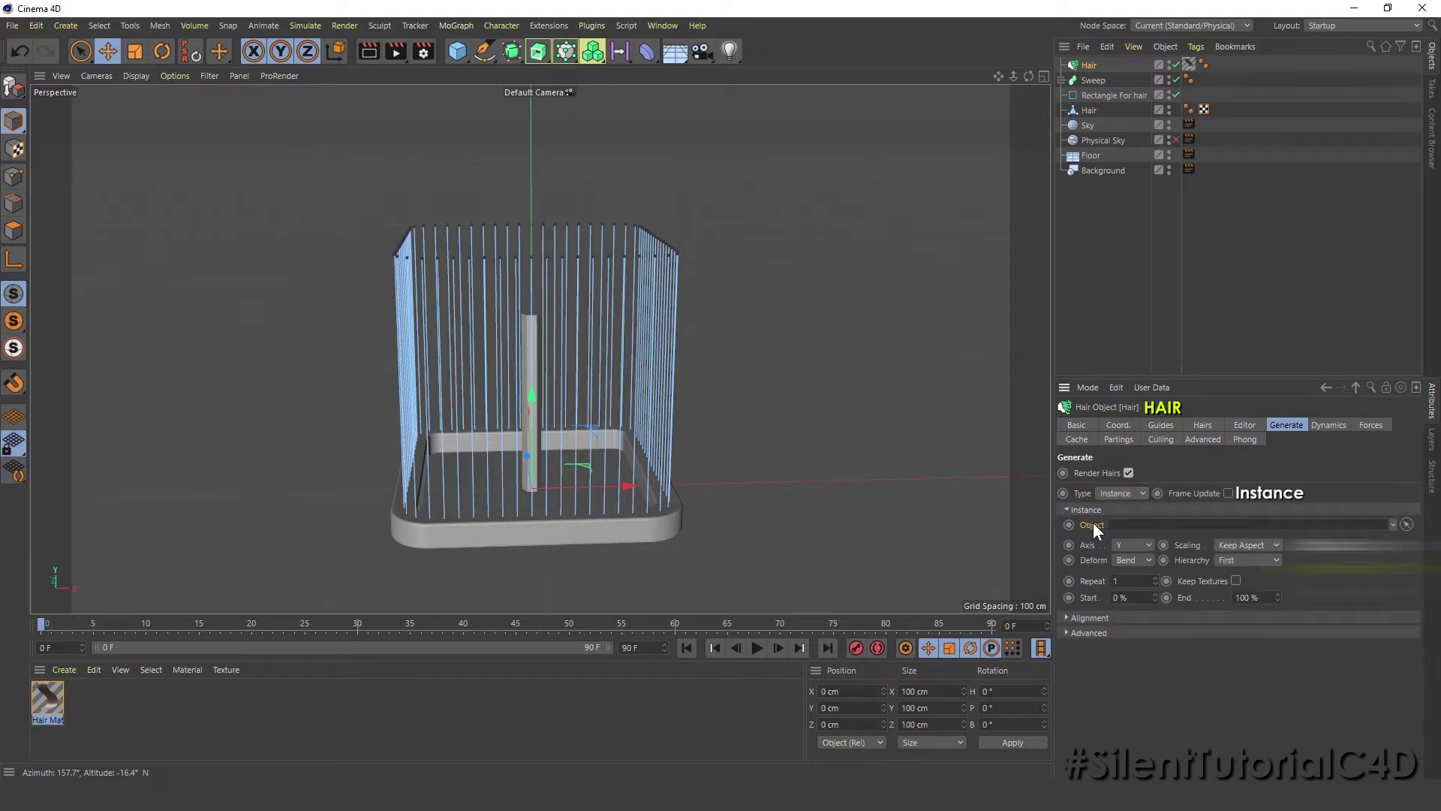
mouse_move(1088, 111)
left_mouse_down()
mouse_move(1213, 336)
mouse_move(1152, 530)
left_mouse_up()
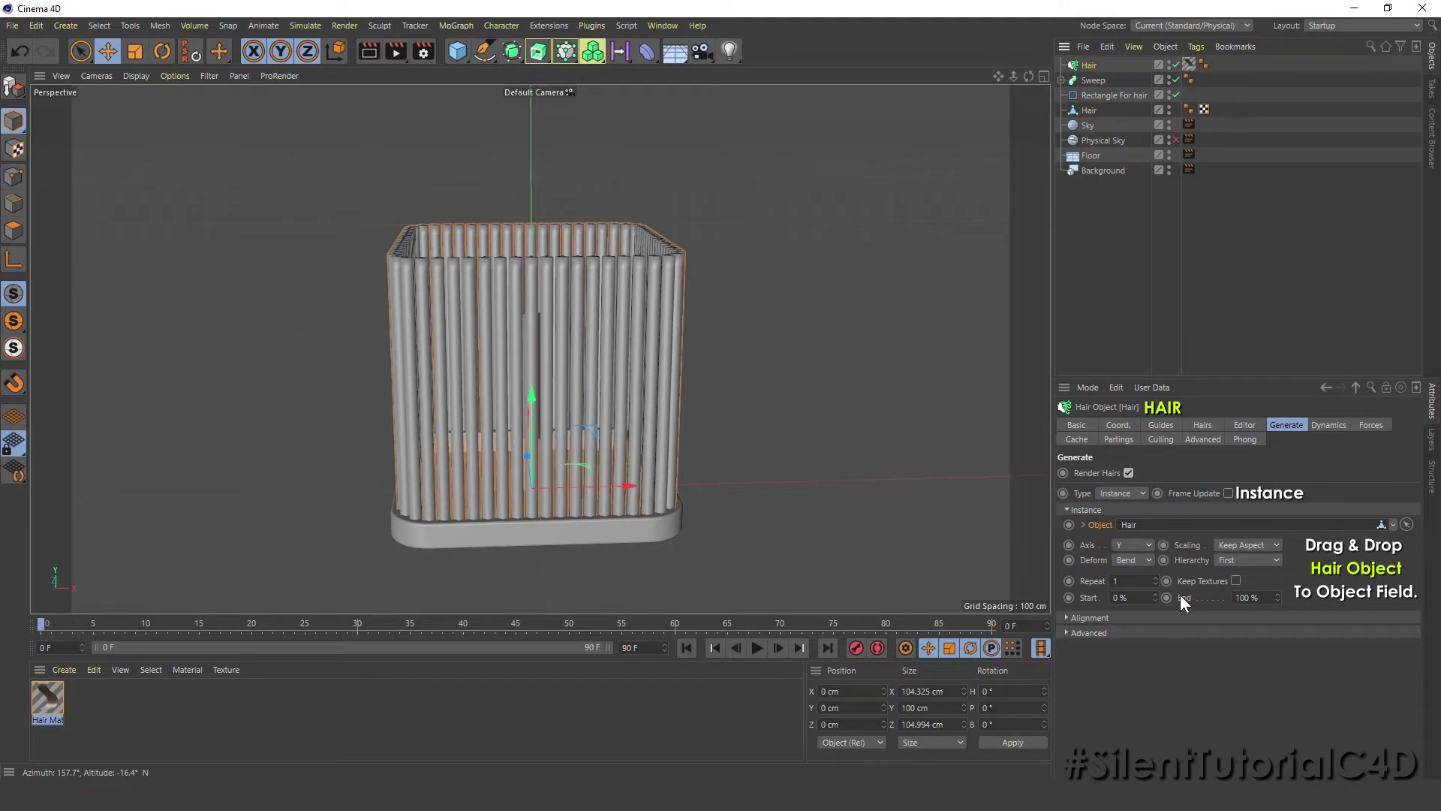
Step: Enable Keep Textures so each instanced strand keeps its material
mouse_move(687, 420)
left_mouse_down("alt")
mouse_move(575, 378)
mouse_move(540, 288)
mouse_move(617, 361)
mouse_move(483, 377)
mouse_move(442, 347)
left_mouse_up("alt")
scroll(541, 289, "up", 5)
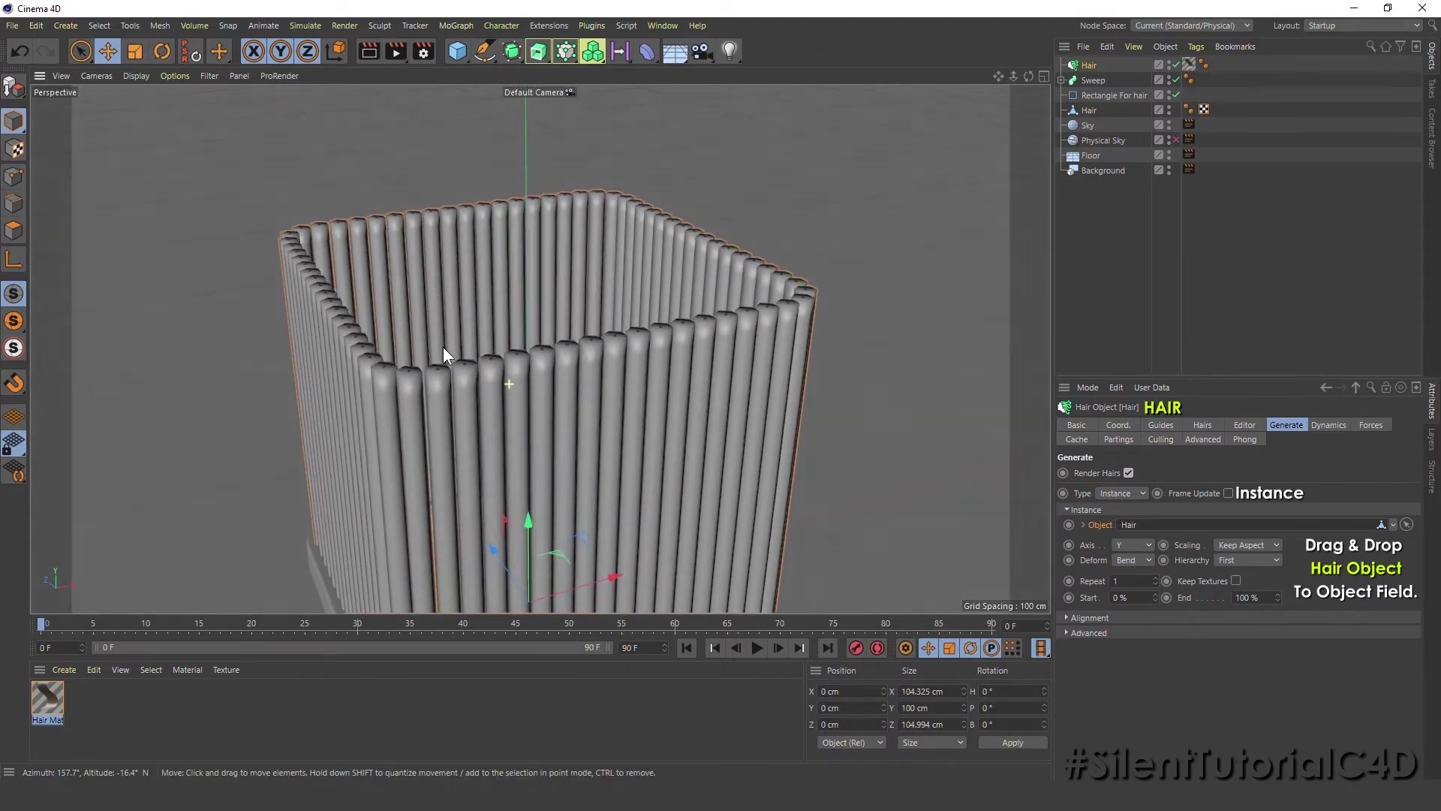
left_click(1235, 581)
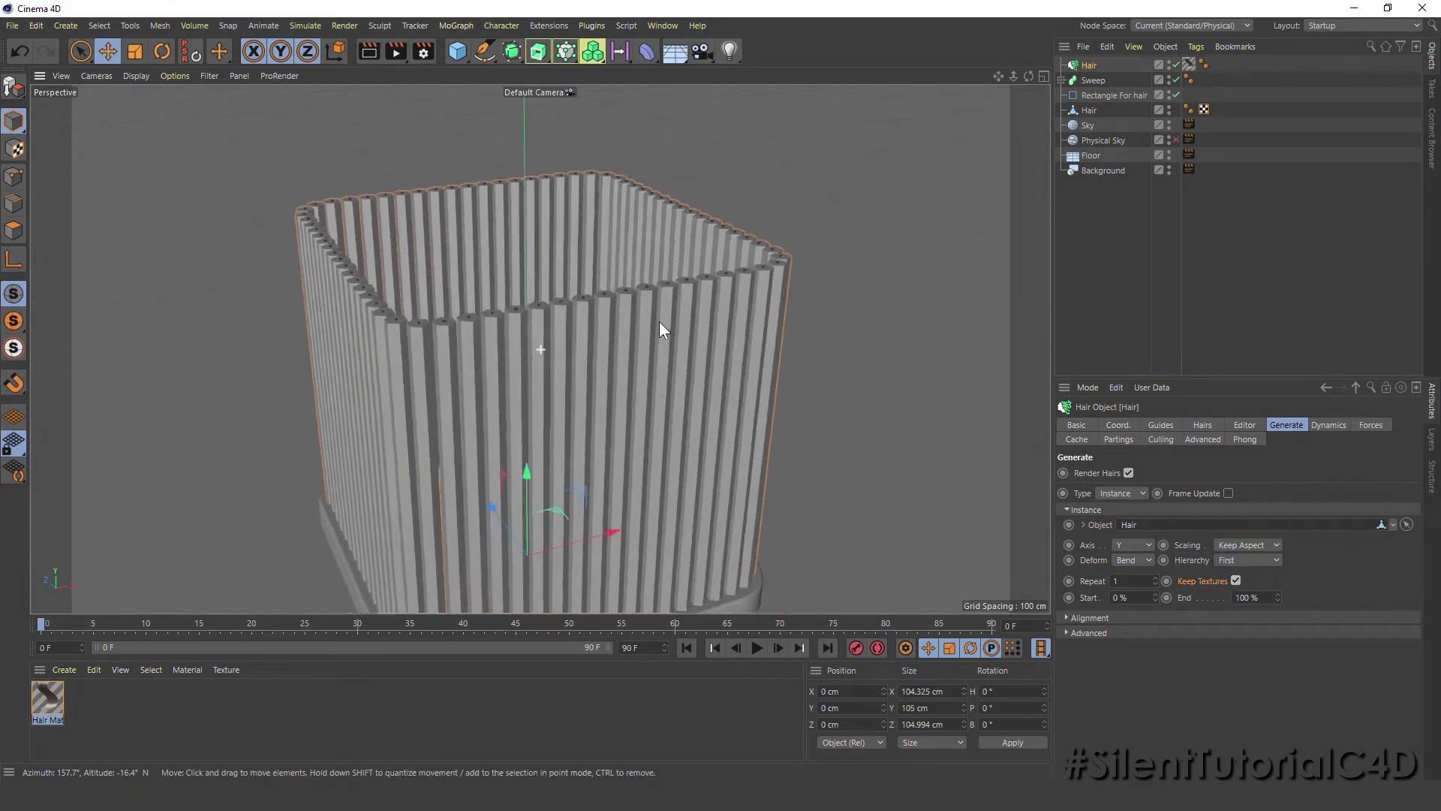
mouse_move(645, 360)
left_mouse_down("alt")
mouse_move(552, 358)
mouse_move(790, 352)
mouse_move(620, 375)
left_mouse_up("alt")
mouse_move(836, 376)
left_mouse_down("alt")
mouse_move(797, 345)
mouse_move(646, 345)
left_mouse_up("alt")
Step: Extend the timeline and preview range to 300 frames and play the hair animation
left_click(642, 647)
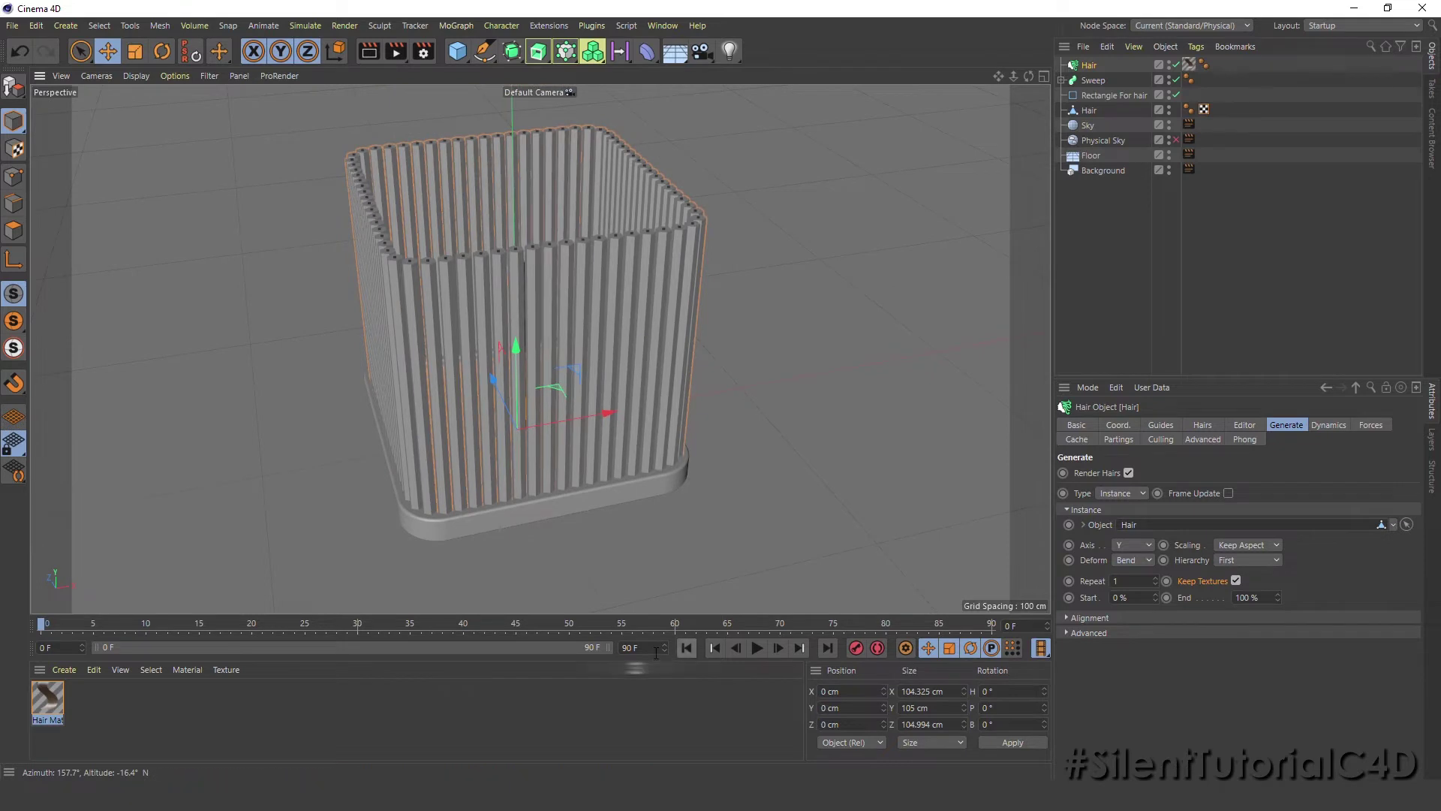
type("300")
key("Return")
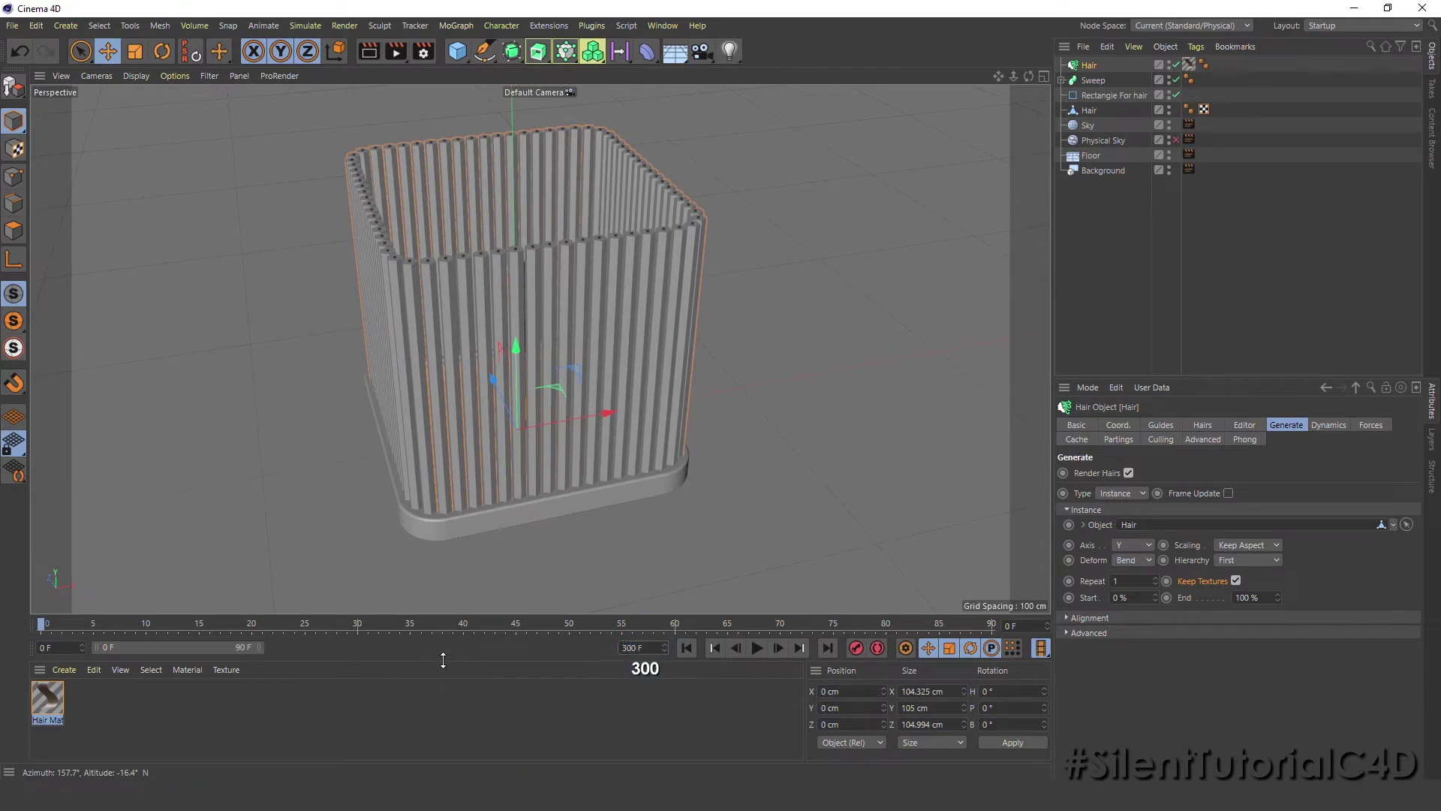
left_click_drag(252, 647, 610, 647)
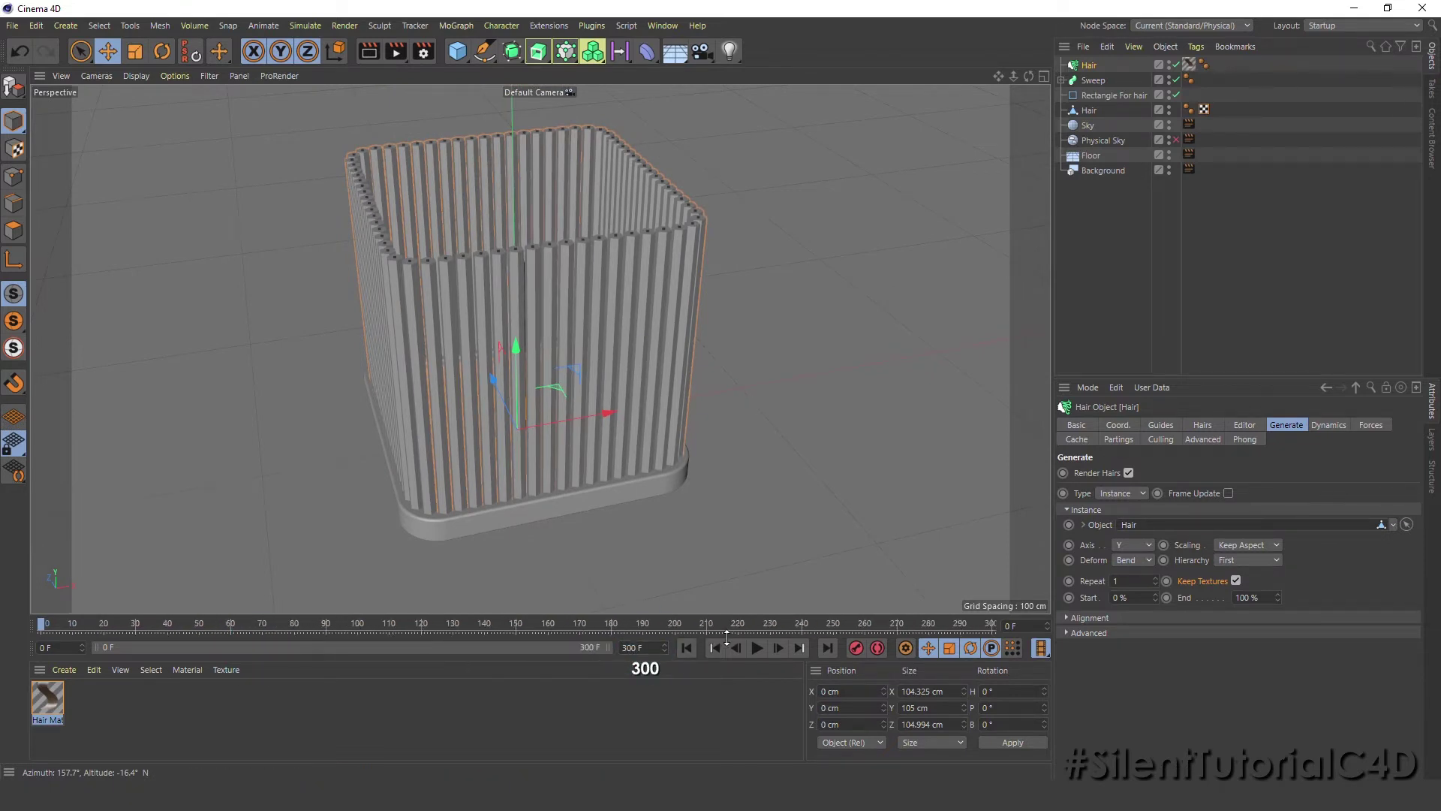
left_click(755, 648)
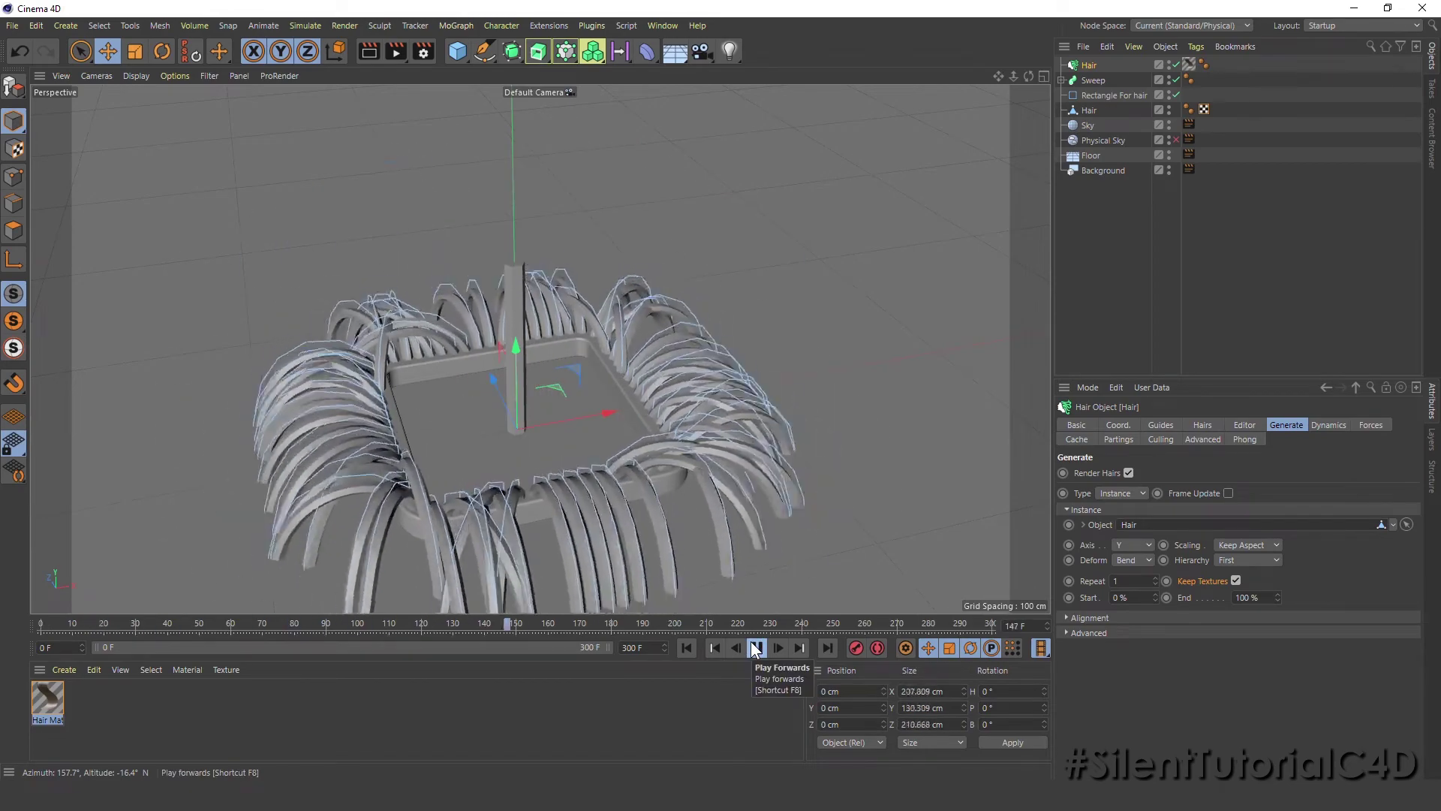
Step: Undo an accidental Rectangle For hair move, stop playback and reselect Hair
left_click(560, 405)
left_click_drag(559, 405, 624, 475)
key("ctrl+z")
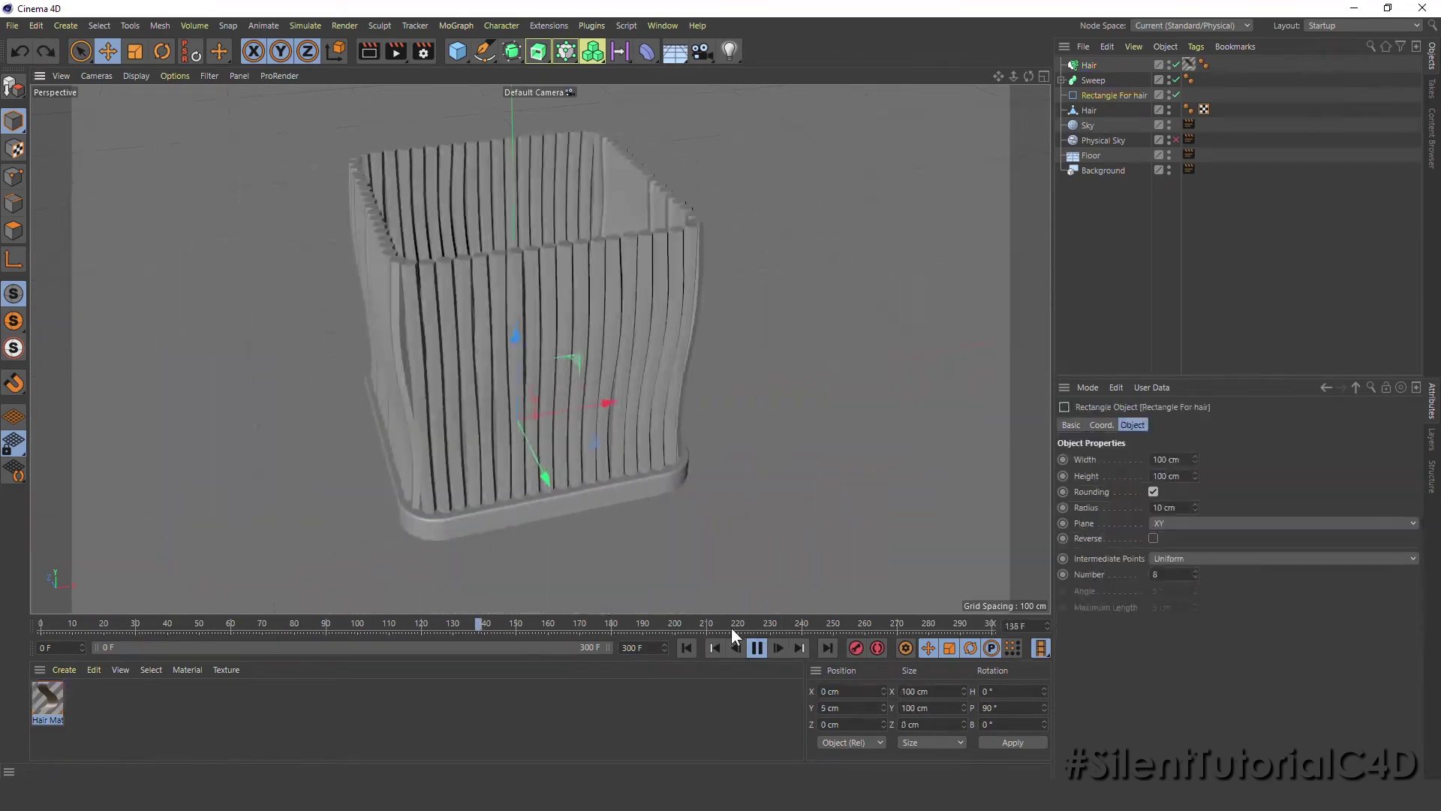
left_click(714, 647)
left_click(1088, 66)
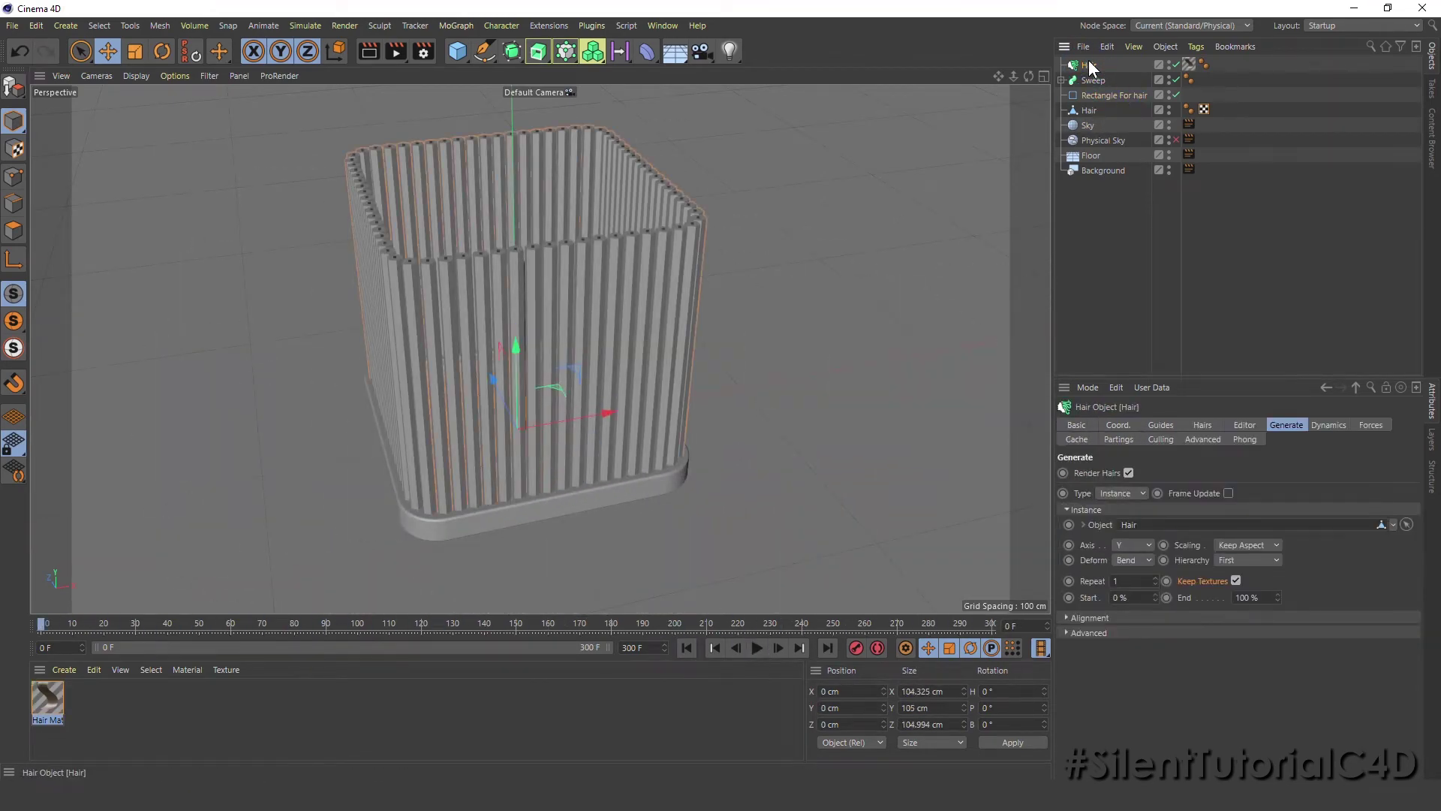
Step: Enable Hair to Hair and Surface to Hair collisions on the Forces tab and test playback
left_click(1330, 424)
left_click(1369, 427)
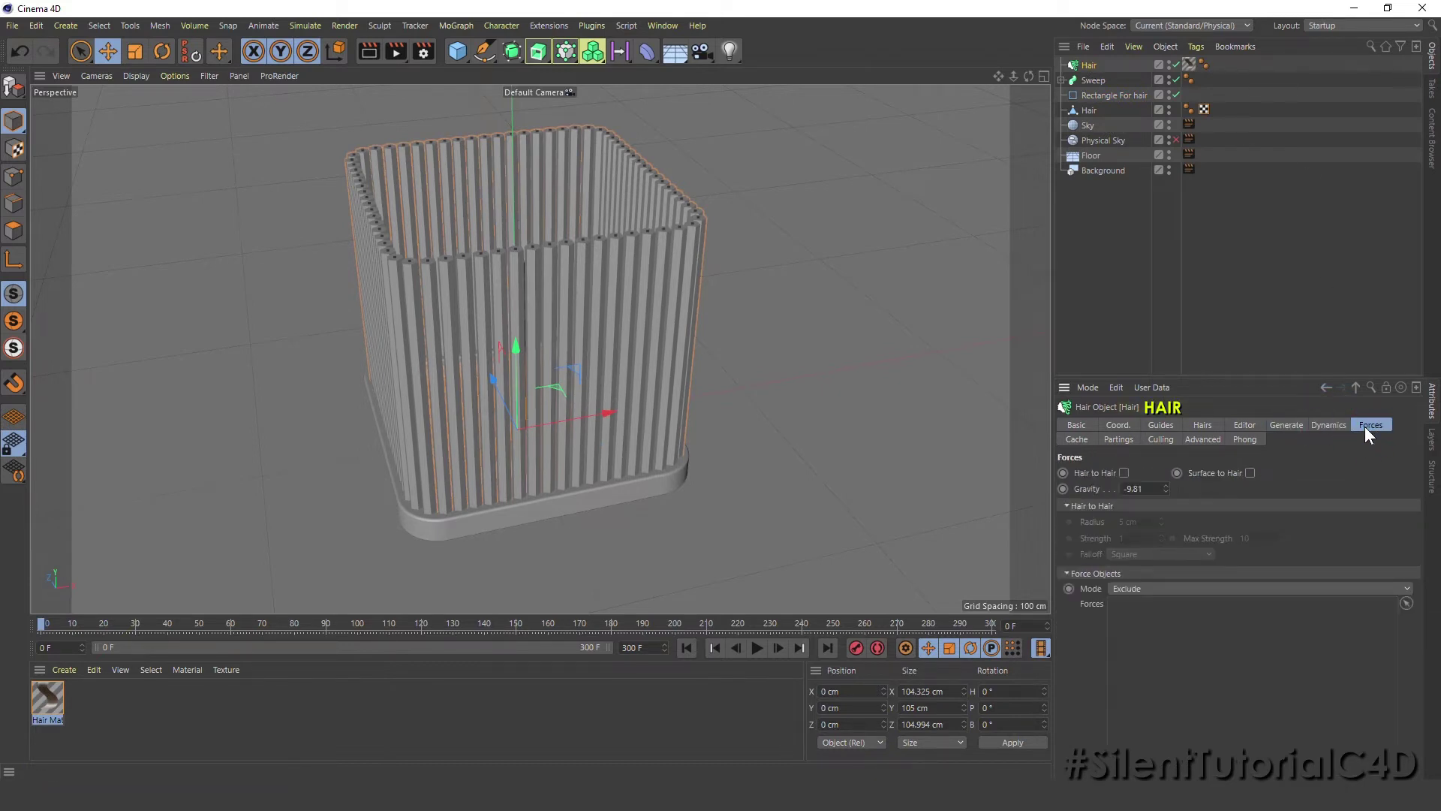
left_click(1123, 472)
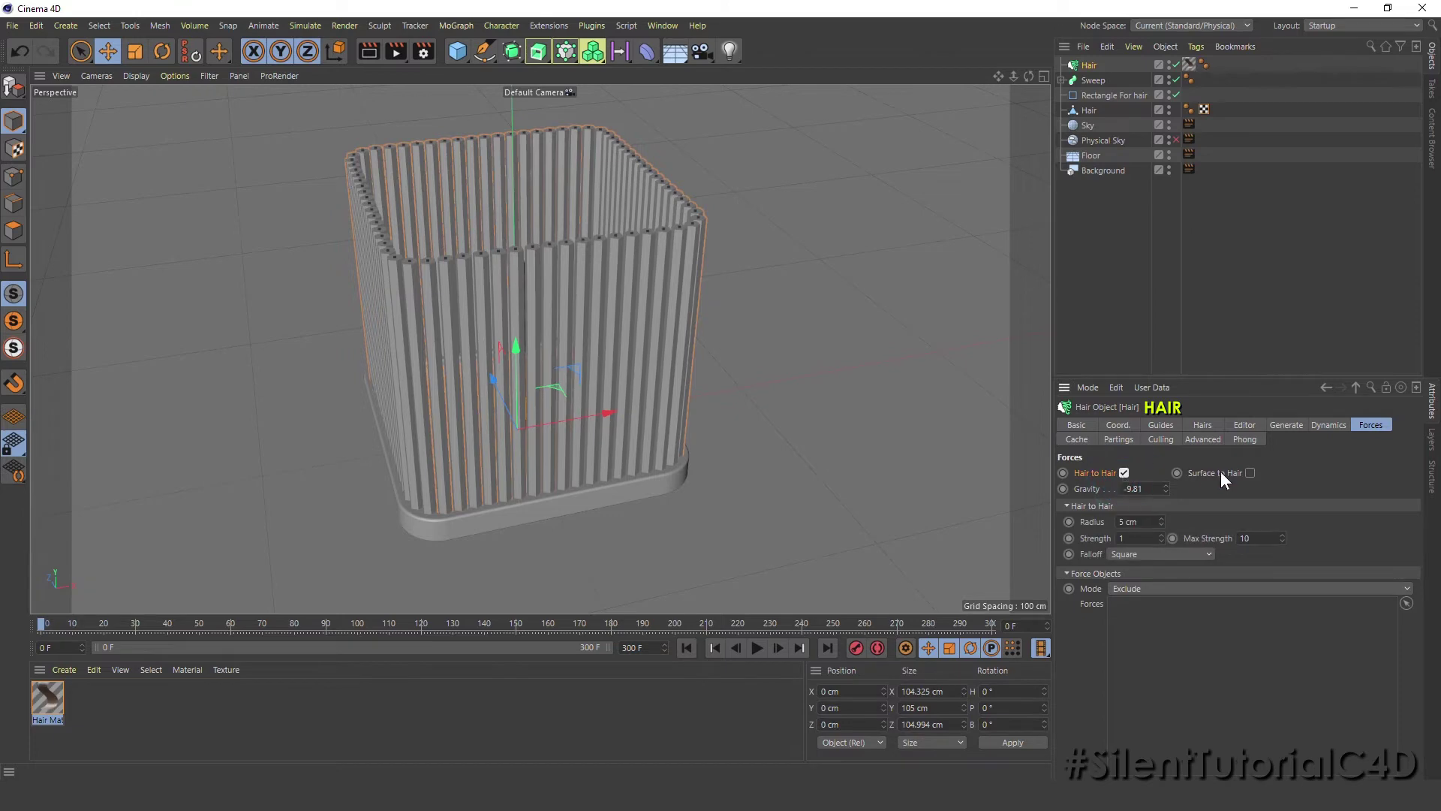
left_click(1250, 473)
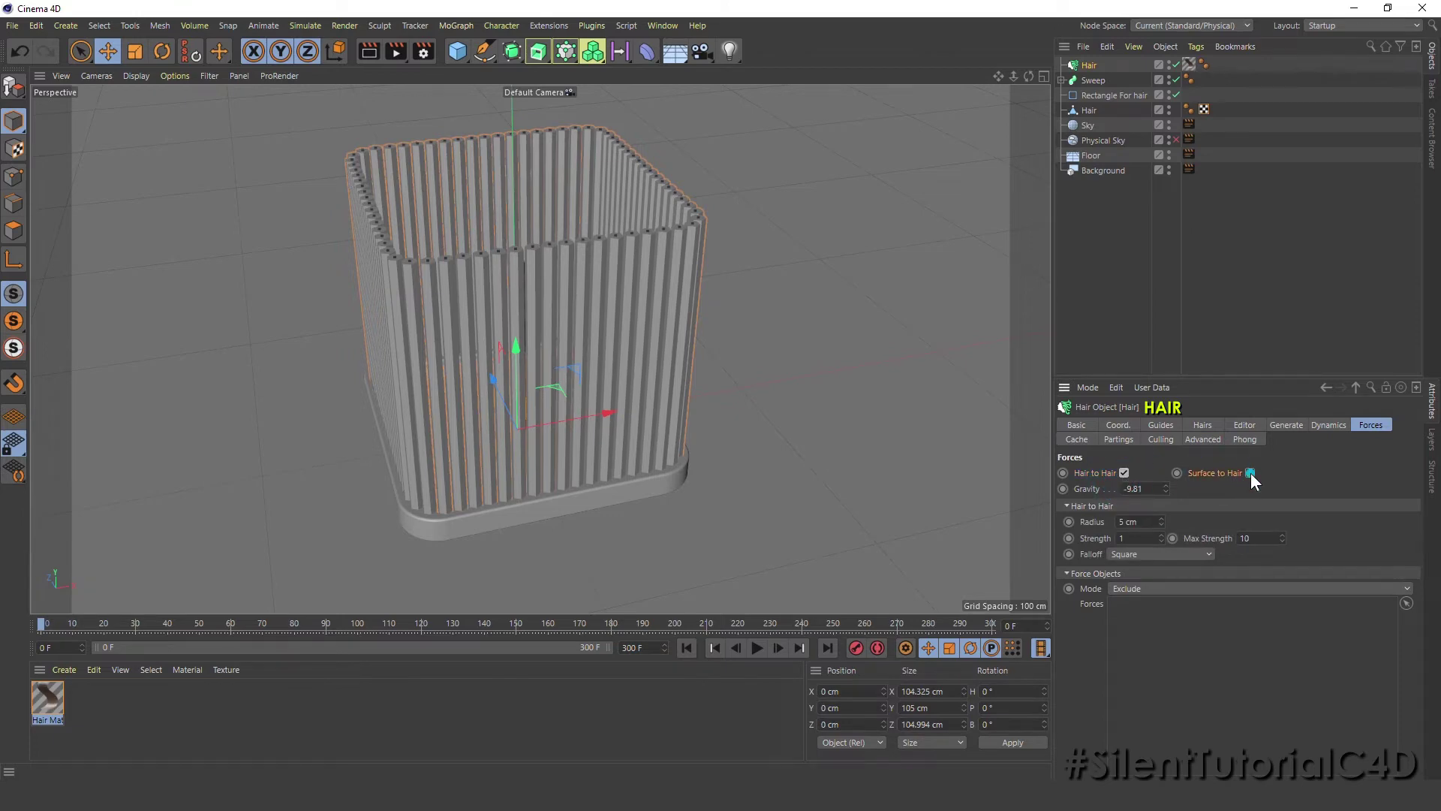
left_click(757, 648)
left_click(756, 648)
left_click(687, 648)
Step: Set hair Gravity to 0 and test the simulation
double_click(1141, 488)
type("0")
key("Return")
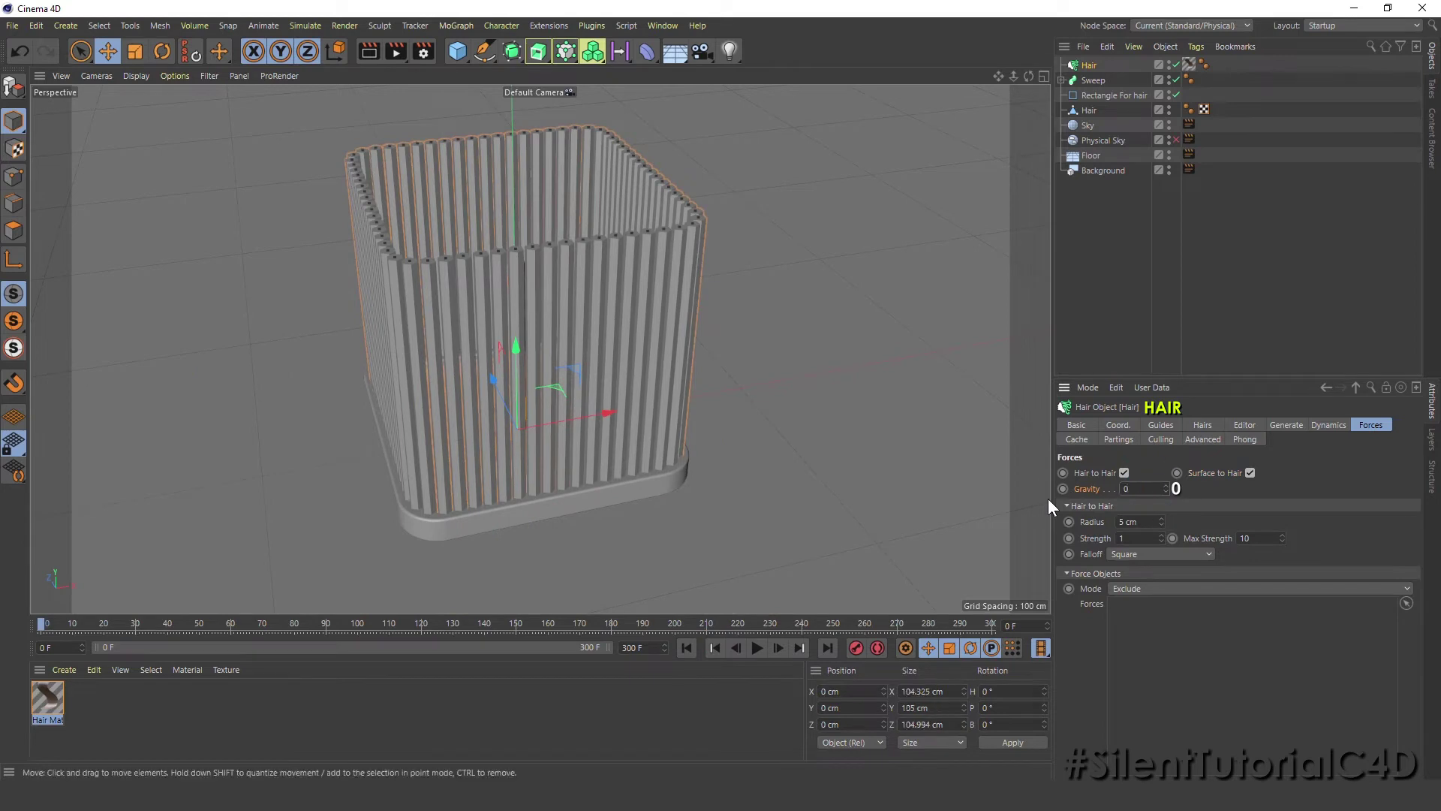
left_click(754, 648)
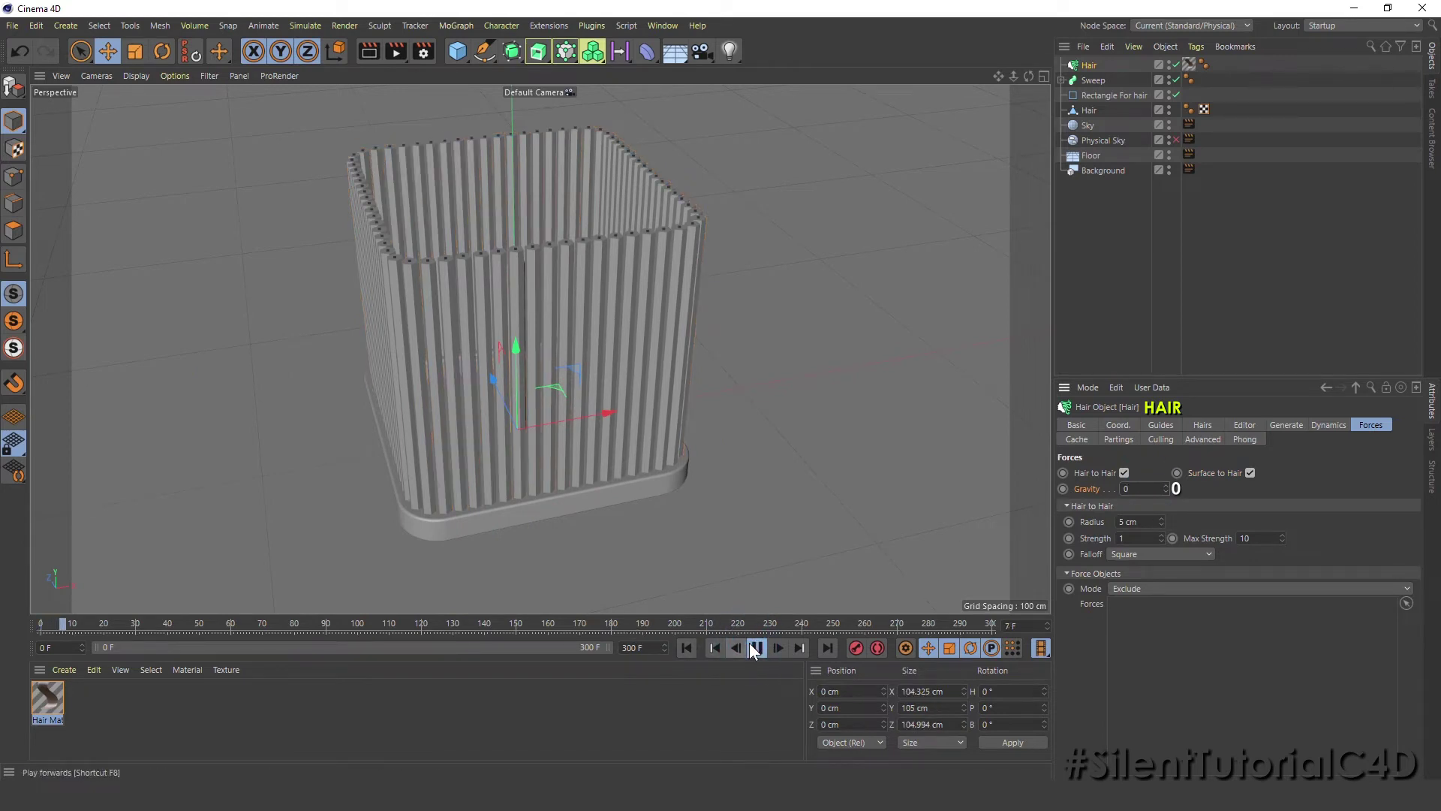
left_click(755, 648)
left_click(706, 648)
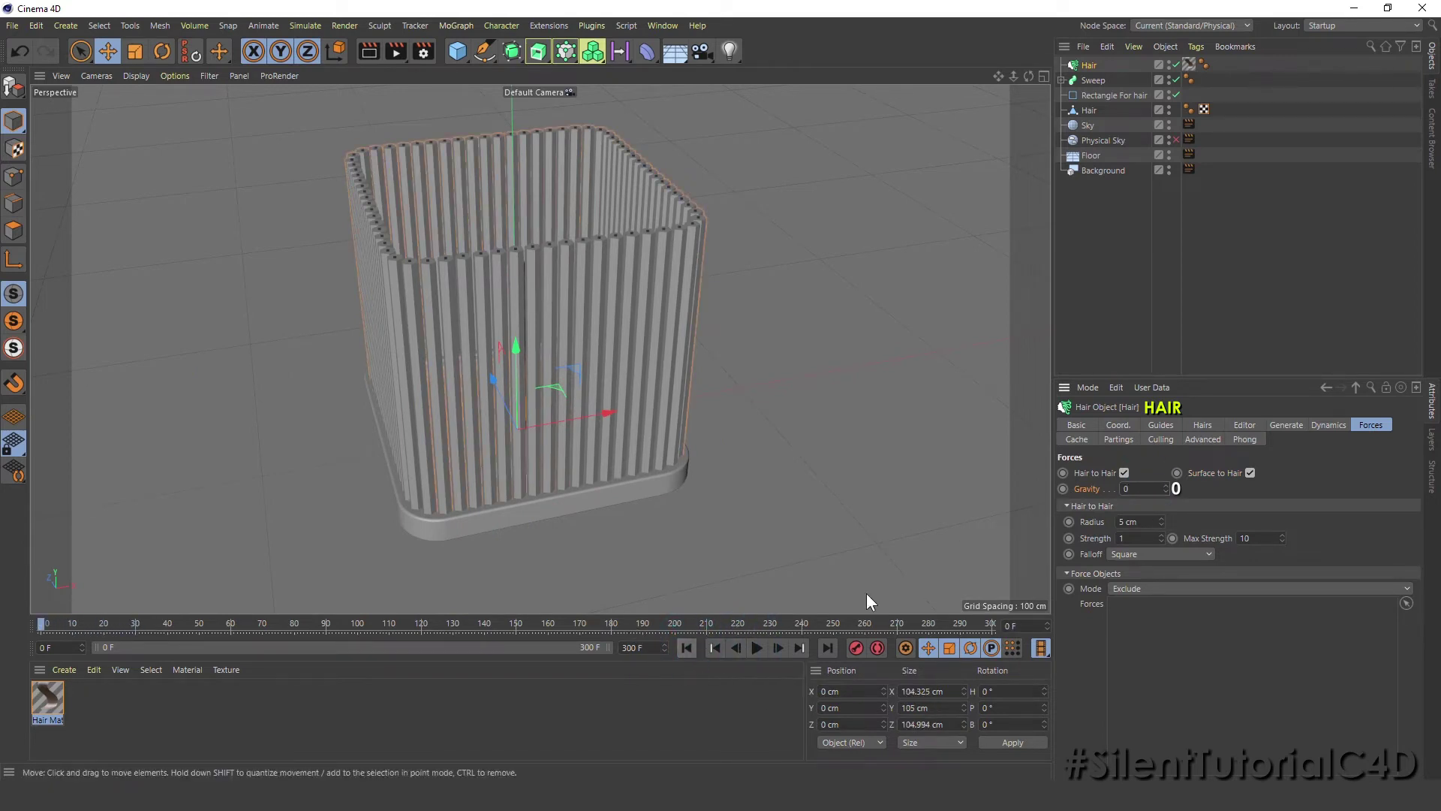
Step: Set the hair-to-hair Strength to 5 and reselect the Hair object
left_click(1105, 534)
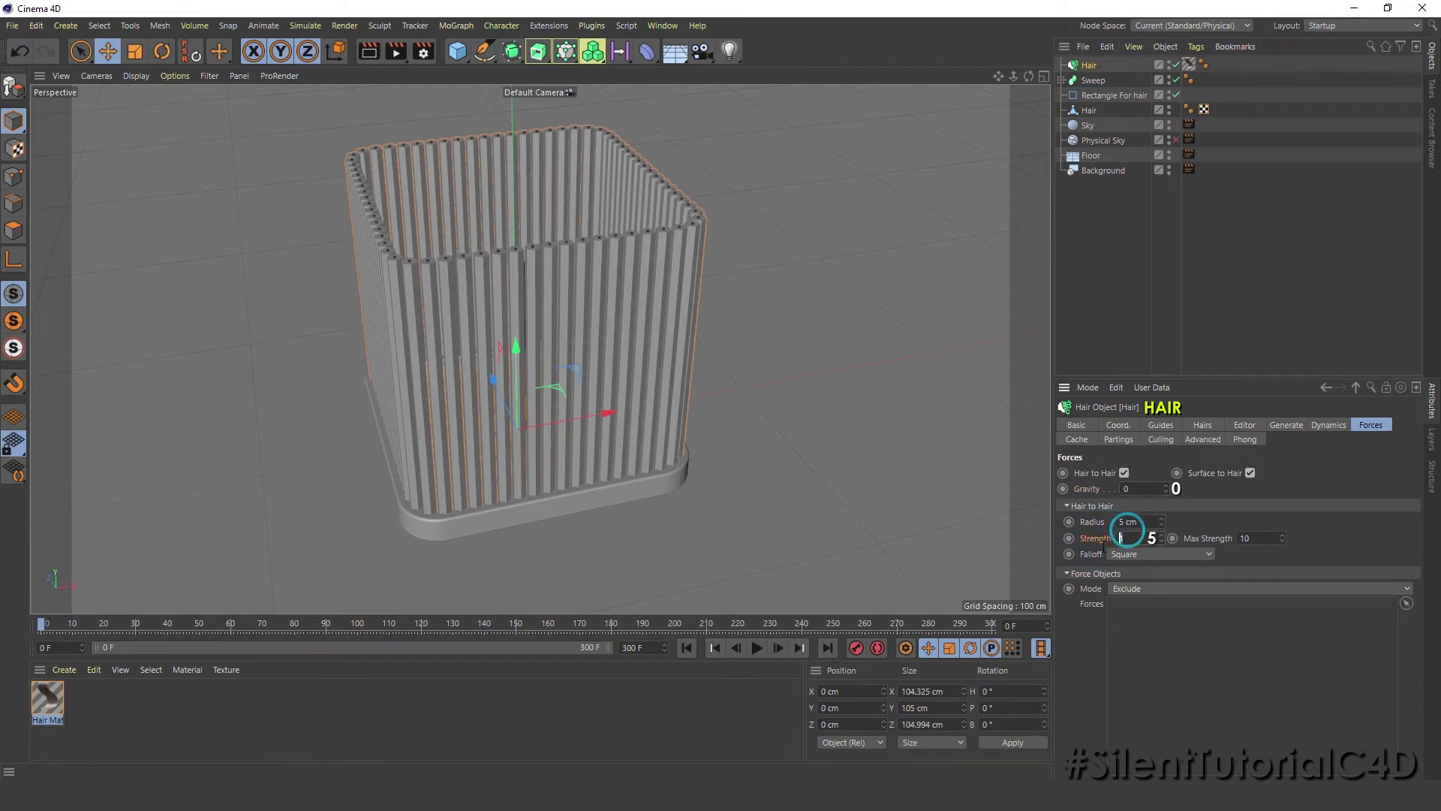
type("5")
left_click(1099, 522)
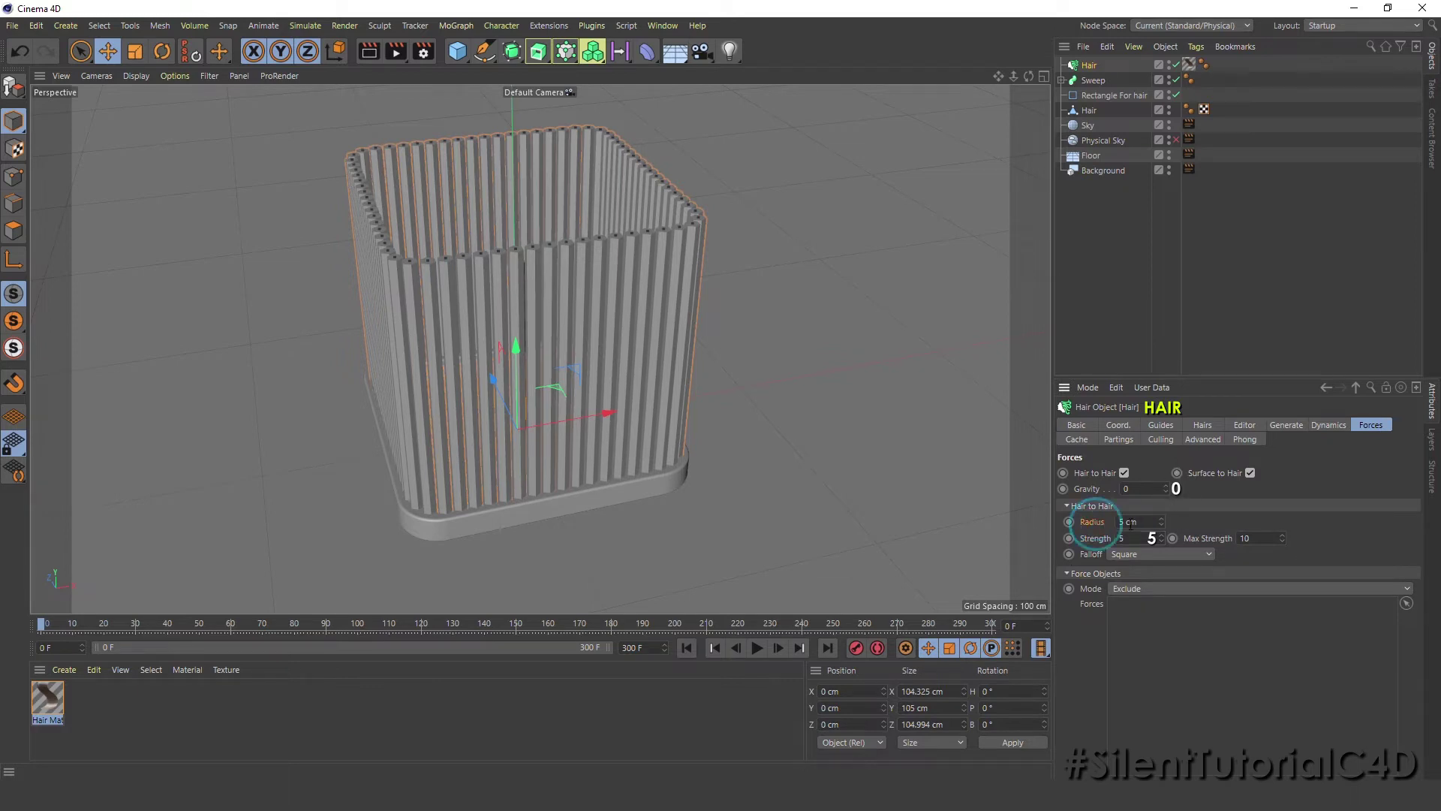
left_click(1086, 519)
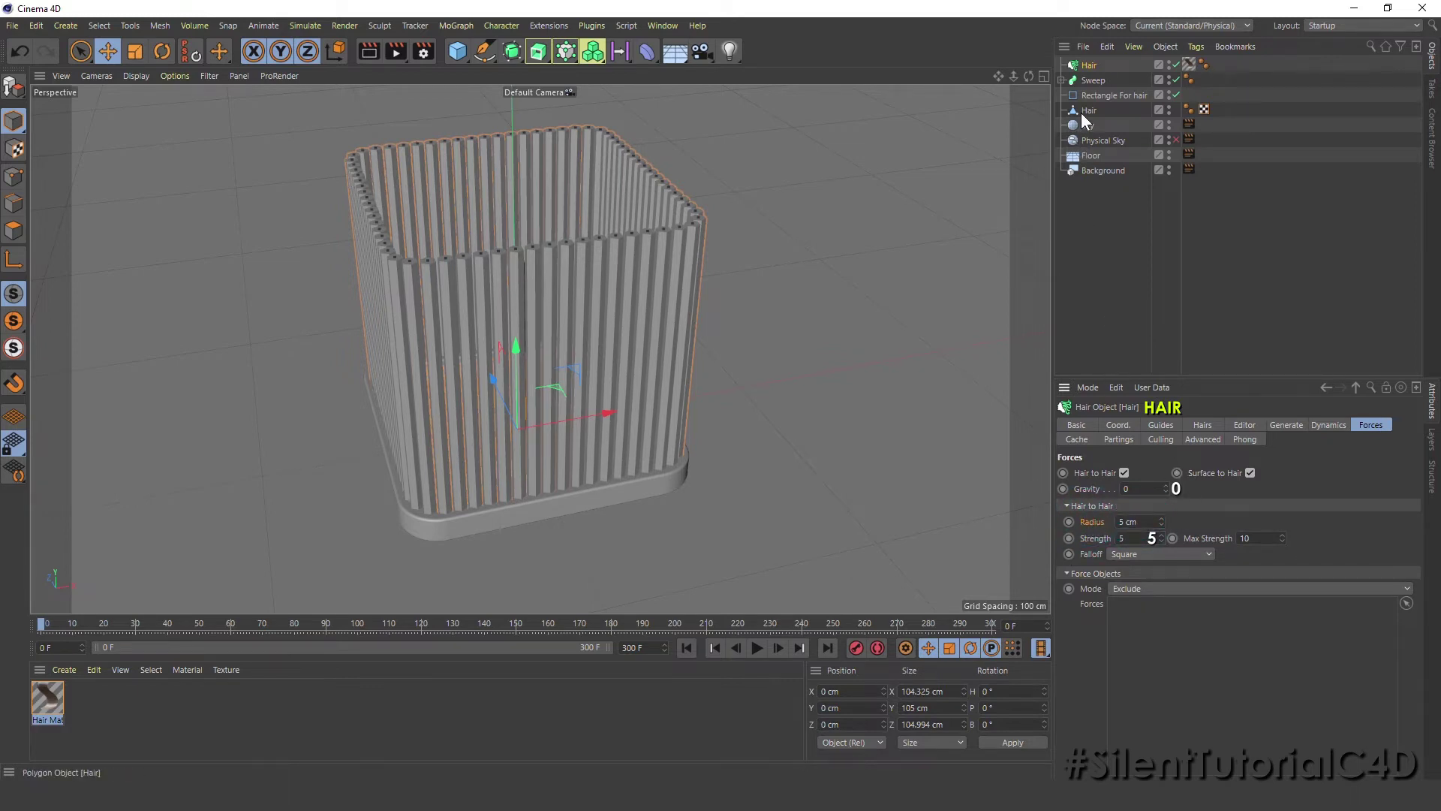
left_click(1131, 284)
left_click(1088, 65)
Step: Add a Turbulence force with 50 cm strength
left_click(1109, 278)
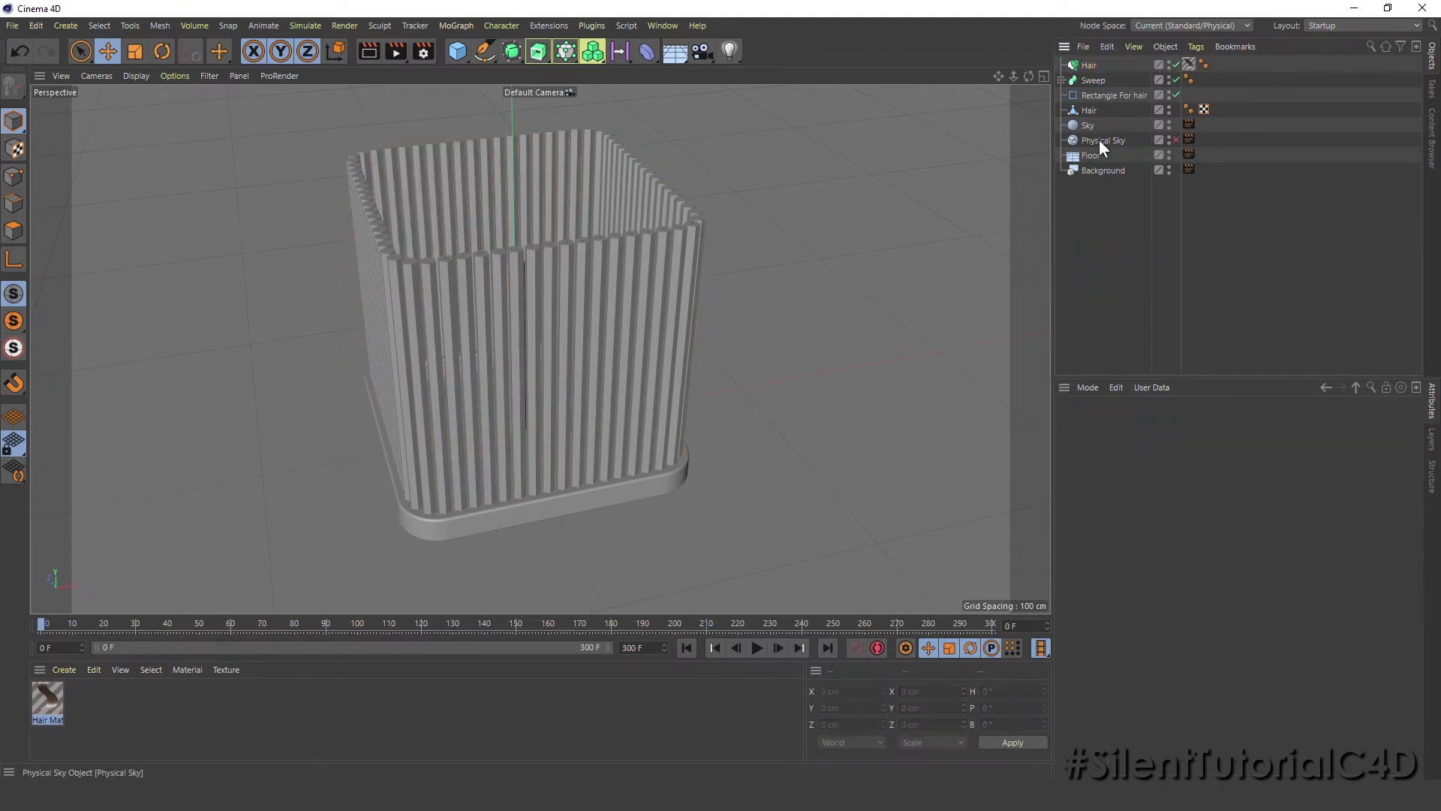
left_click(315, 28)
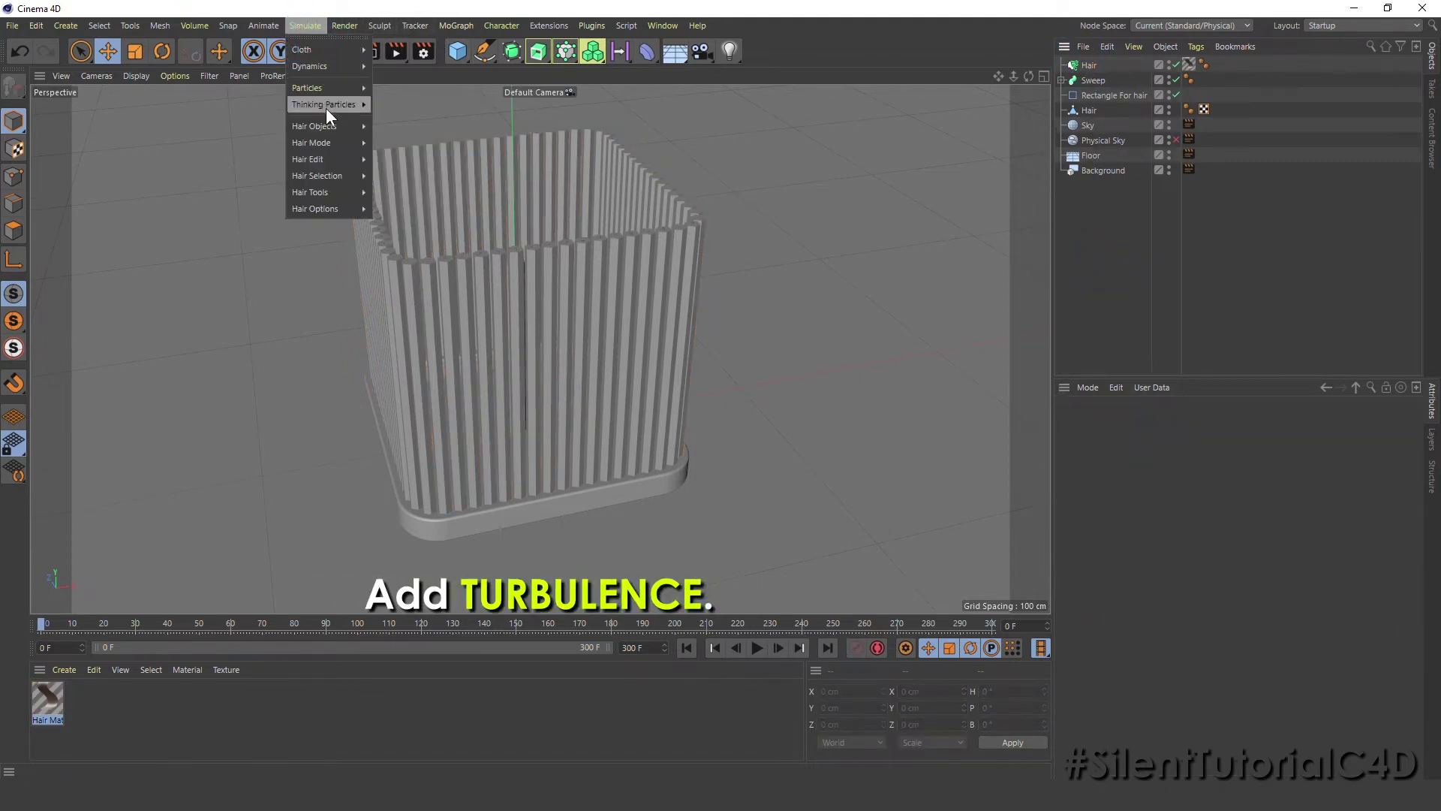
mouse_move(306, 88)
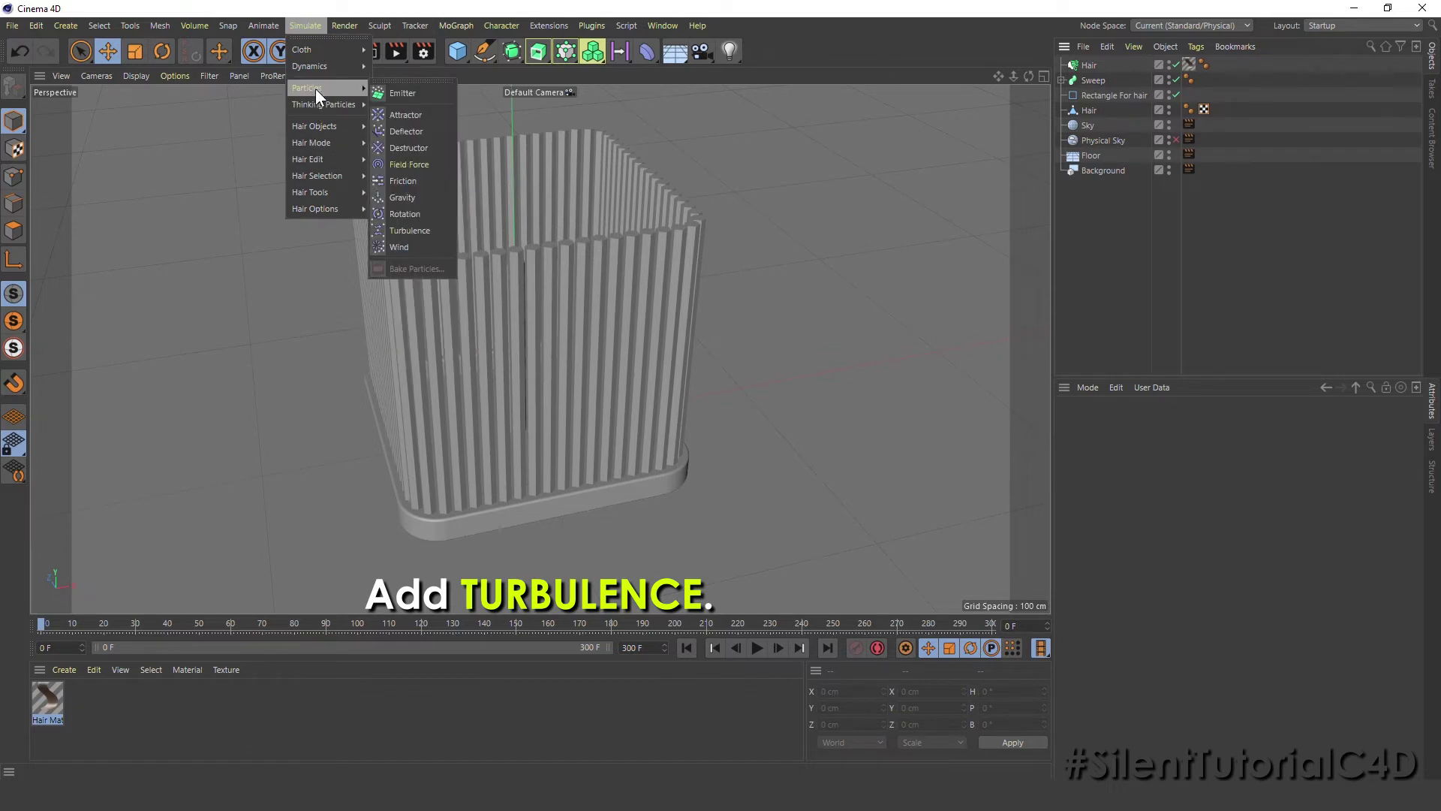
left_click(410, 231)
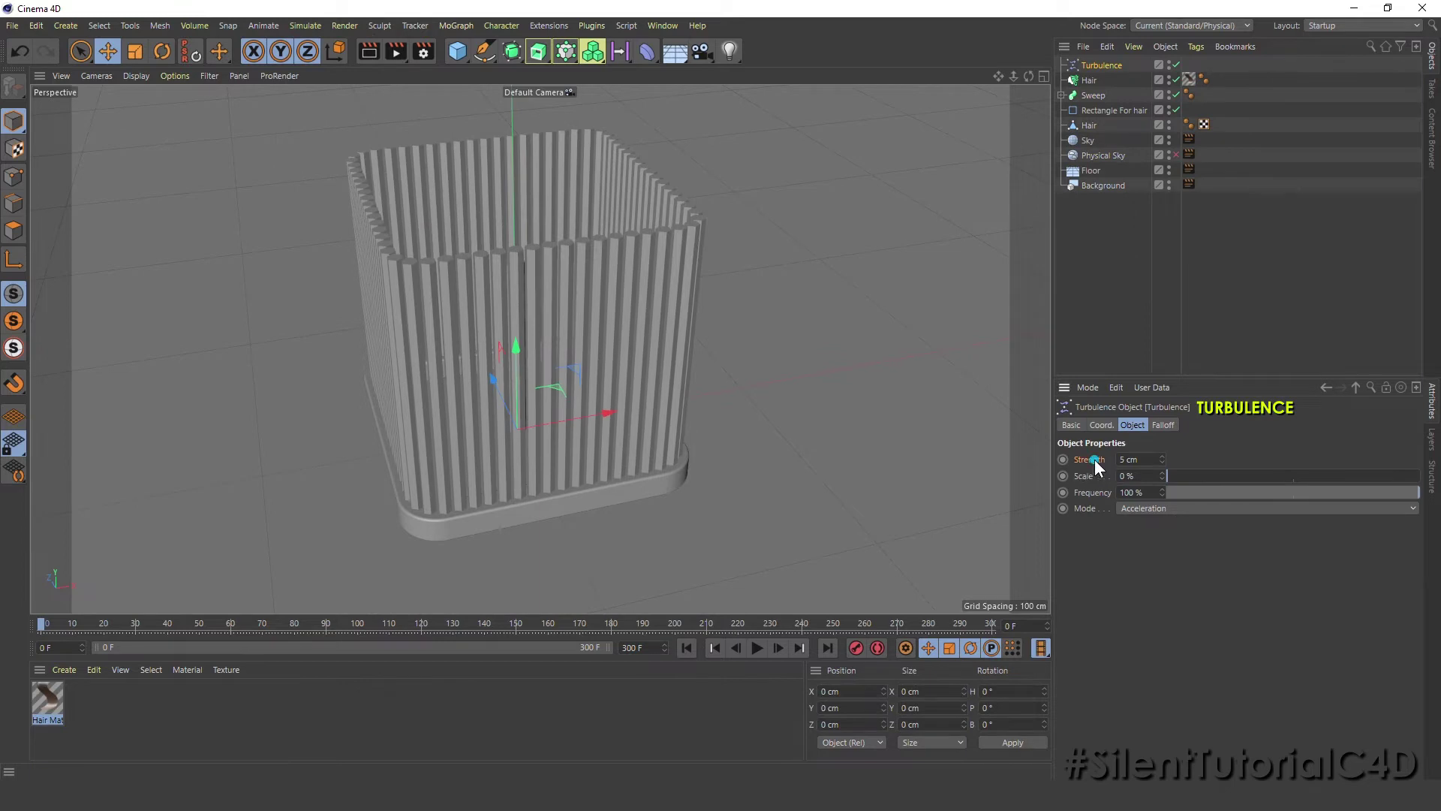
double_click(1133, 459)
type("50")
key("Return")
Step: Play and orbit the turbulence animation, pause around frame 119, and toggle the four-view layout
left_click(757, 647)
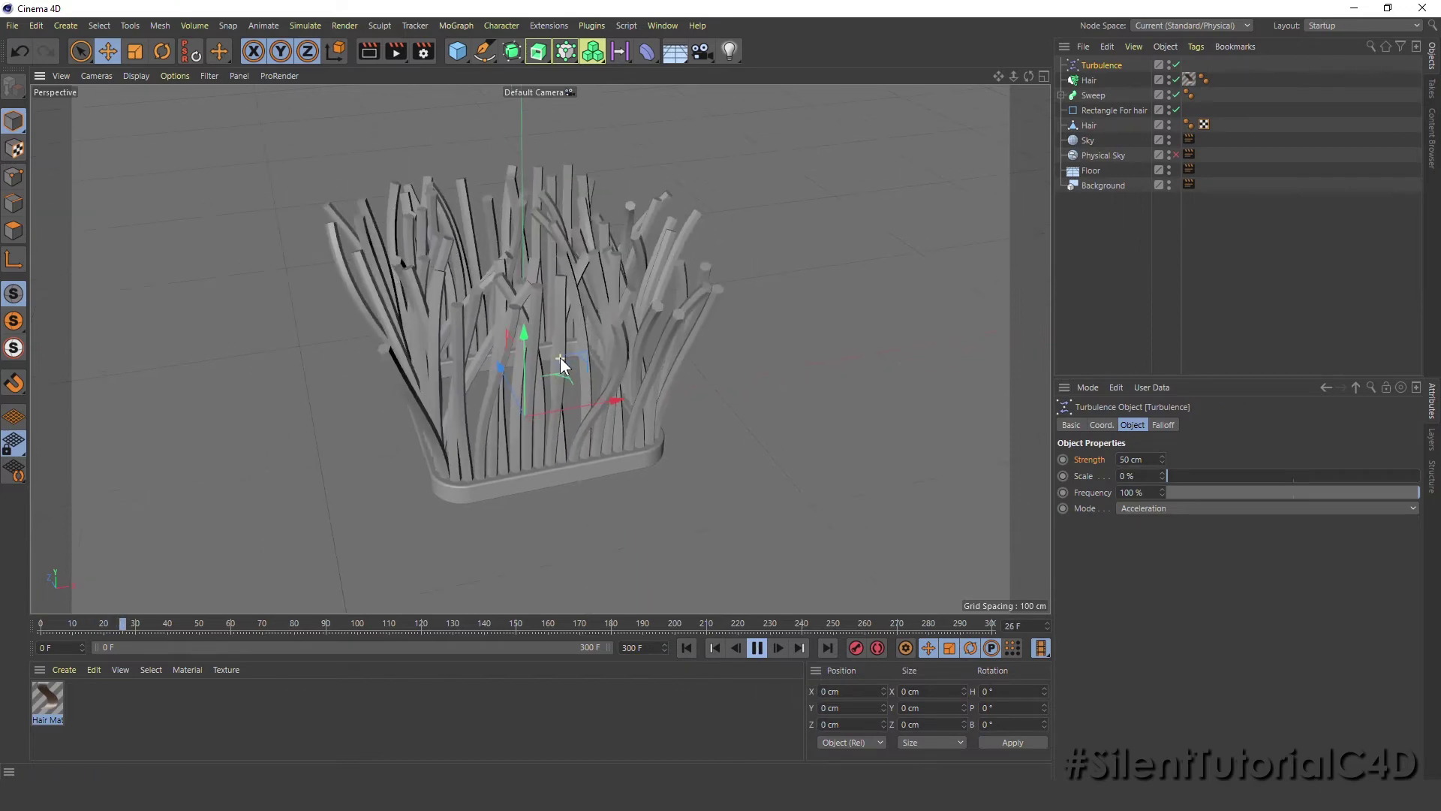
mouse_move(522, 428)
left_mouse_down("alt")
mouse_move(629, 341)
mouse_move(596, 340)
left_mouse_up("alt")
middle_click_drag(596, 341, 554, 425, "alt")
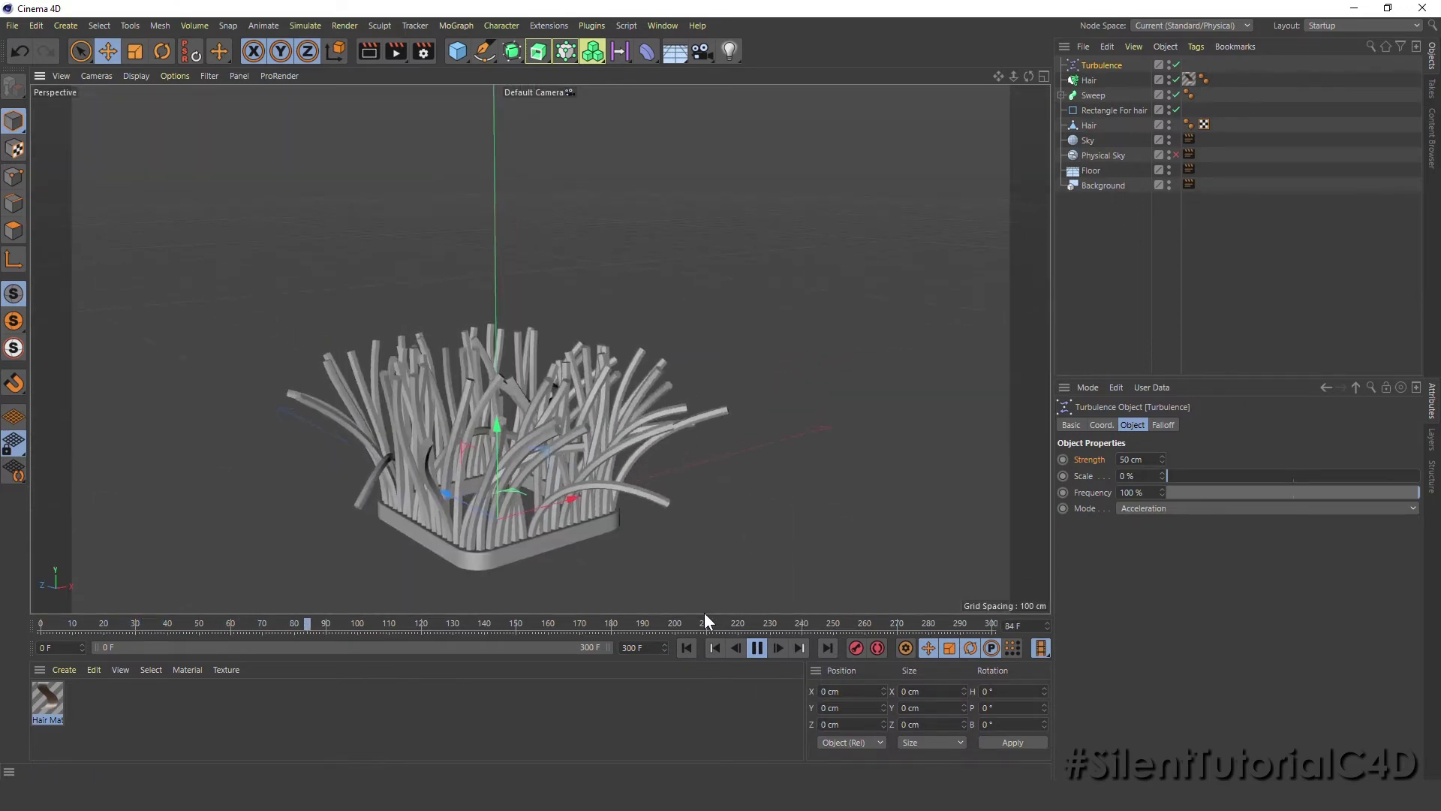
left_click(756, 650)
middle_click(701, 512)
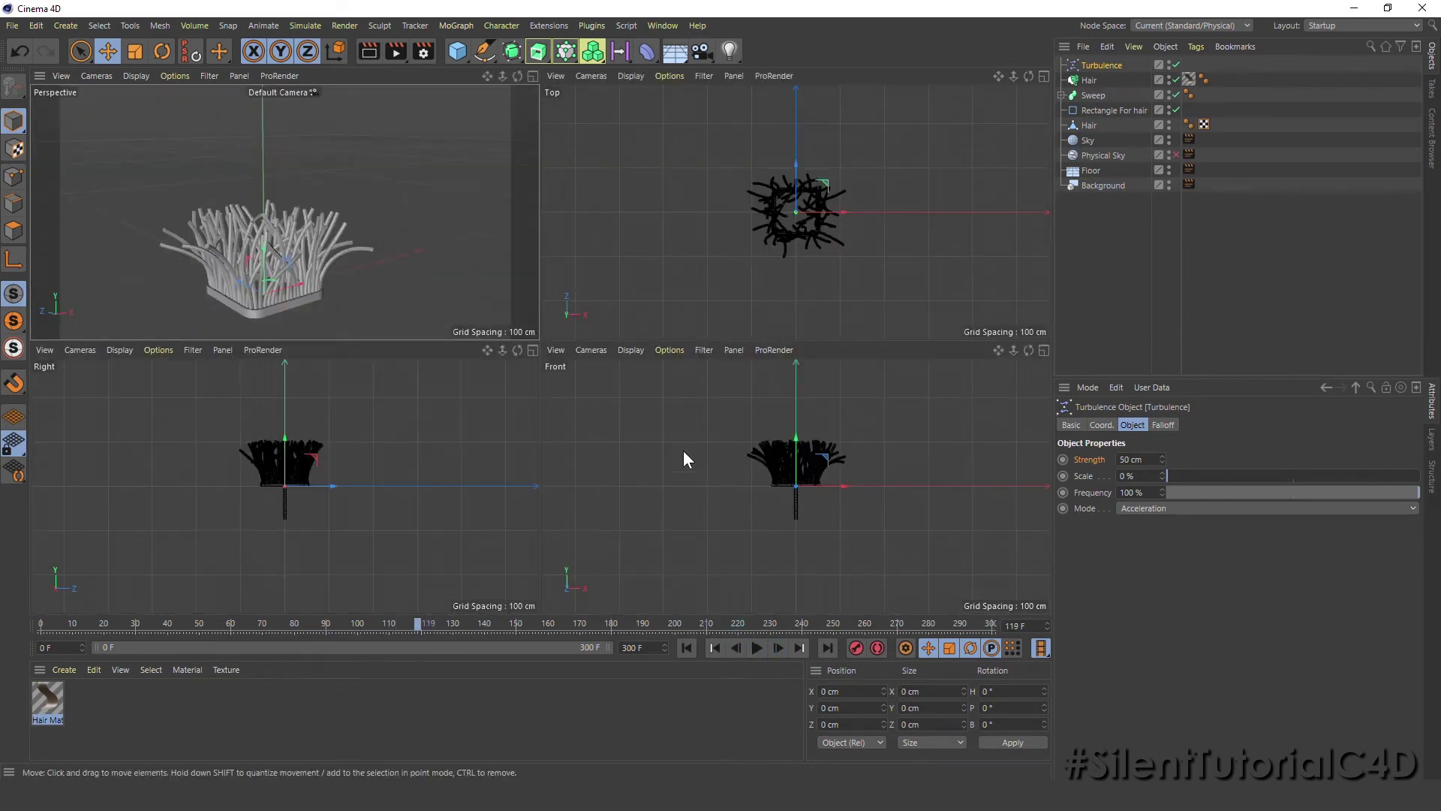
middle_click(427, 277)
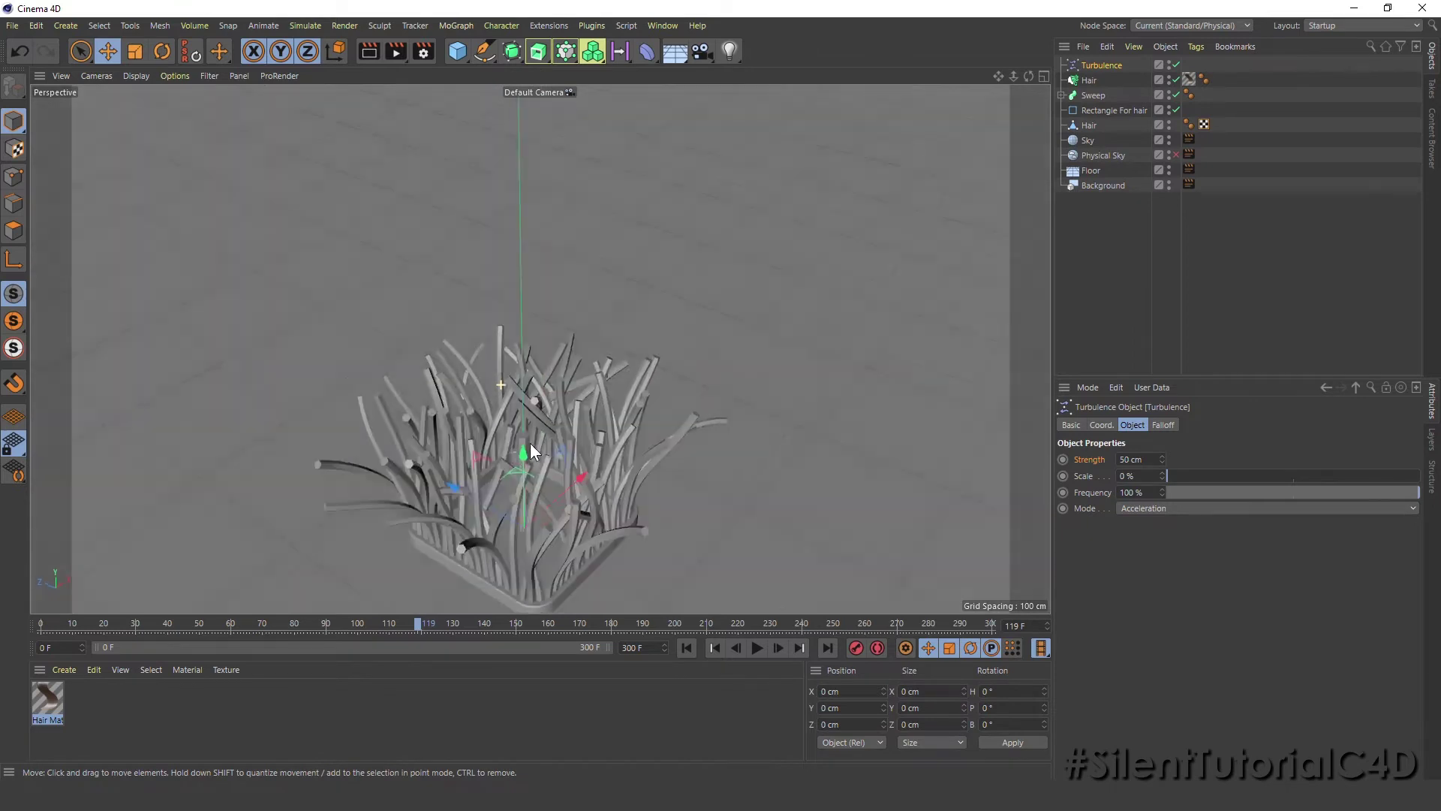
Step: Hide the Hair polygon copy in the viewport and renders, then preview the animation
left_click(1099, 127)
left_click(1168, 125)
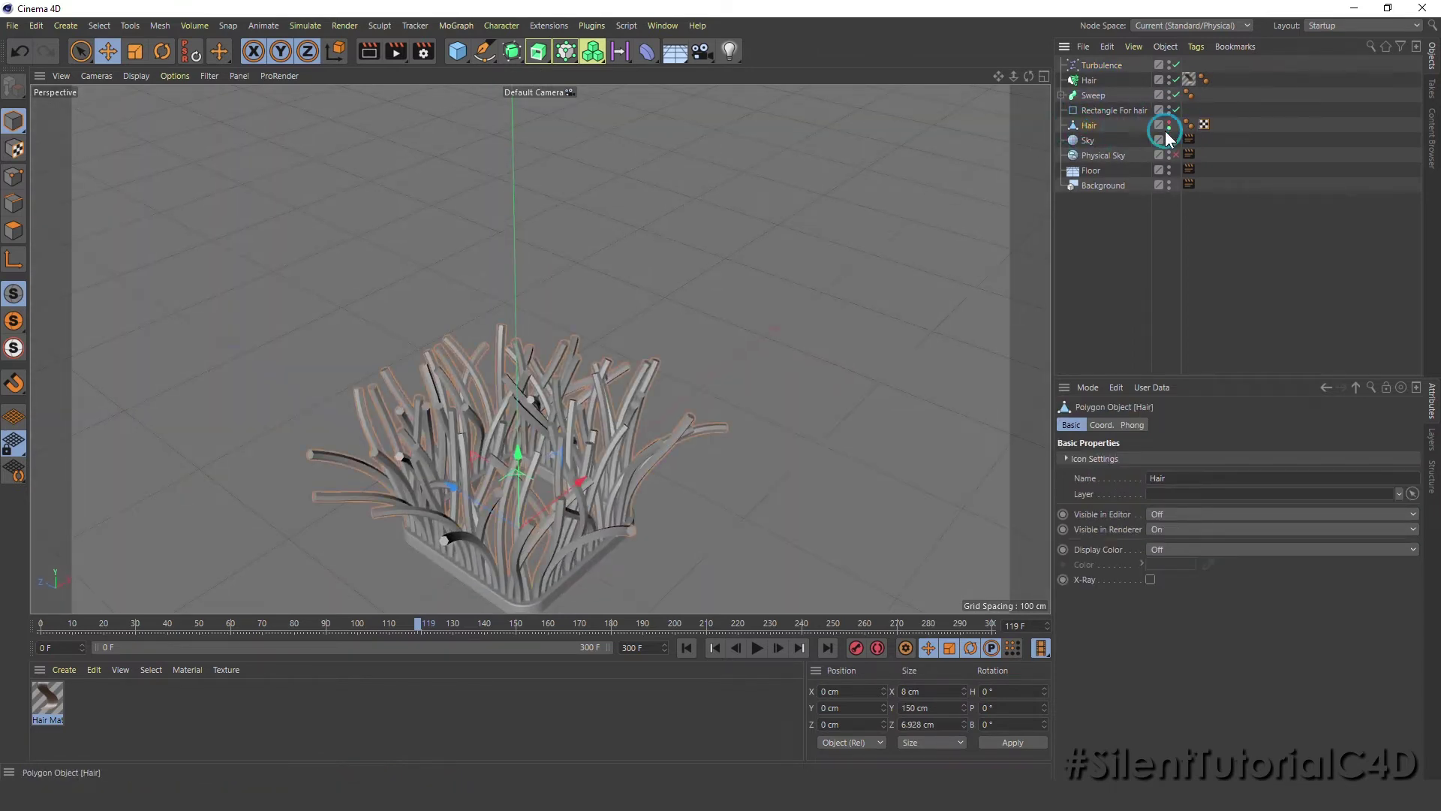
mouse_move(341, 380)
left_mouse_down("alt")
mouse_move(495, 328)
mouse_move(528, 341)
left_mouse_up("alt")
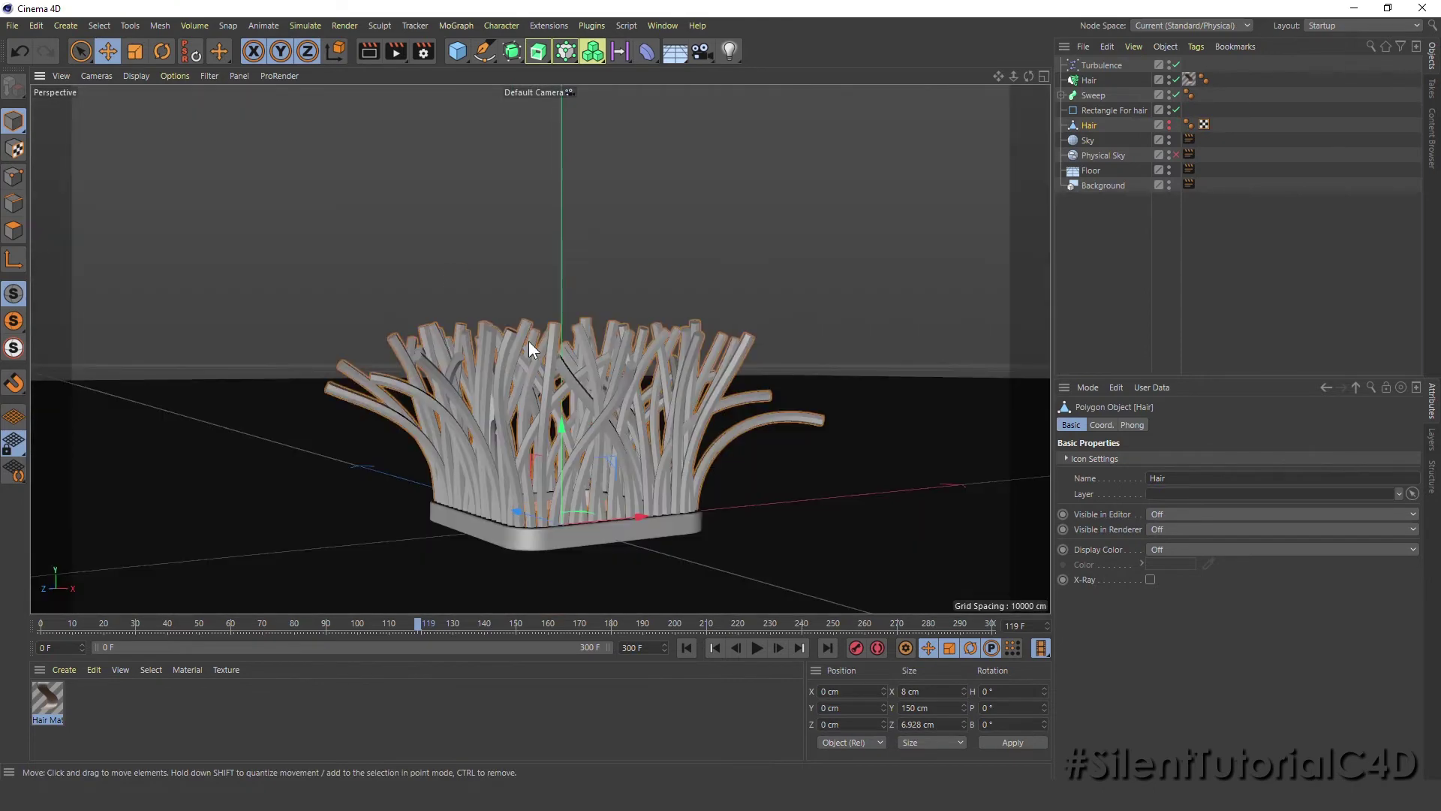
left_click(756, 647)
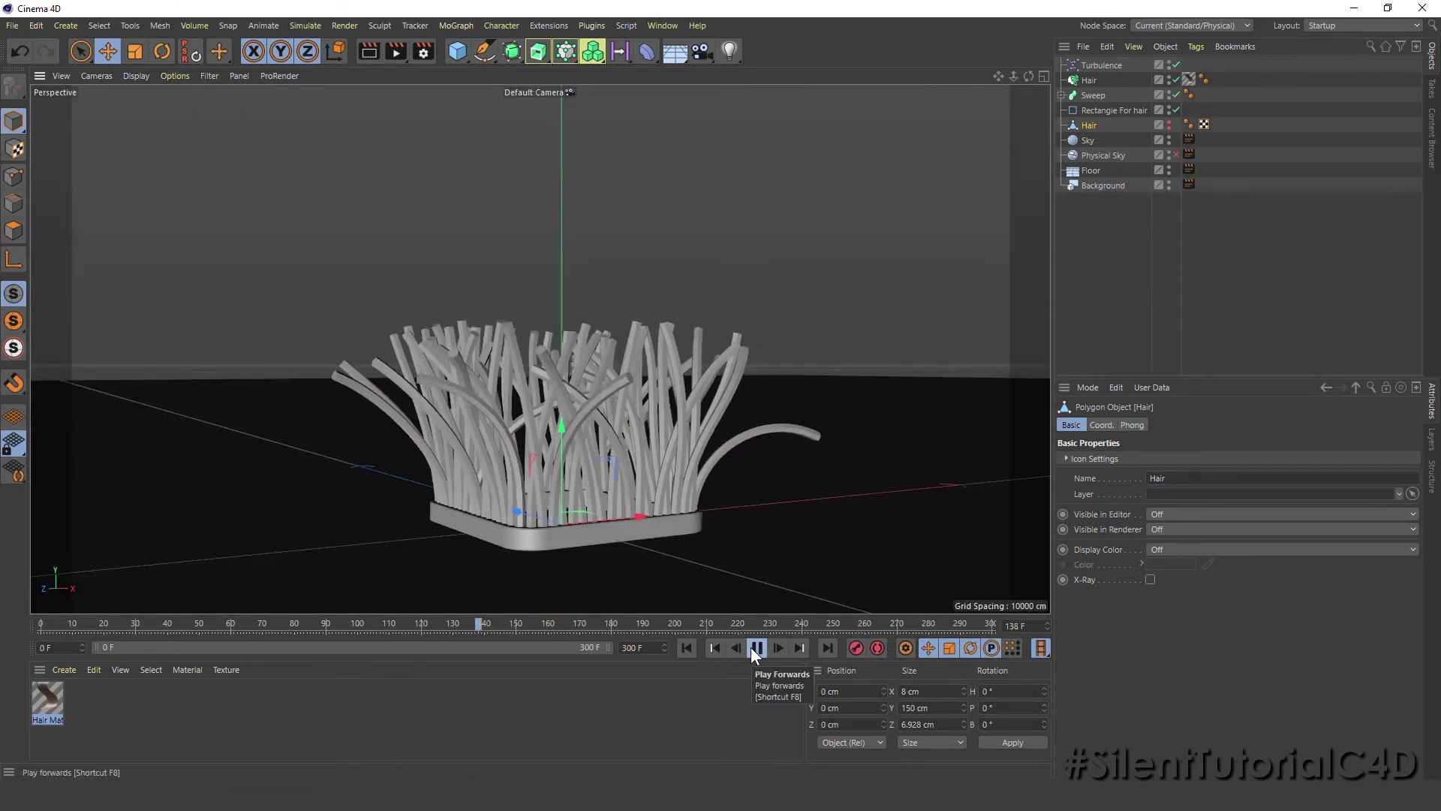
key("shift+f")
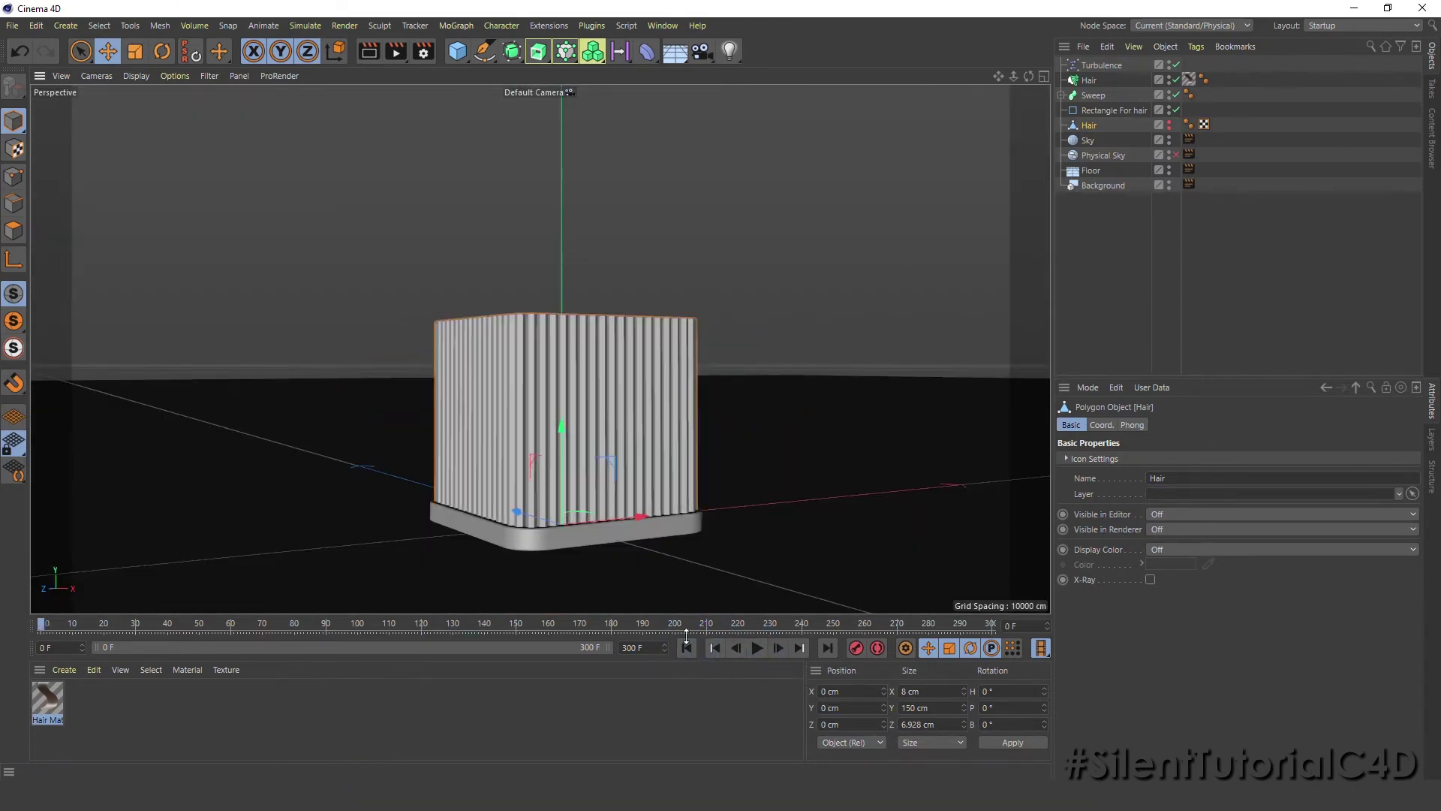
Step: Lengthen the Hair object's guides to 150 cm and replay the animation
left_click(1090, 80)
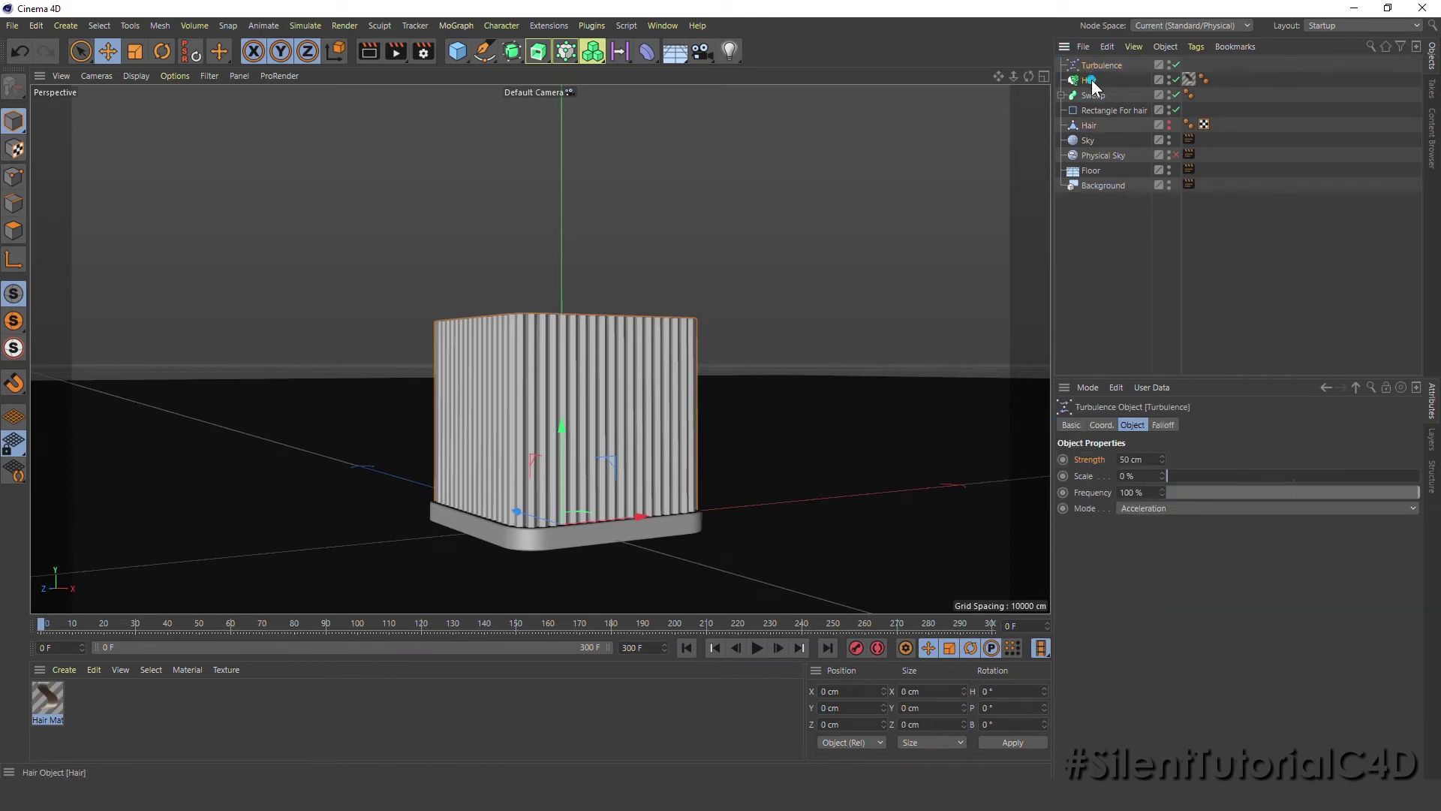
left_click(1162, 425)
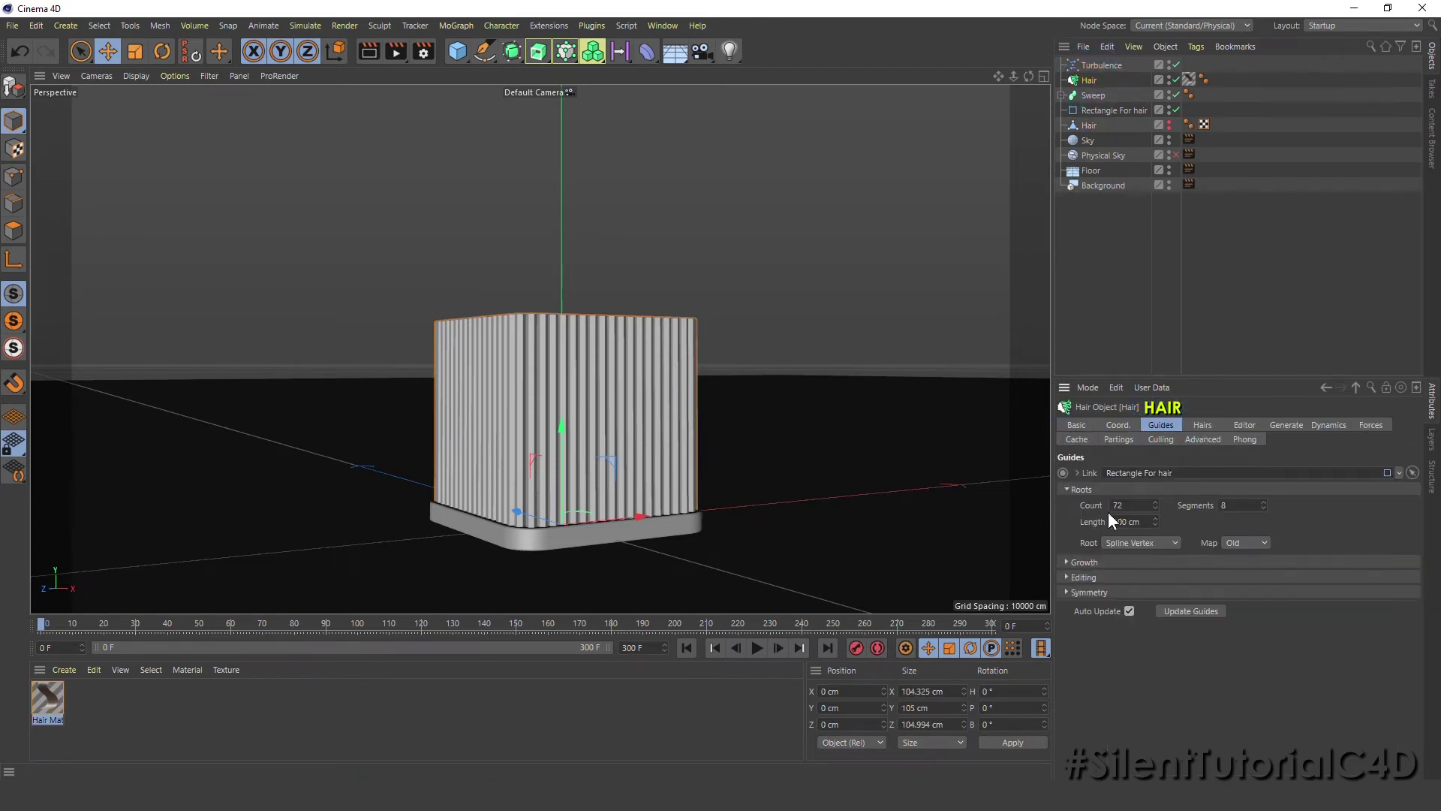
type("150")
key("Return")
scroll(575, 351, "down", 3)
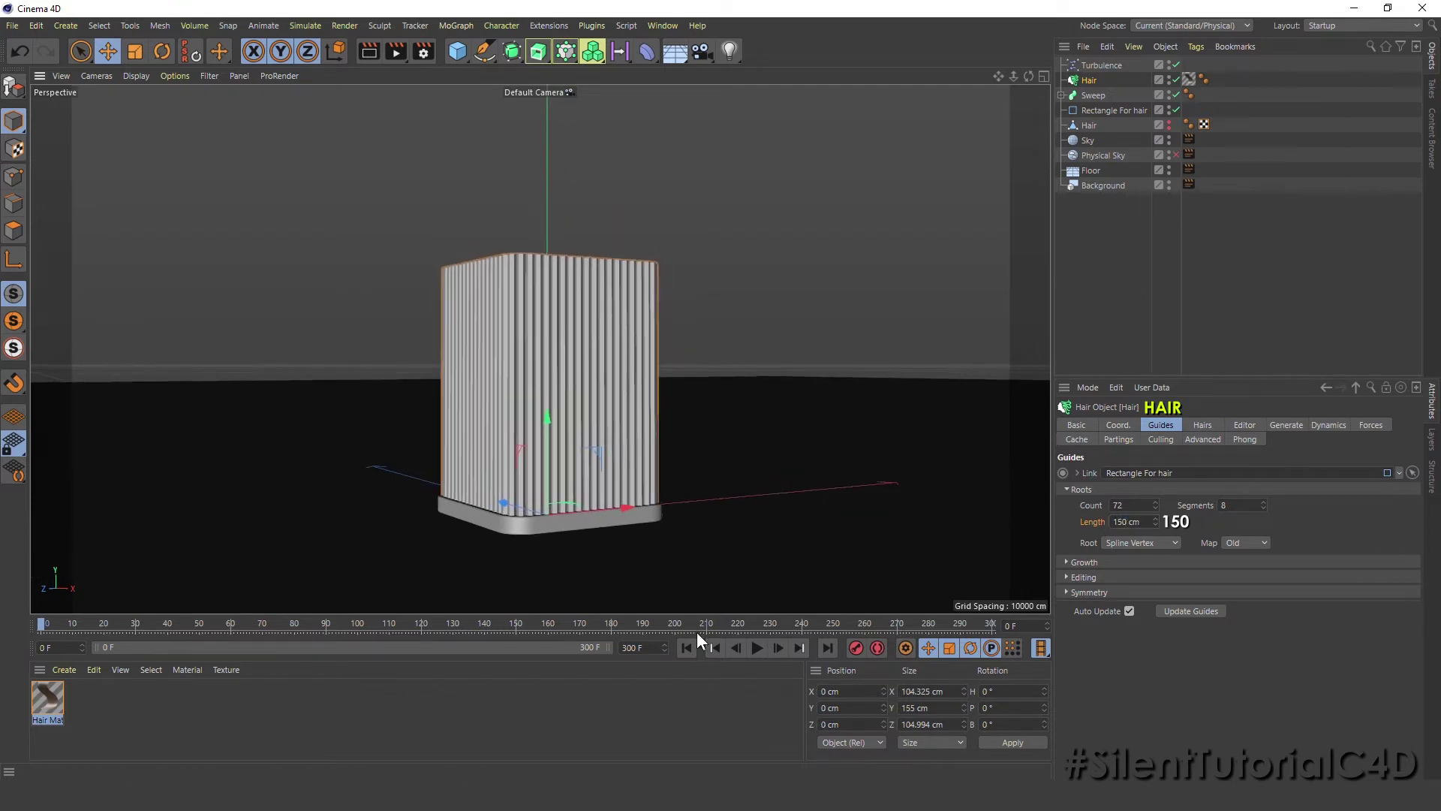
left_click(758, 647)
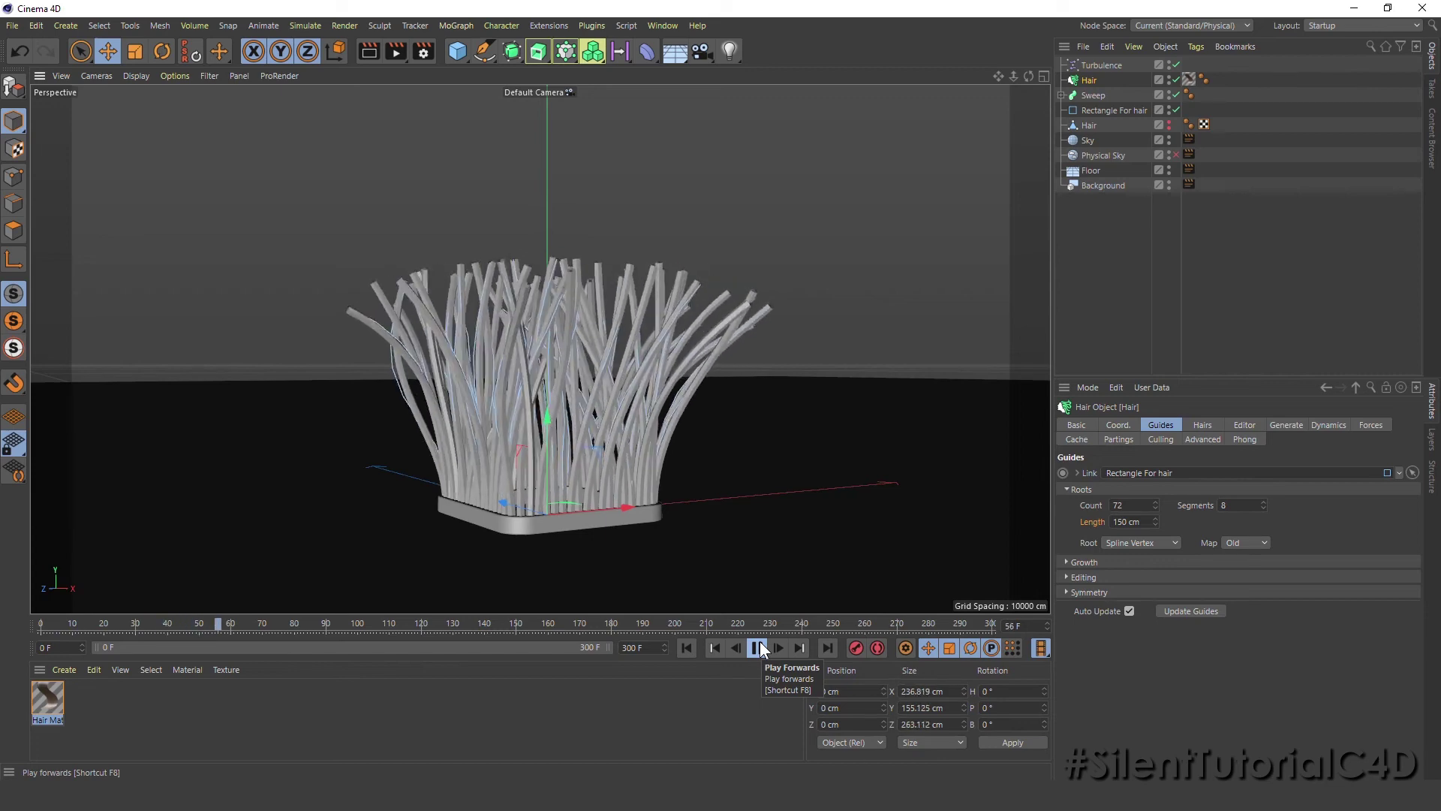
left_click(758, 648)
left_click(687, 648)
Step: Enable the Physical Sky
scroll(556, 485, "up", 5)
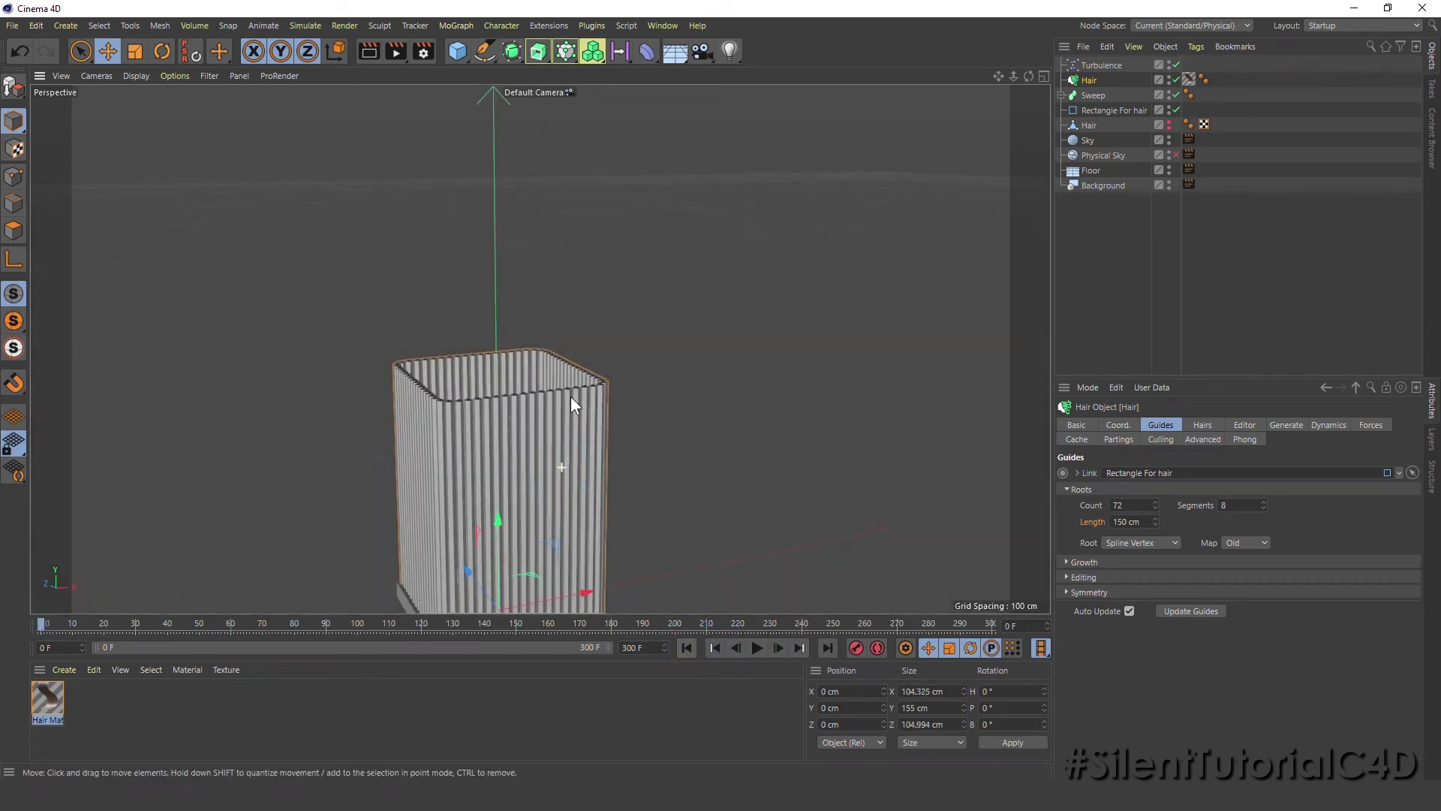
scroll(571, 397, "down", 1)
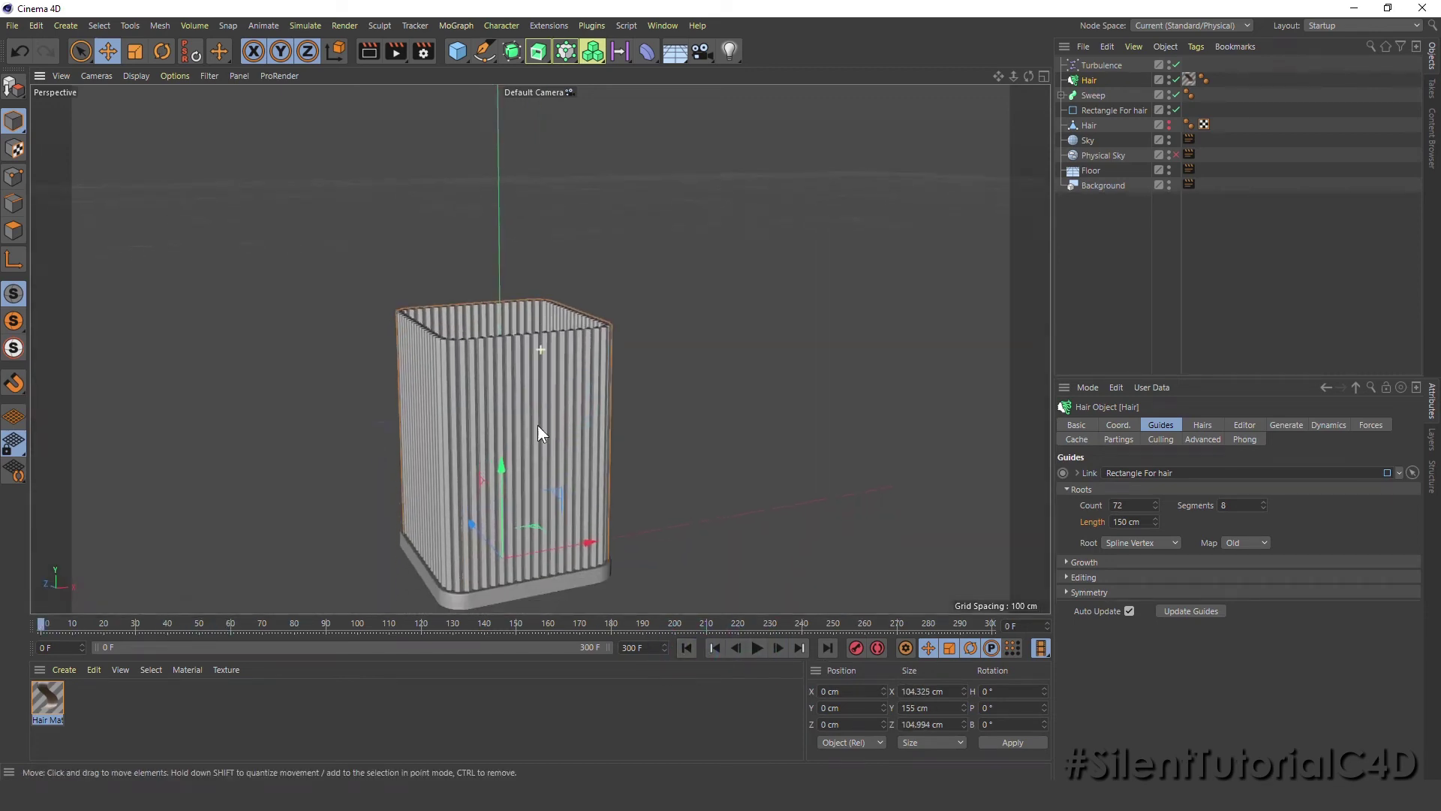
left_click(1176, 155)
mouse_move(593, 399)
left_mouse_down("alt")
mouse_move(602, 360)
mouse_move(540, 411)
left_mouse_up("alt")
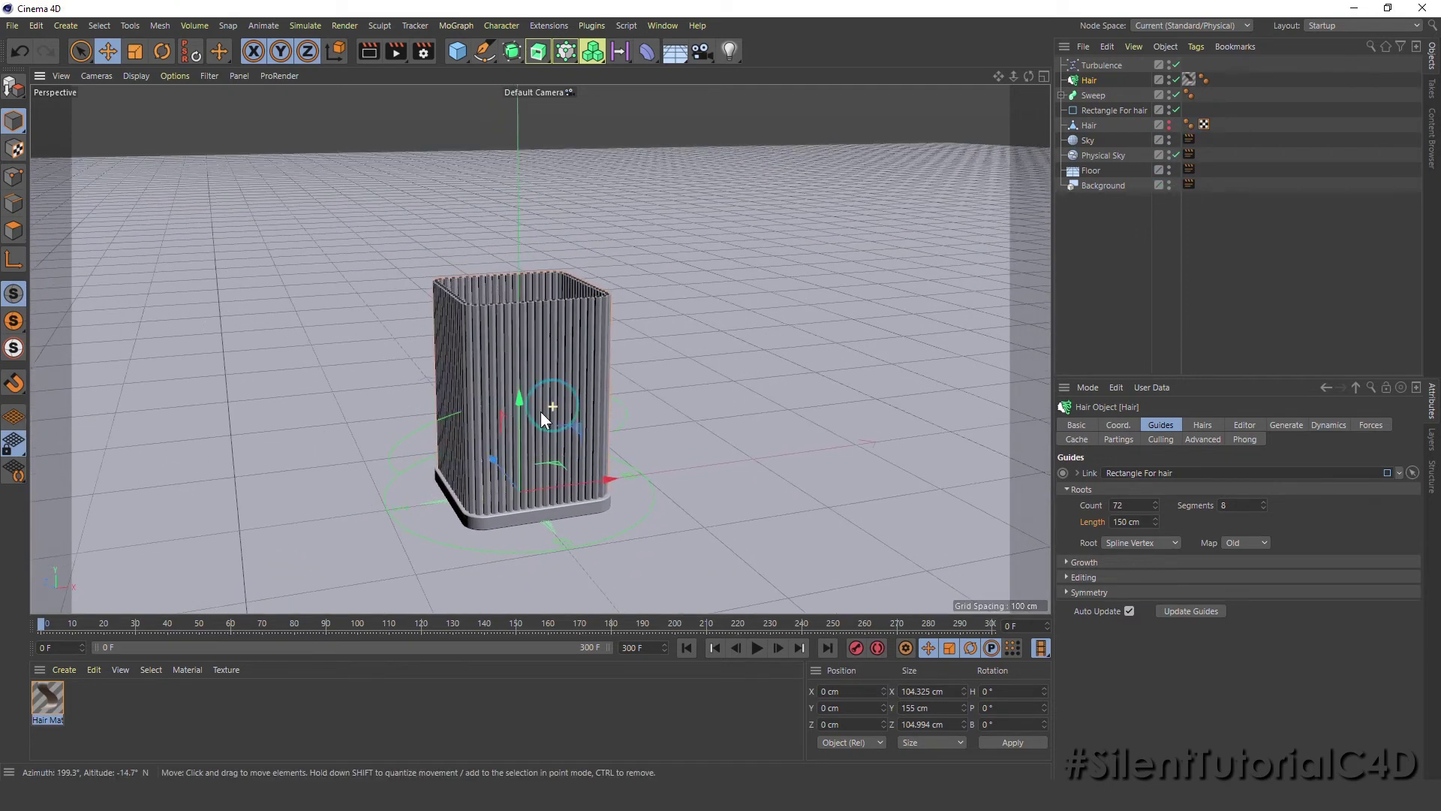
Step: Create a material named Floor, with Reflectance off and Hair BG.jpg as its Color texture
middle_click_drag(540, 411, 579, 390, "alt")
double_click(92, 708)
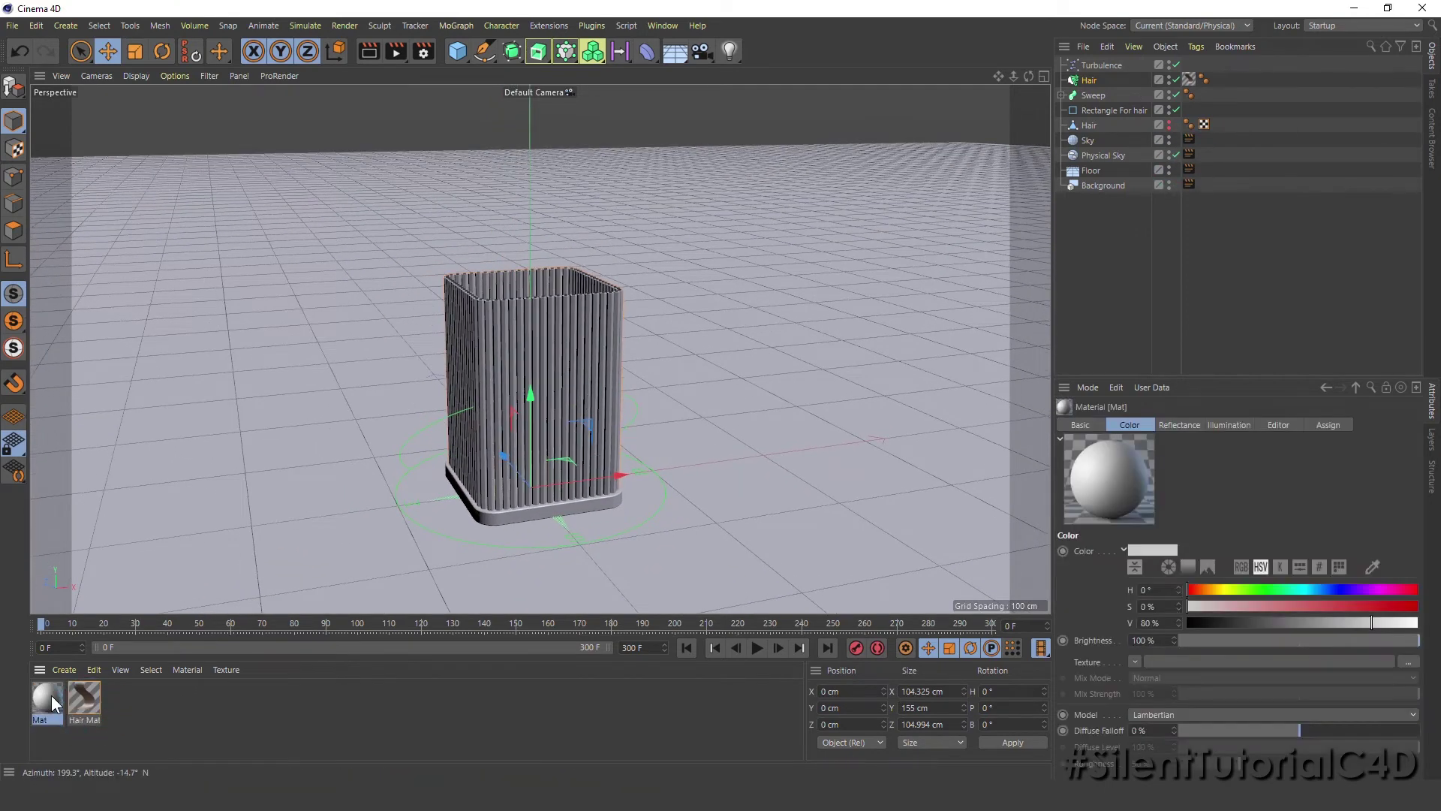
double_click(49, 694)
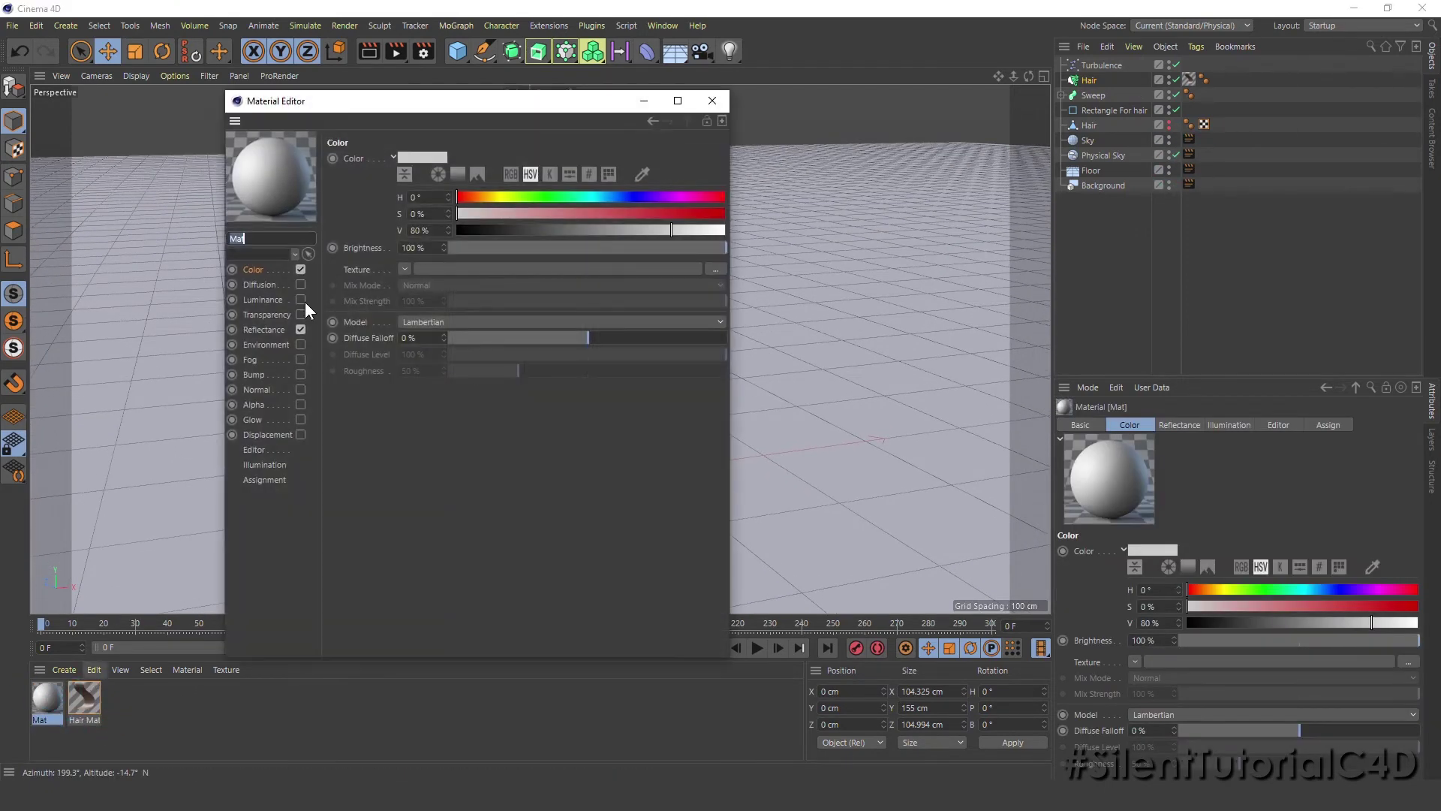
left_click(416, 197)
left_click(254, 270)
left_click(265, 329)
left_click(269, 269)
left_click(259, 234)
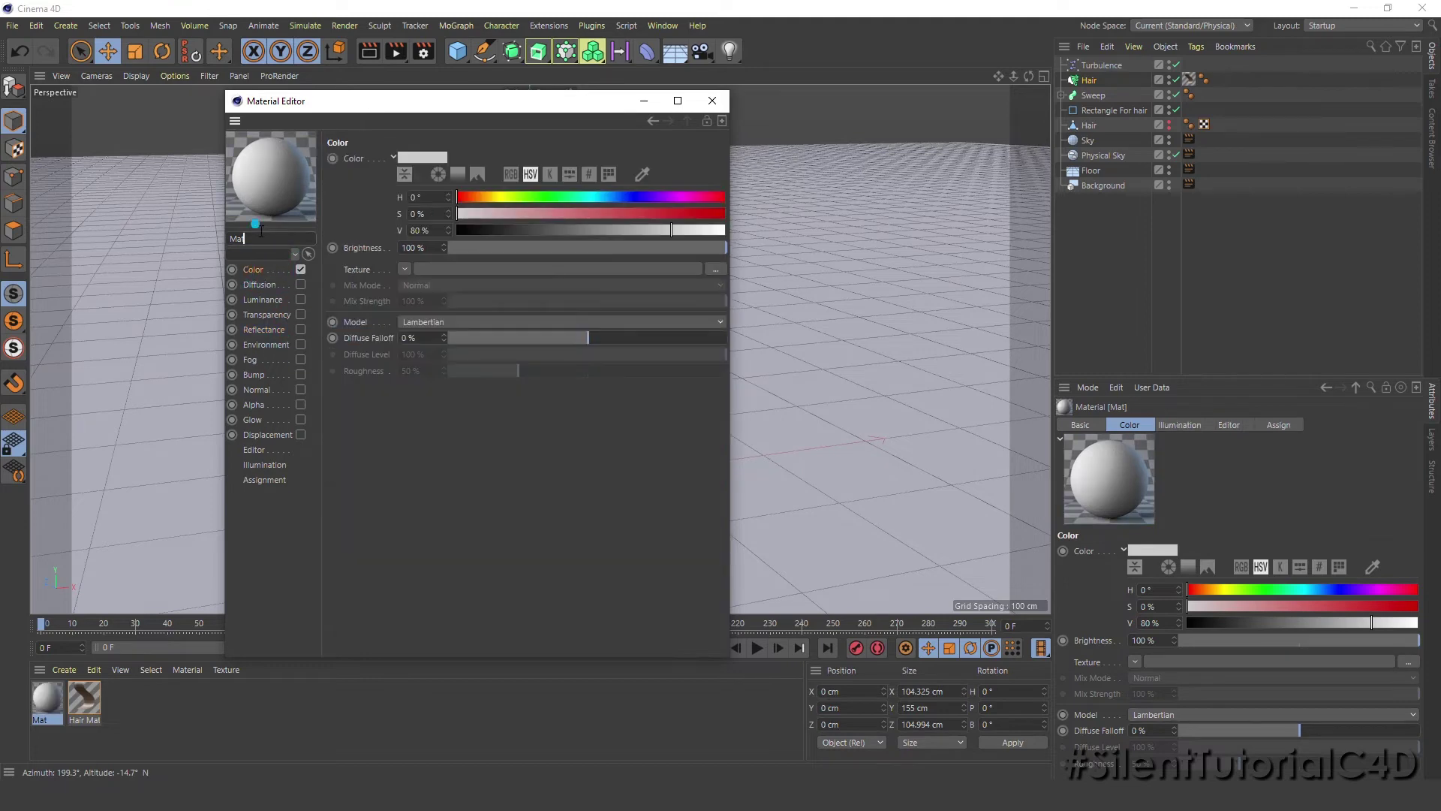
key("BackSpace")
key("BackSpace")
key("BackSpace")
type("Floor")
key("Return")
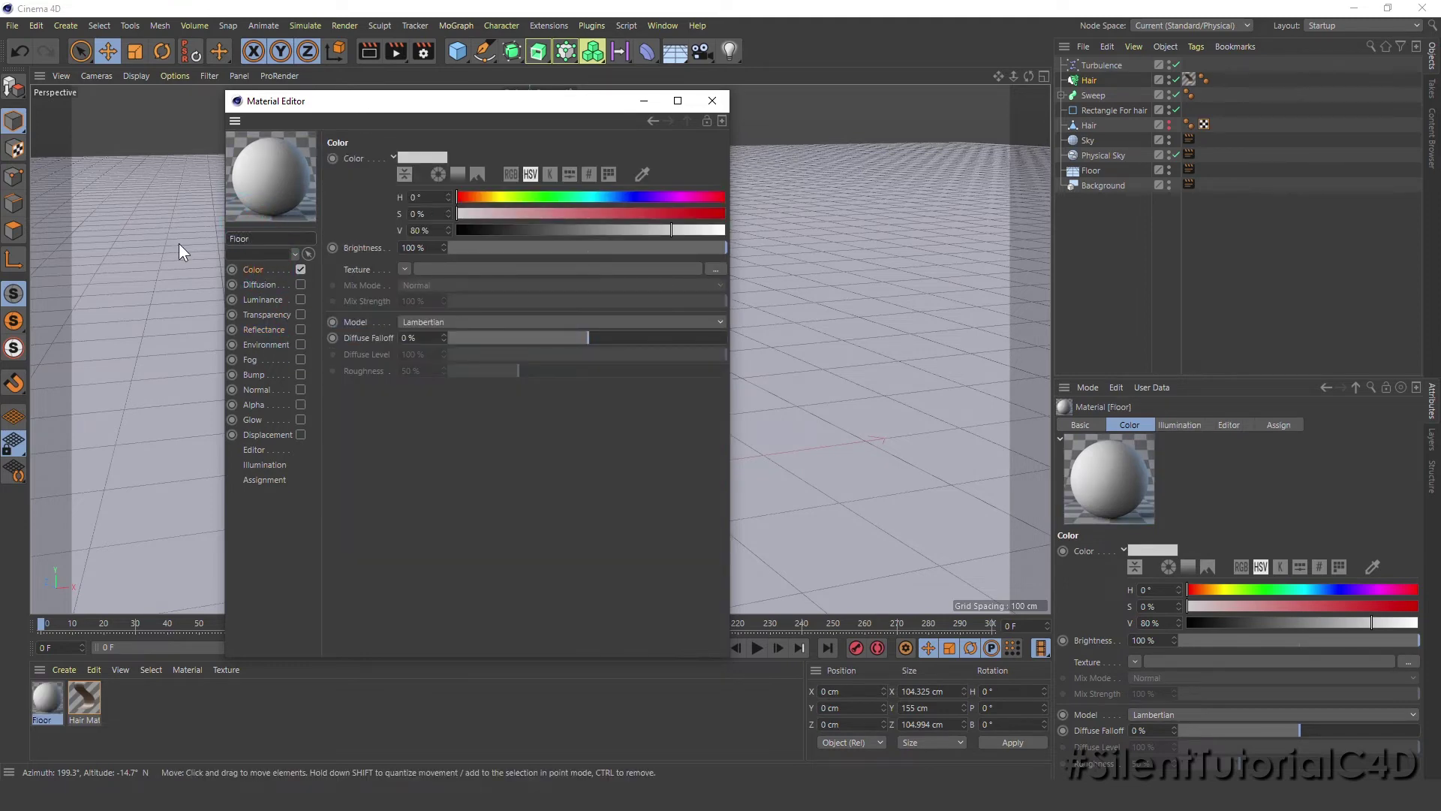
left_click(488, 269)
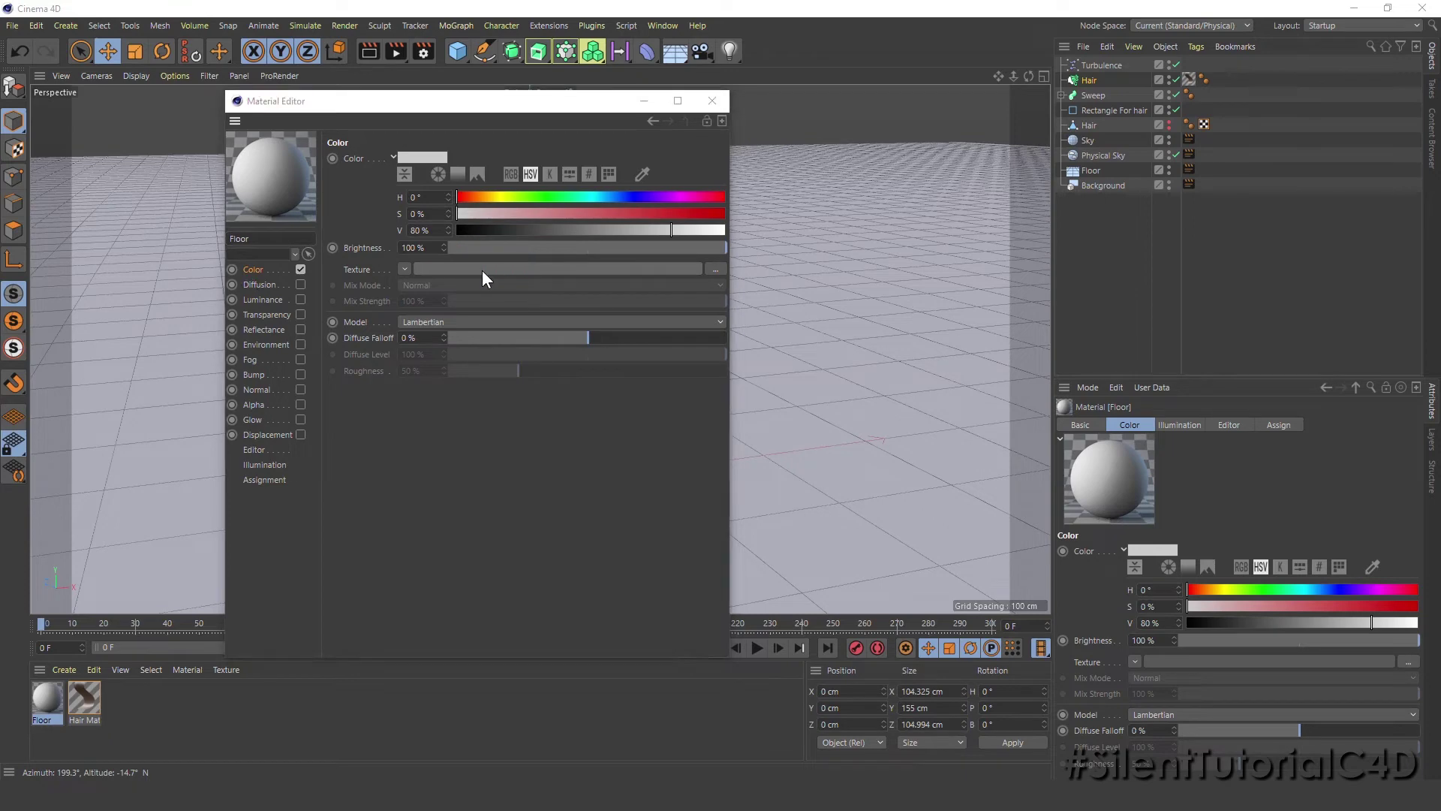
left_click(713, 100)
Step: Copy Floor as a SKY material with the photo in Luminance only, then add a blank material
left_click_drag(43, 707, 169, 705, "ctrl")
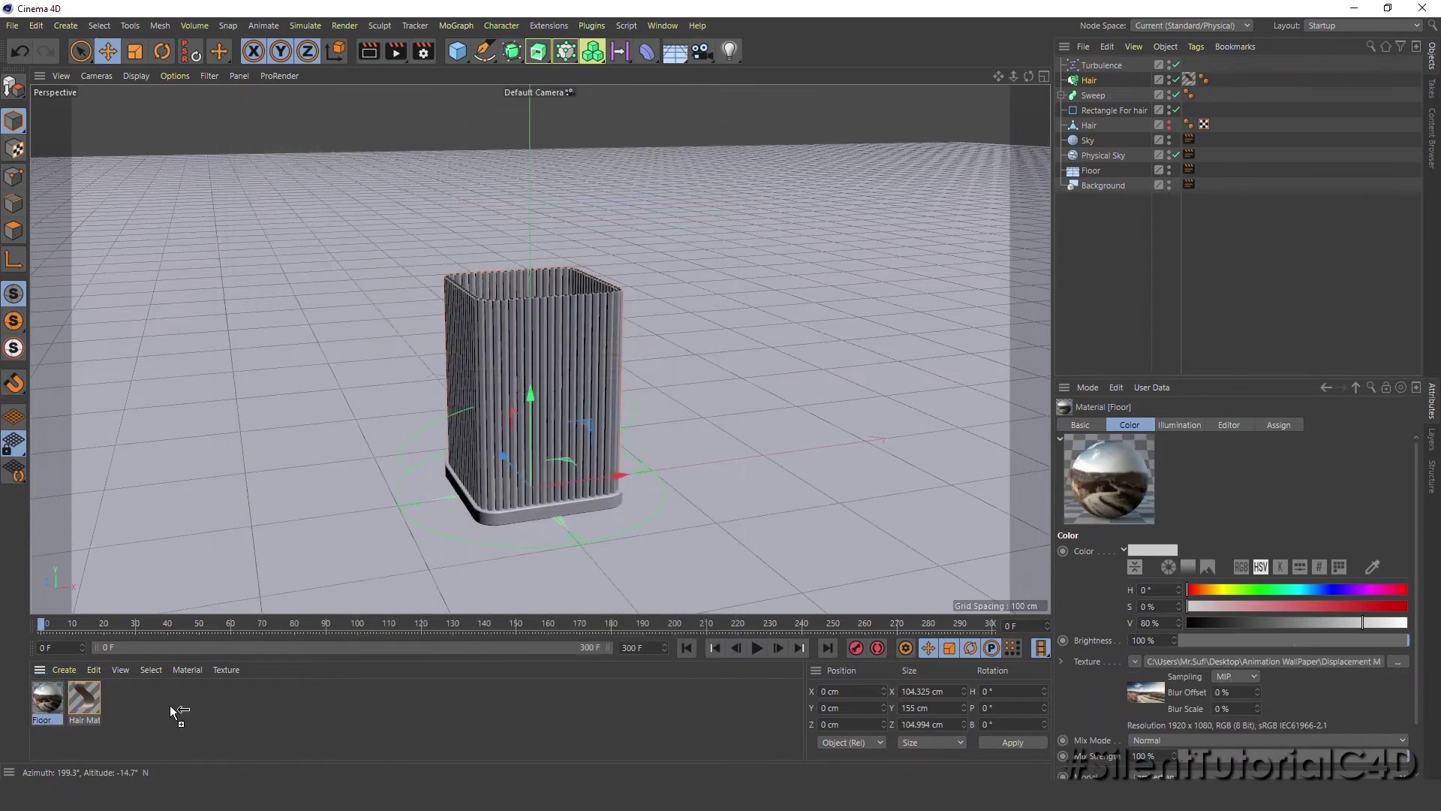
double_click(120, 698)
type("S")
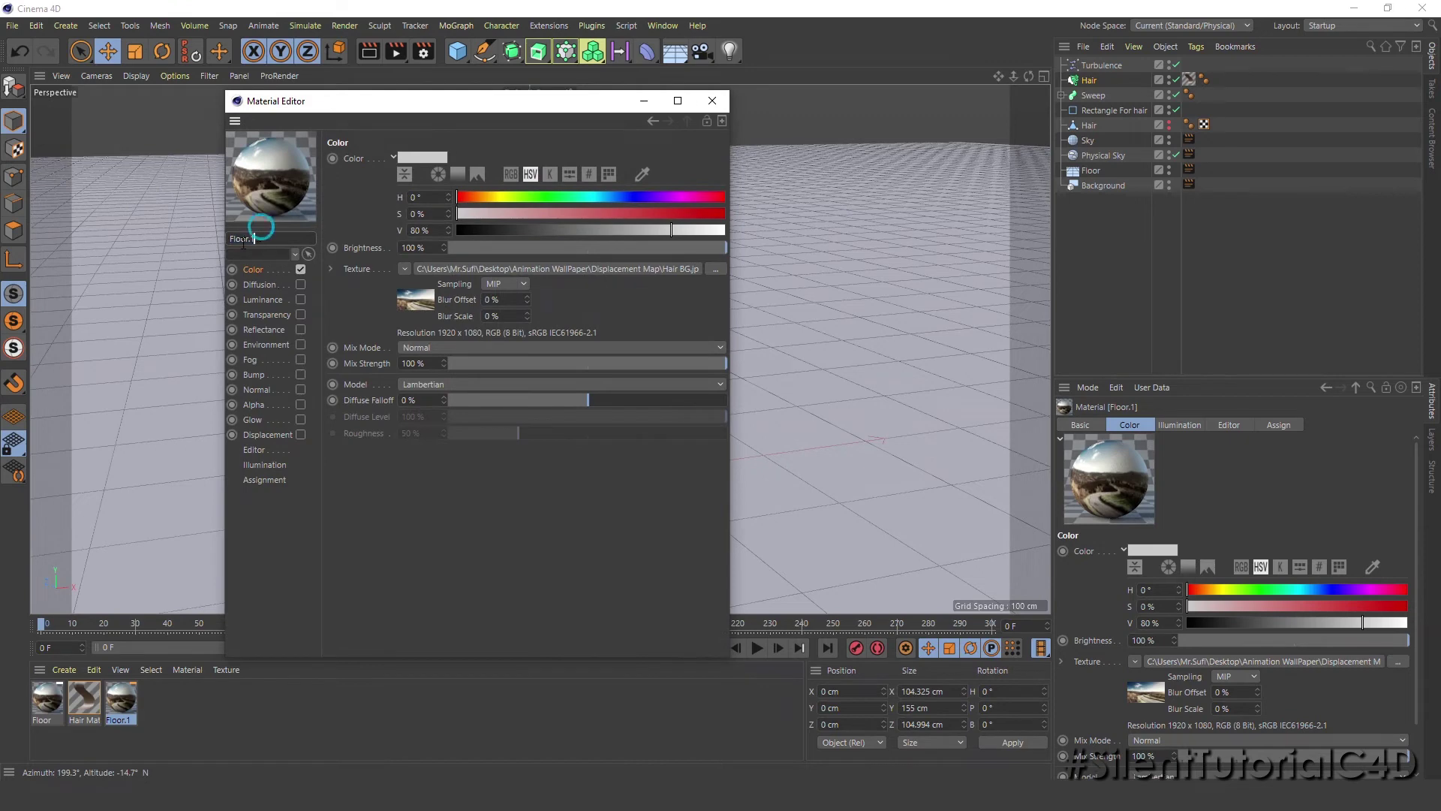
type("kY")
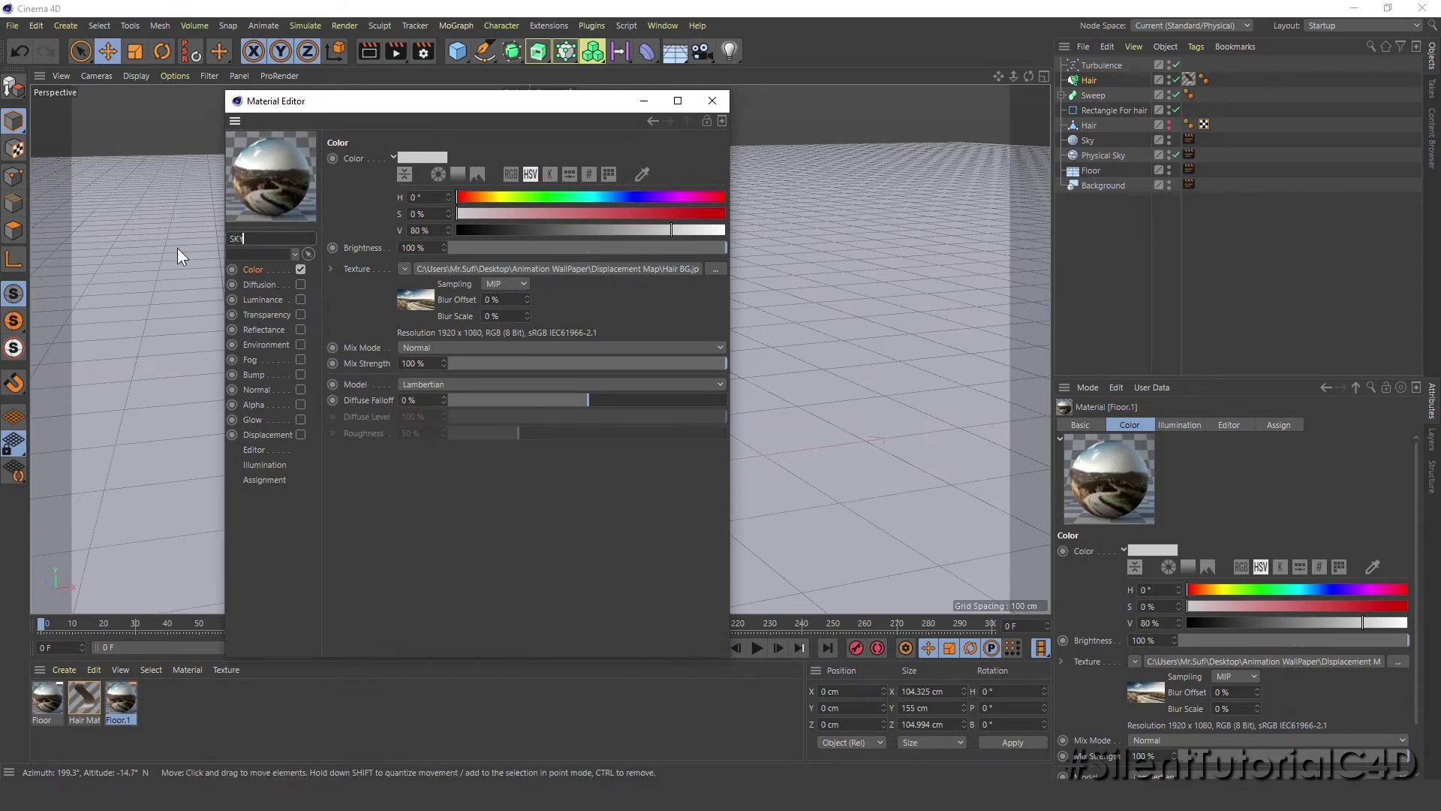
key("Return")
left_click_drag(400, 299, 405, 280)
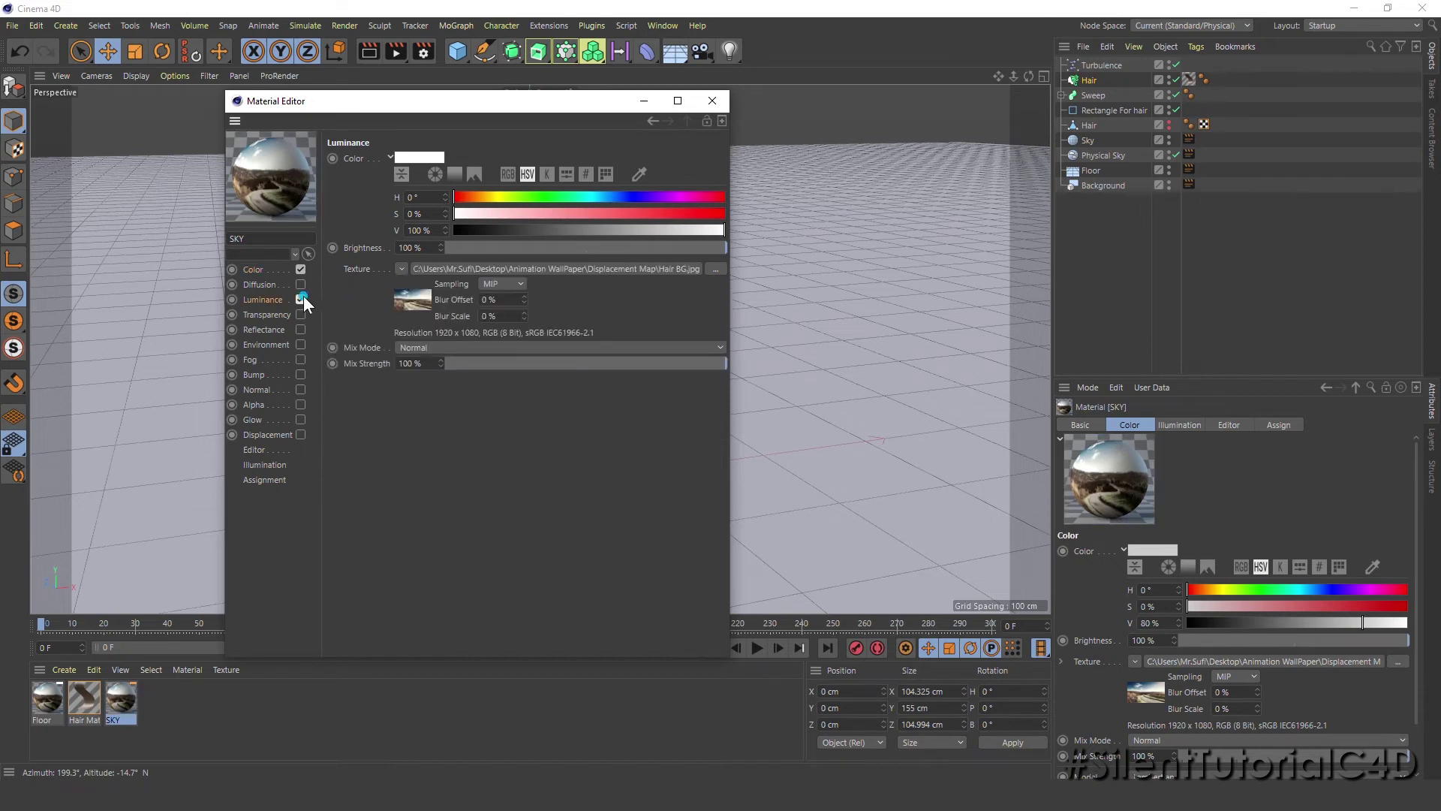
left_click(301, 299)
left_click(300, 269)
left_click(721, 92)
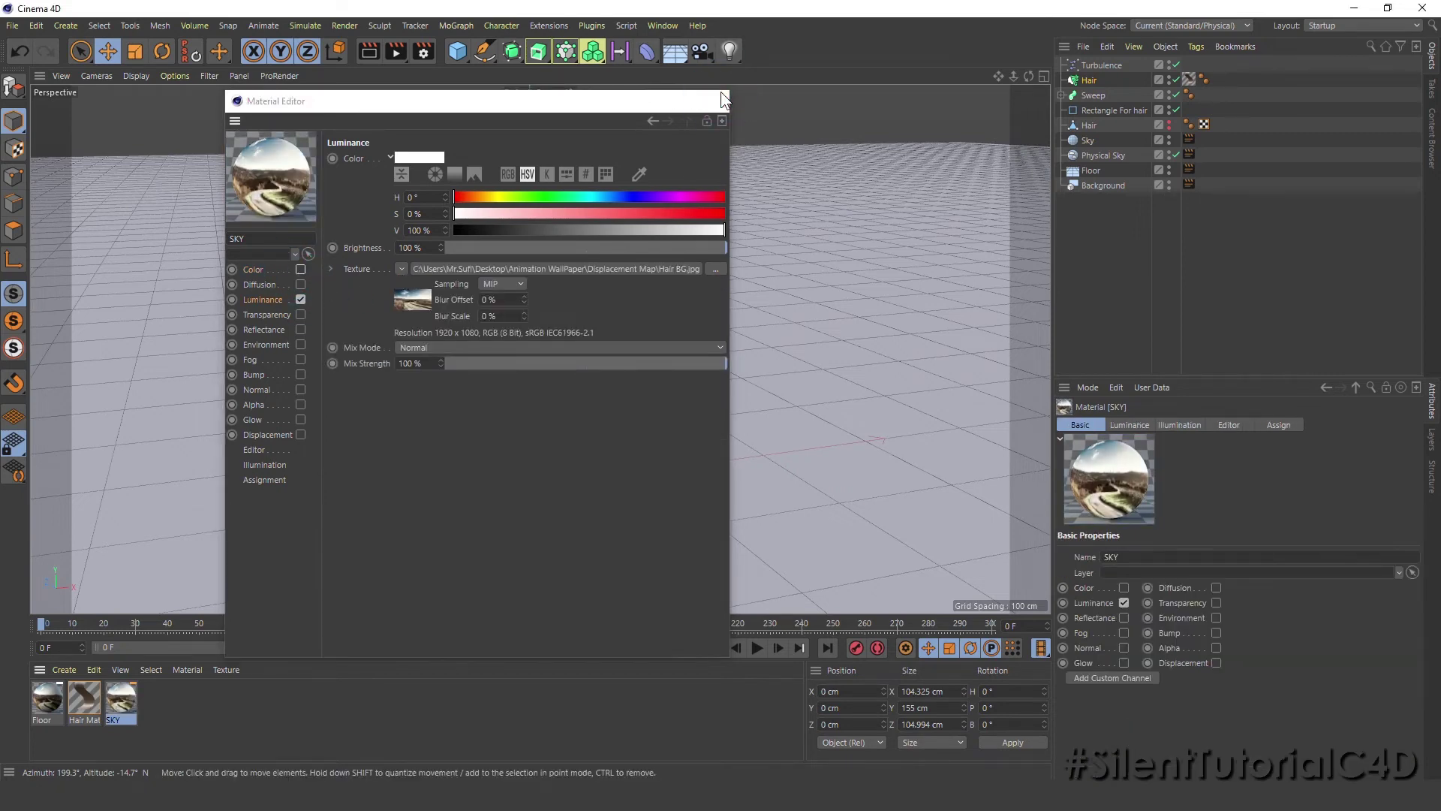
double_click(252, 694)
Step: Name the new material Hair and give its Color a Variation shader
double_click(48, 702)
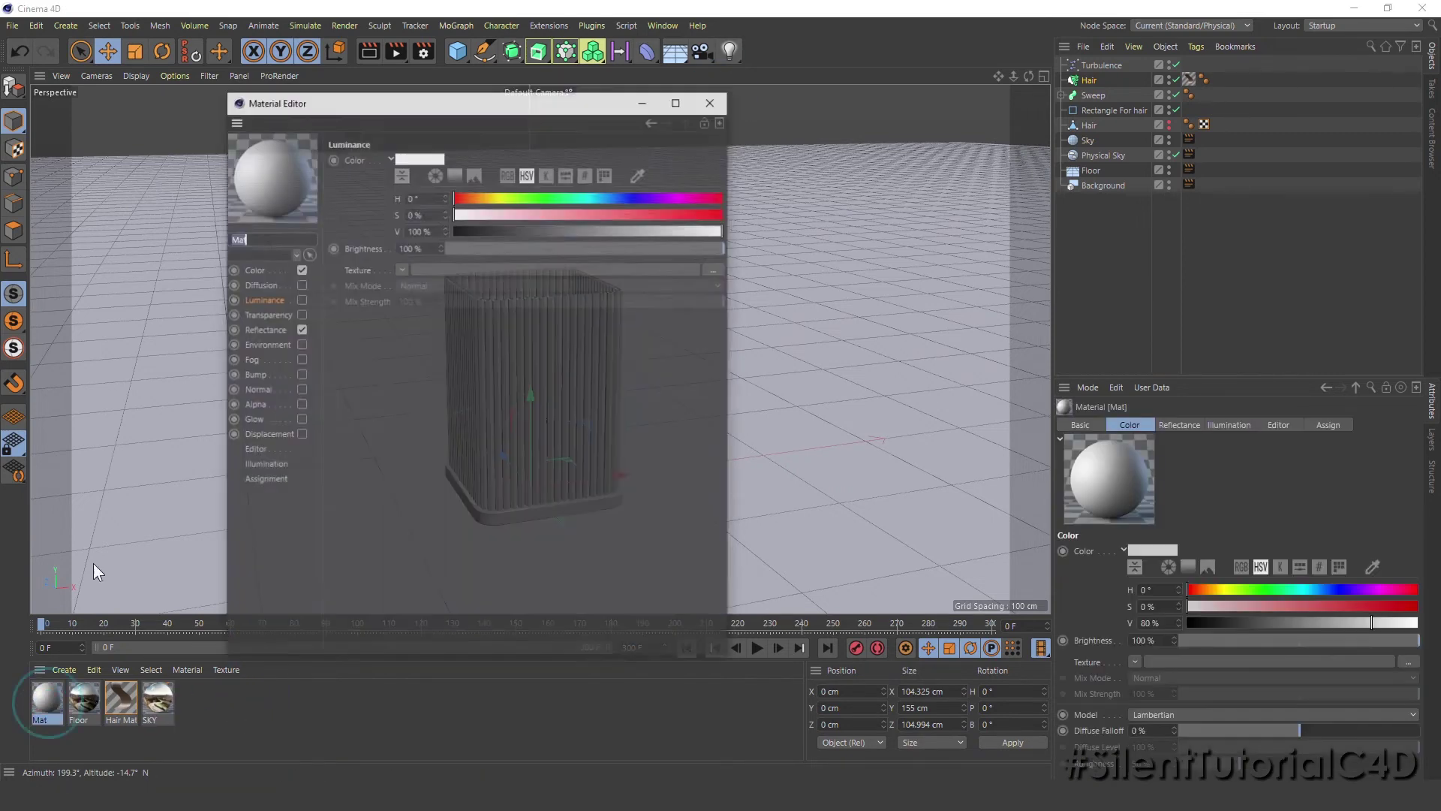
left_click(255, 238)
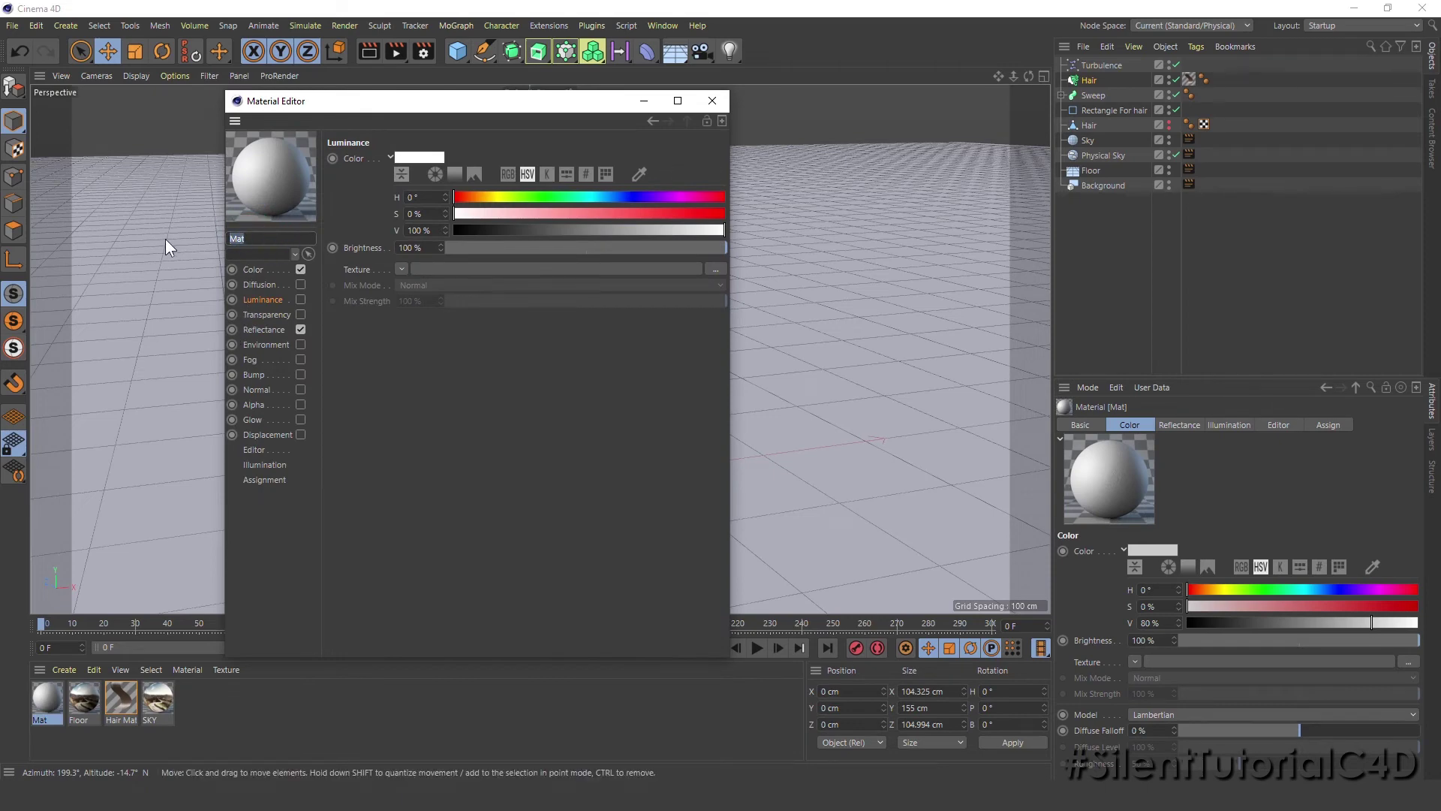
type("Hair")
key("Return")
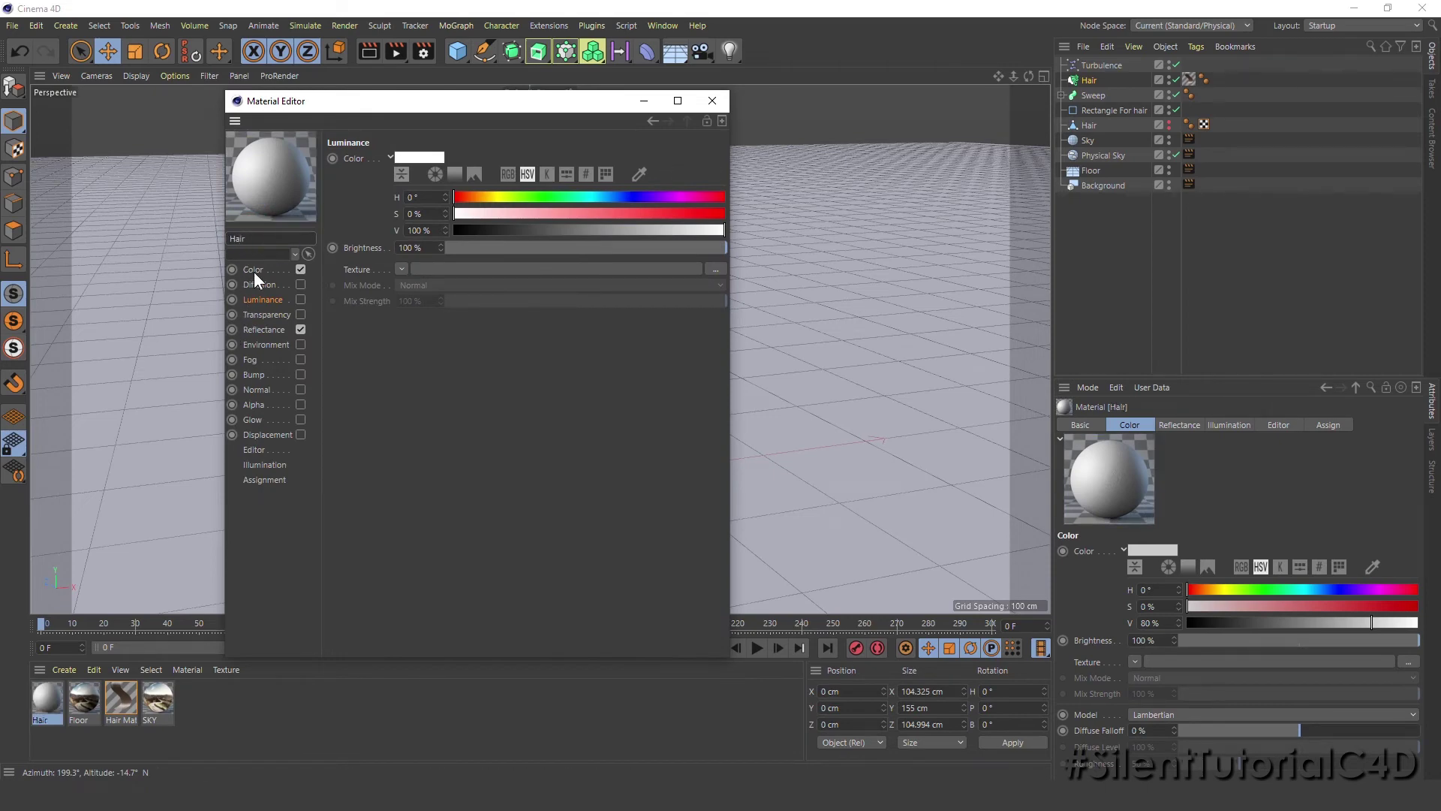
left_click(259, 268)
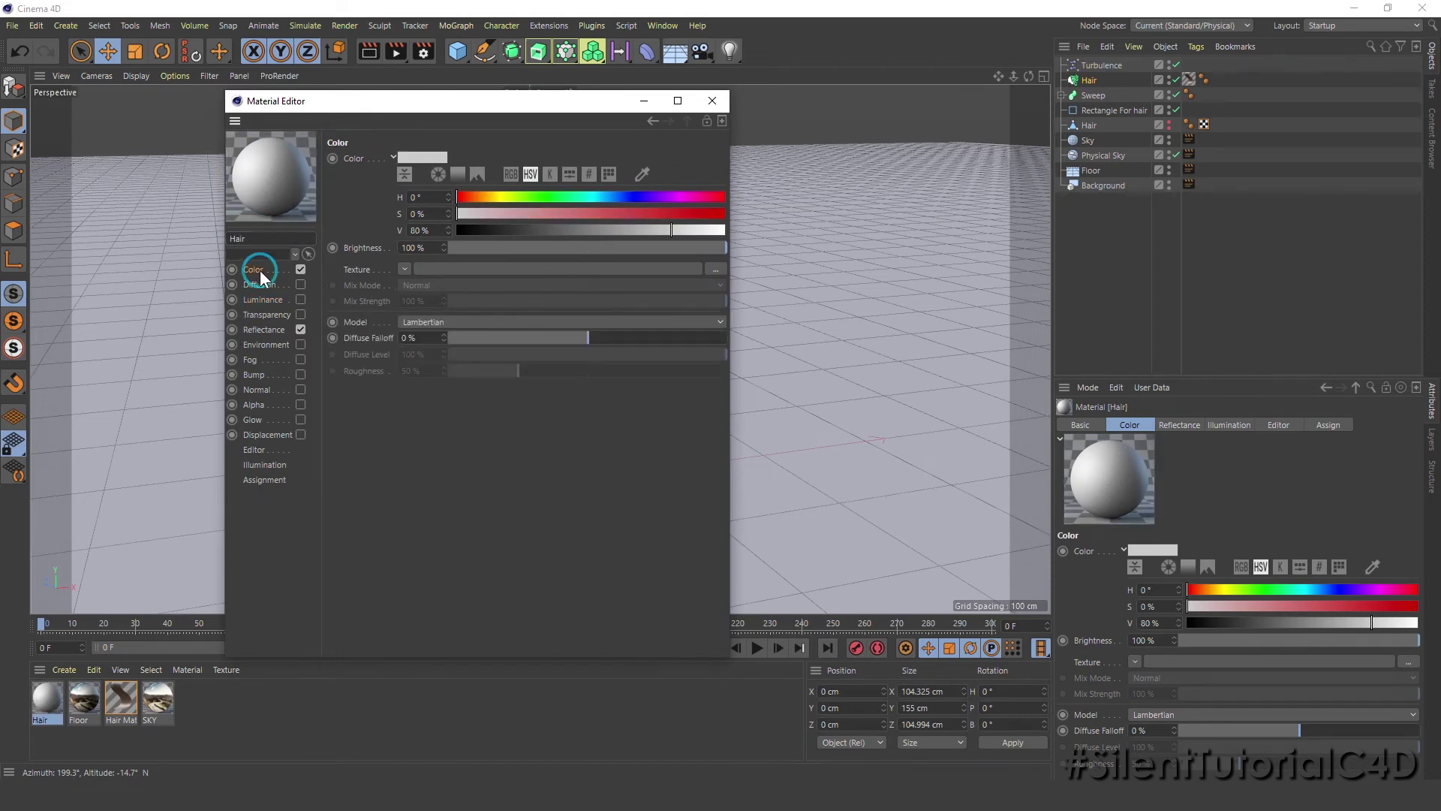
left_click(404, 268)
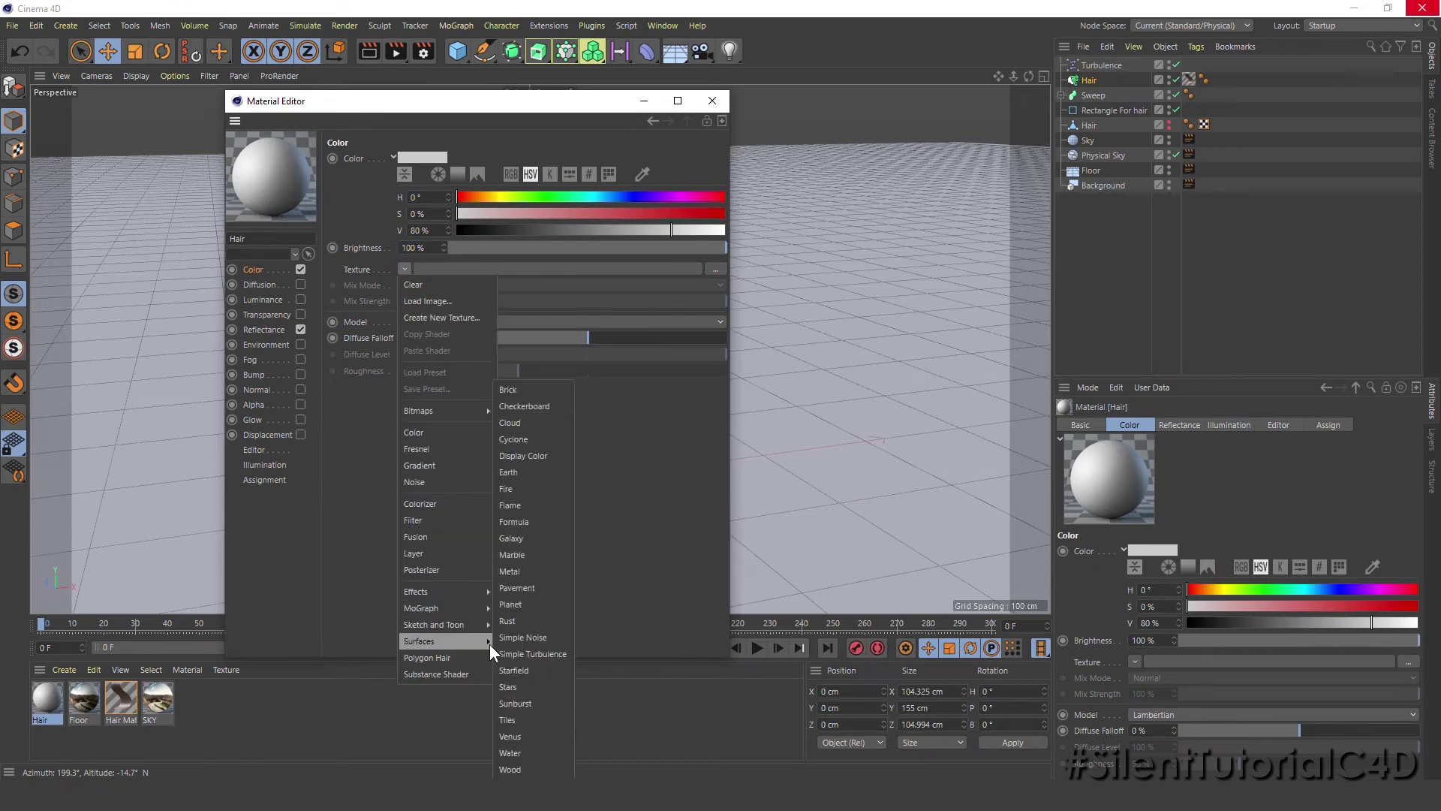
mouse_move(416, 591)
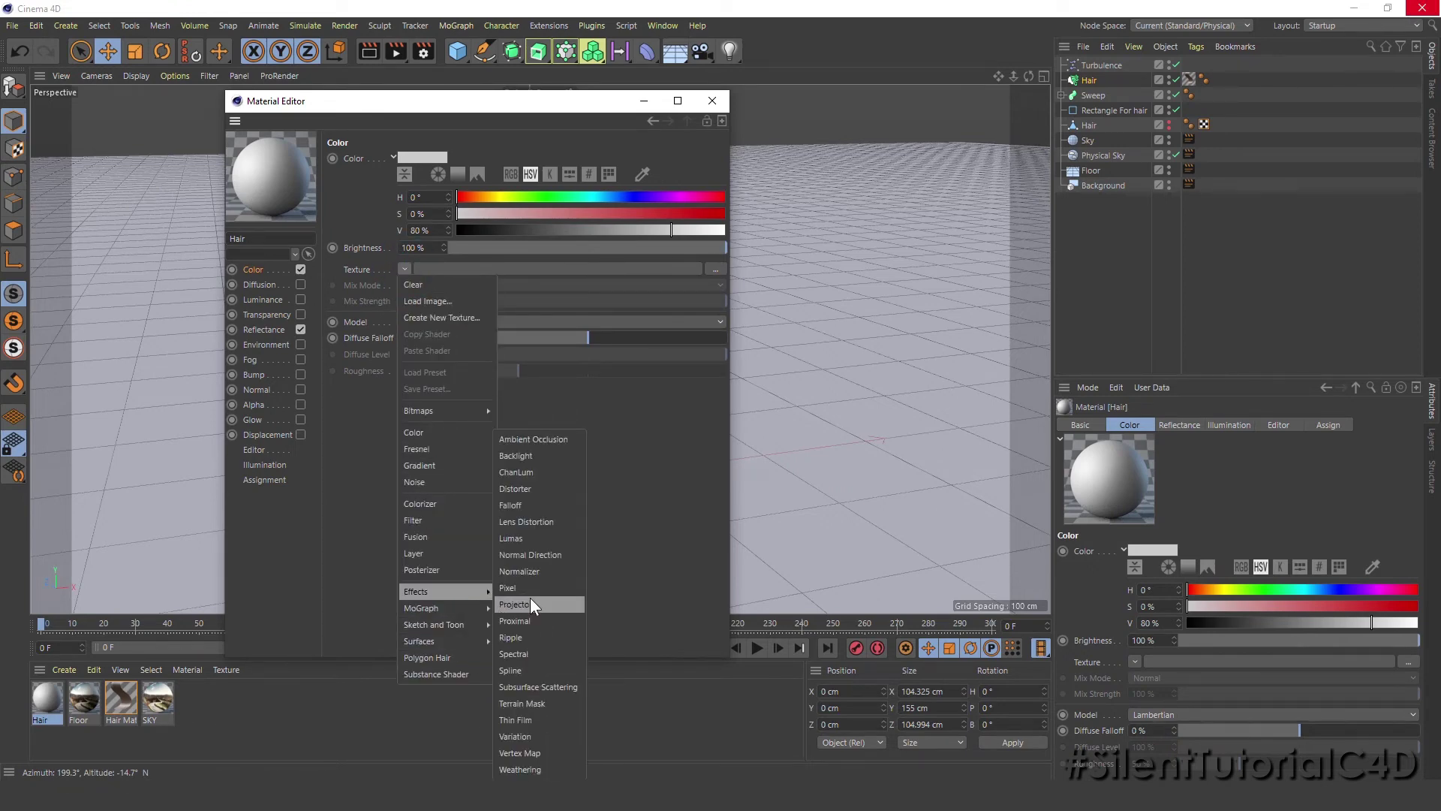
left_click(536, 734)
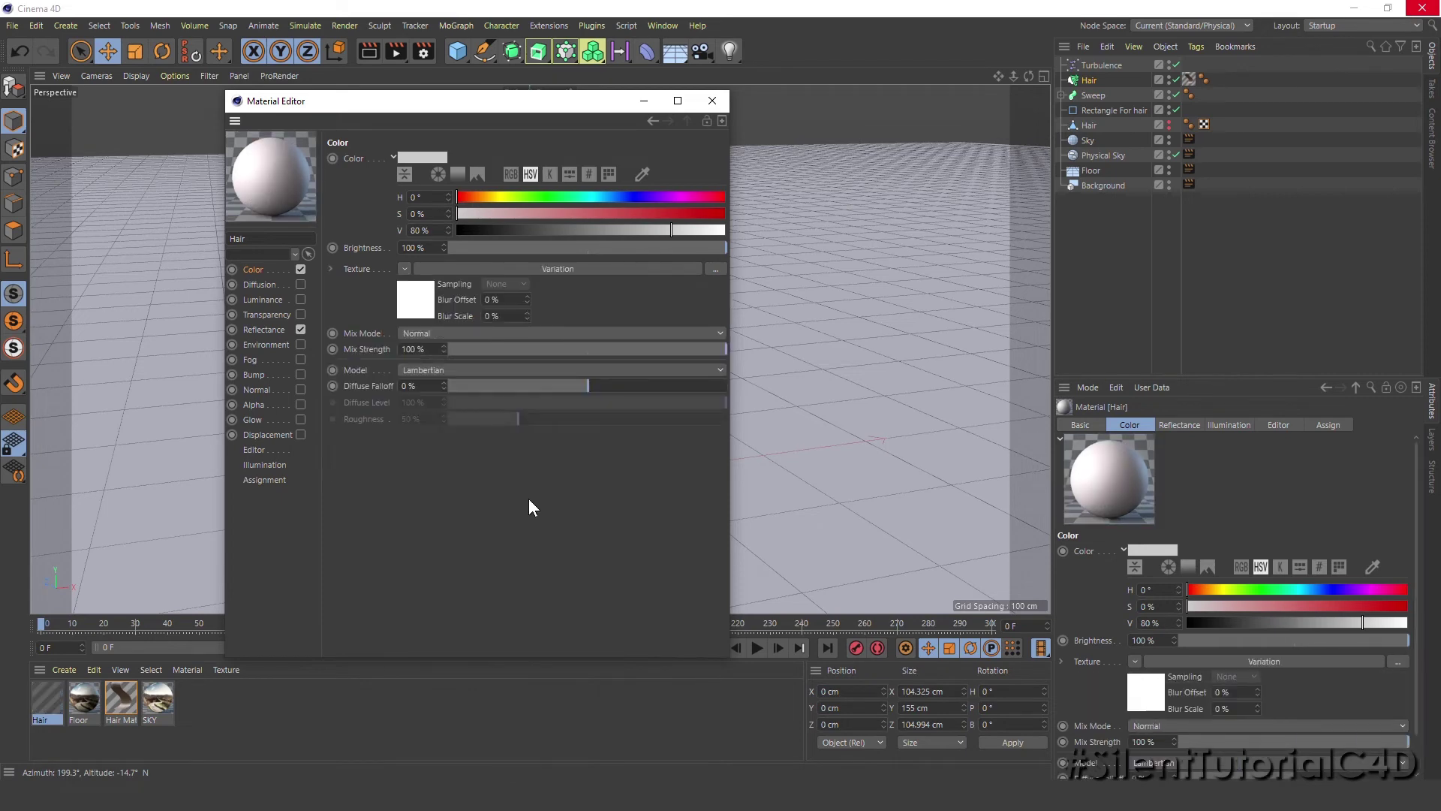
left_click(414, 290)
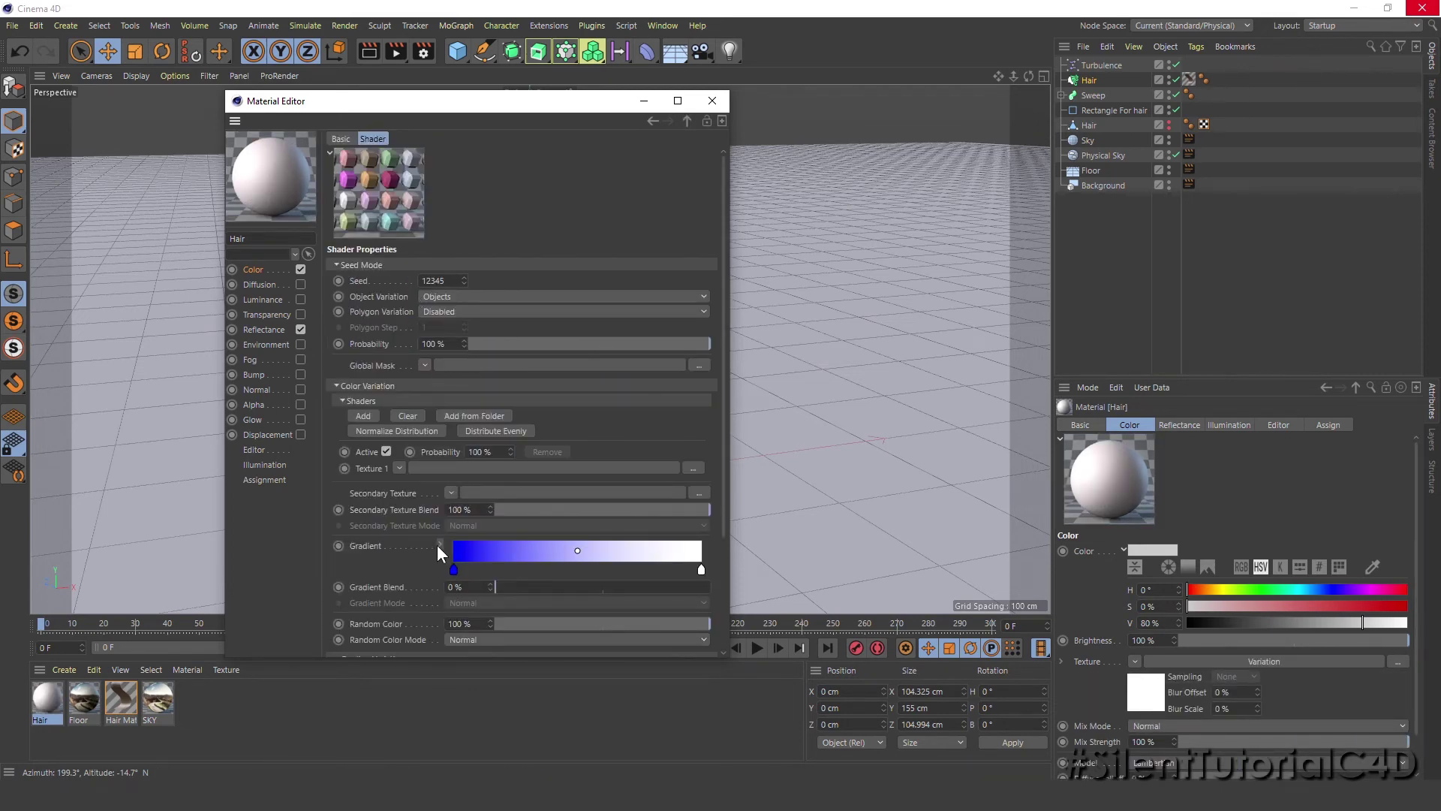
Step: Set the Variation to 100% gradient blend, Replace mode, 0% random color, and rainbow preset
left_click_drag(507, 587, 763, 587)
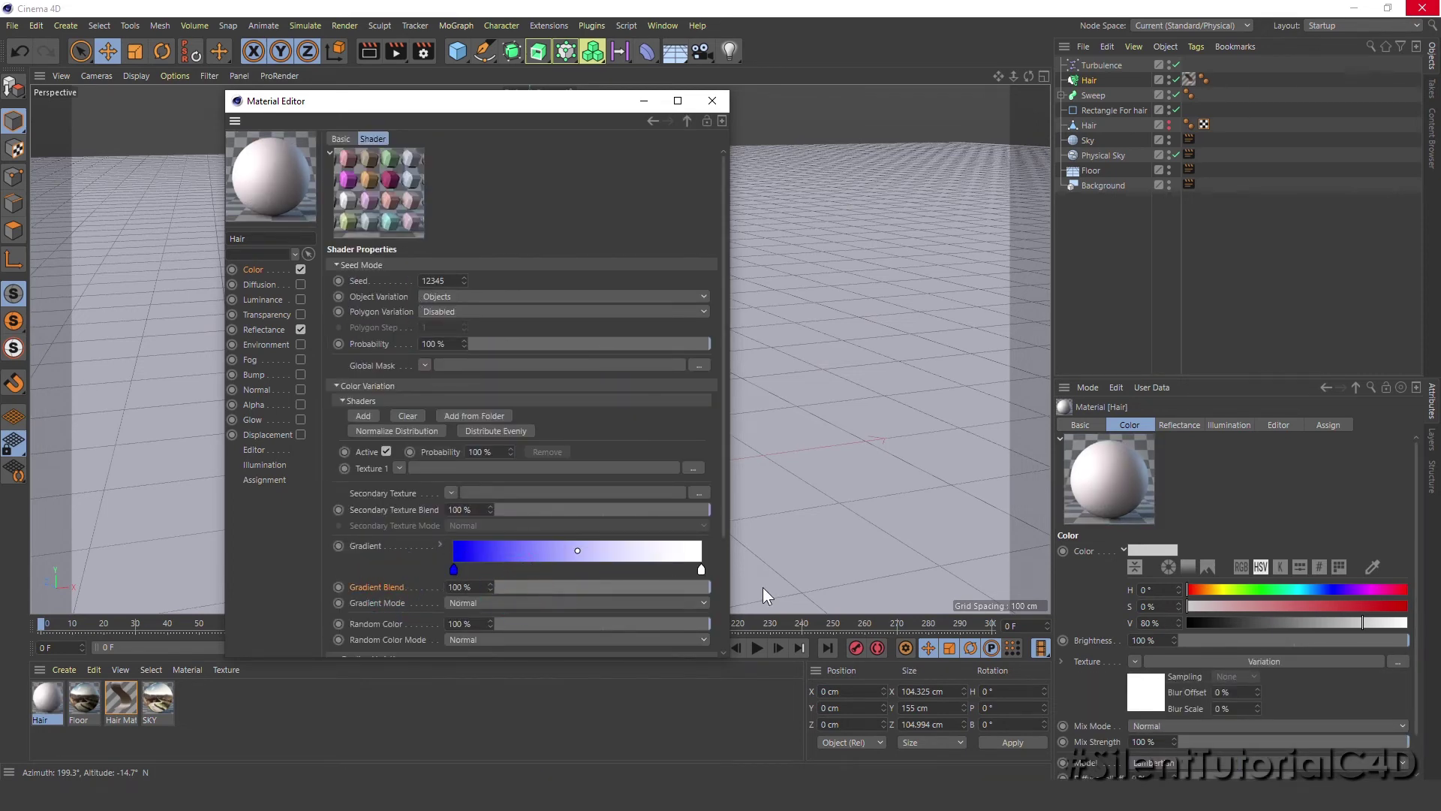
left_click(471, 604)
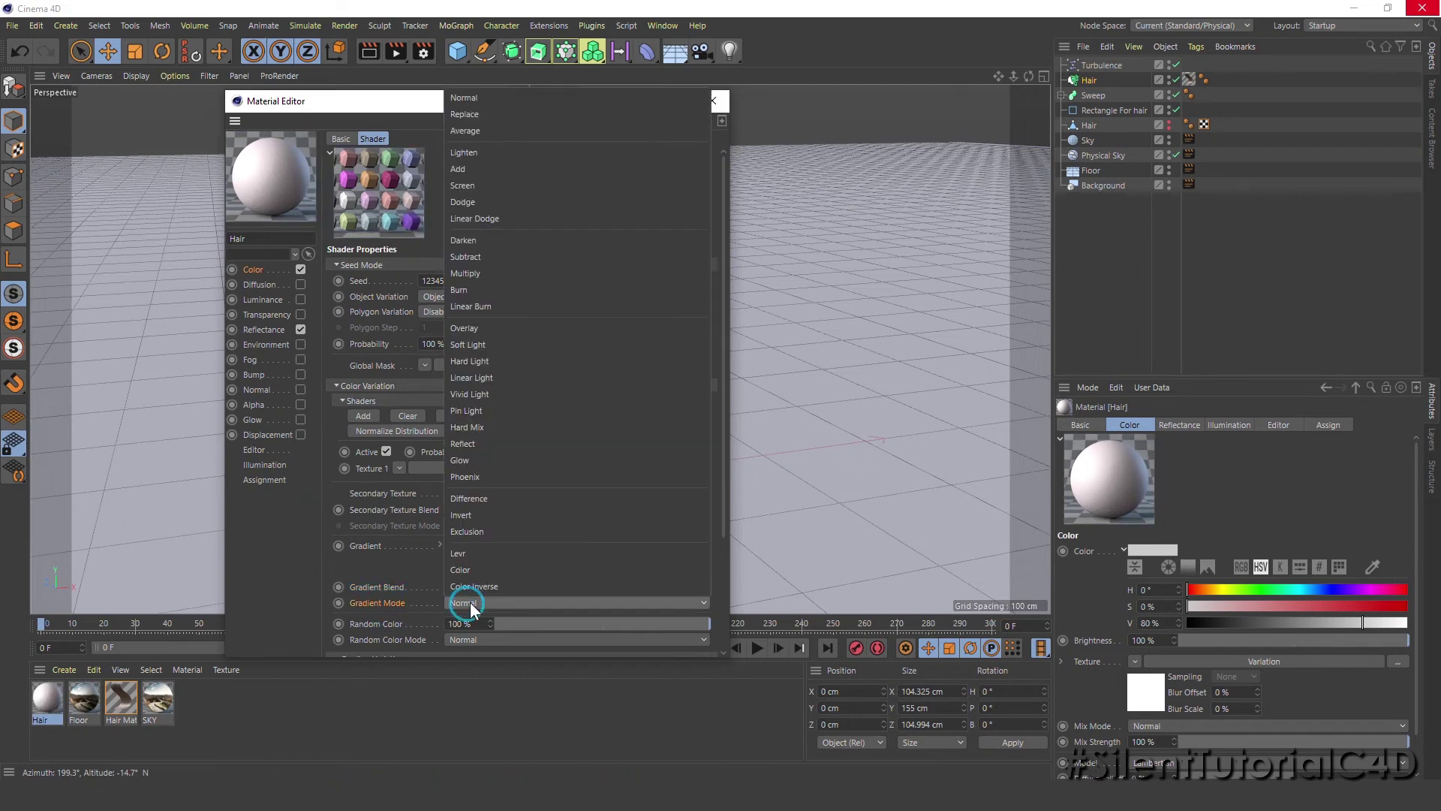
left_click(471, 116)
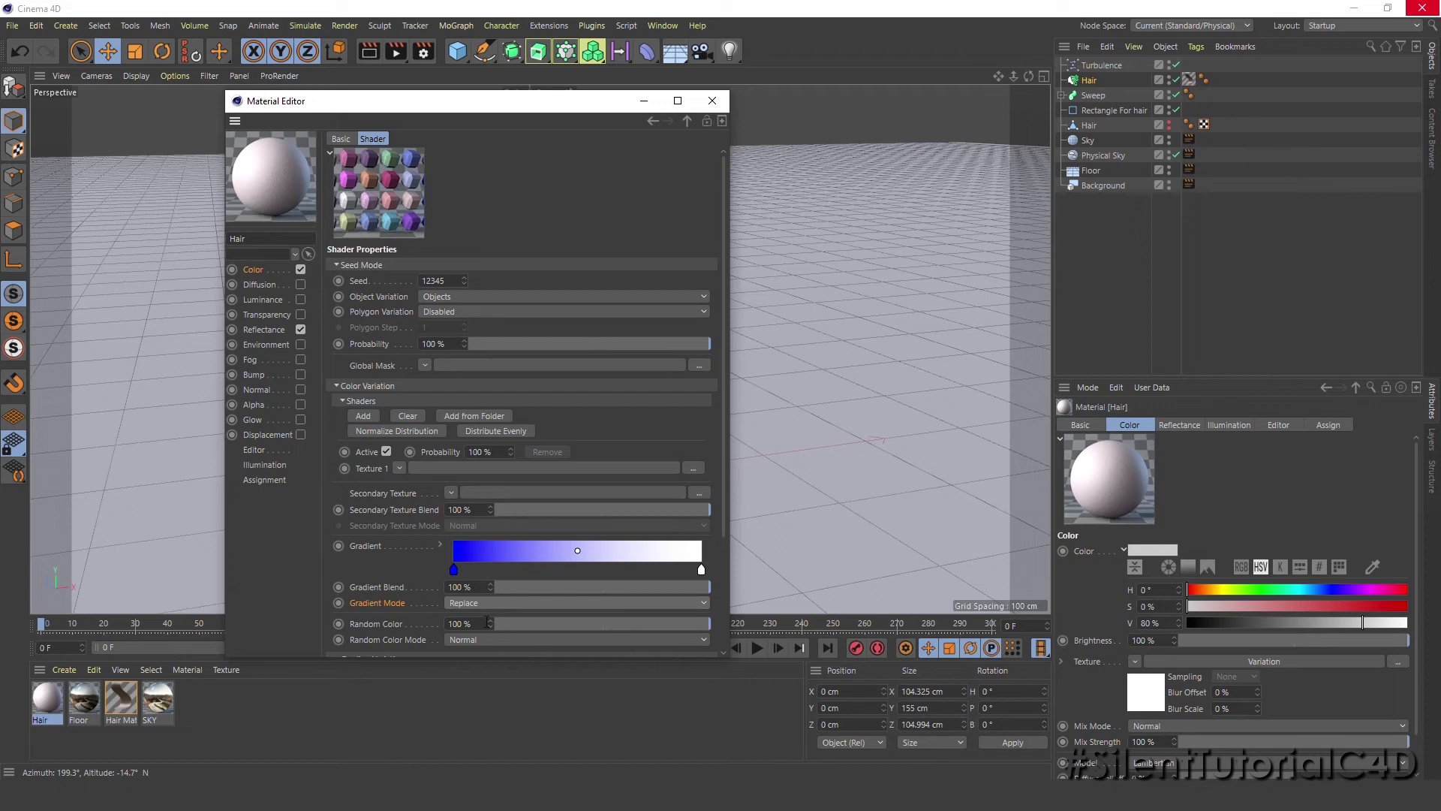
left_click_drag(499, 621, 466, 625)
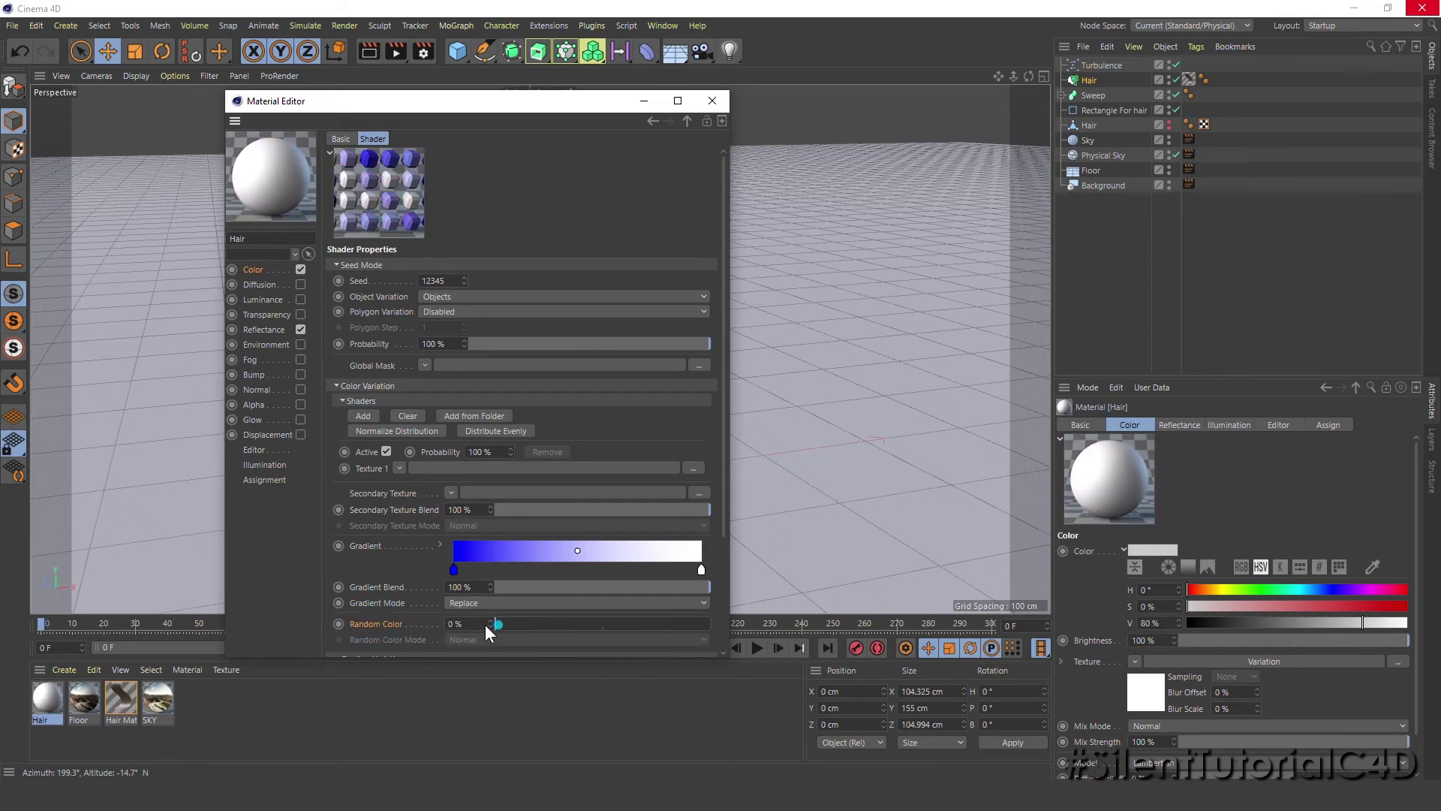
left_click(437, 542)
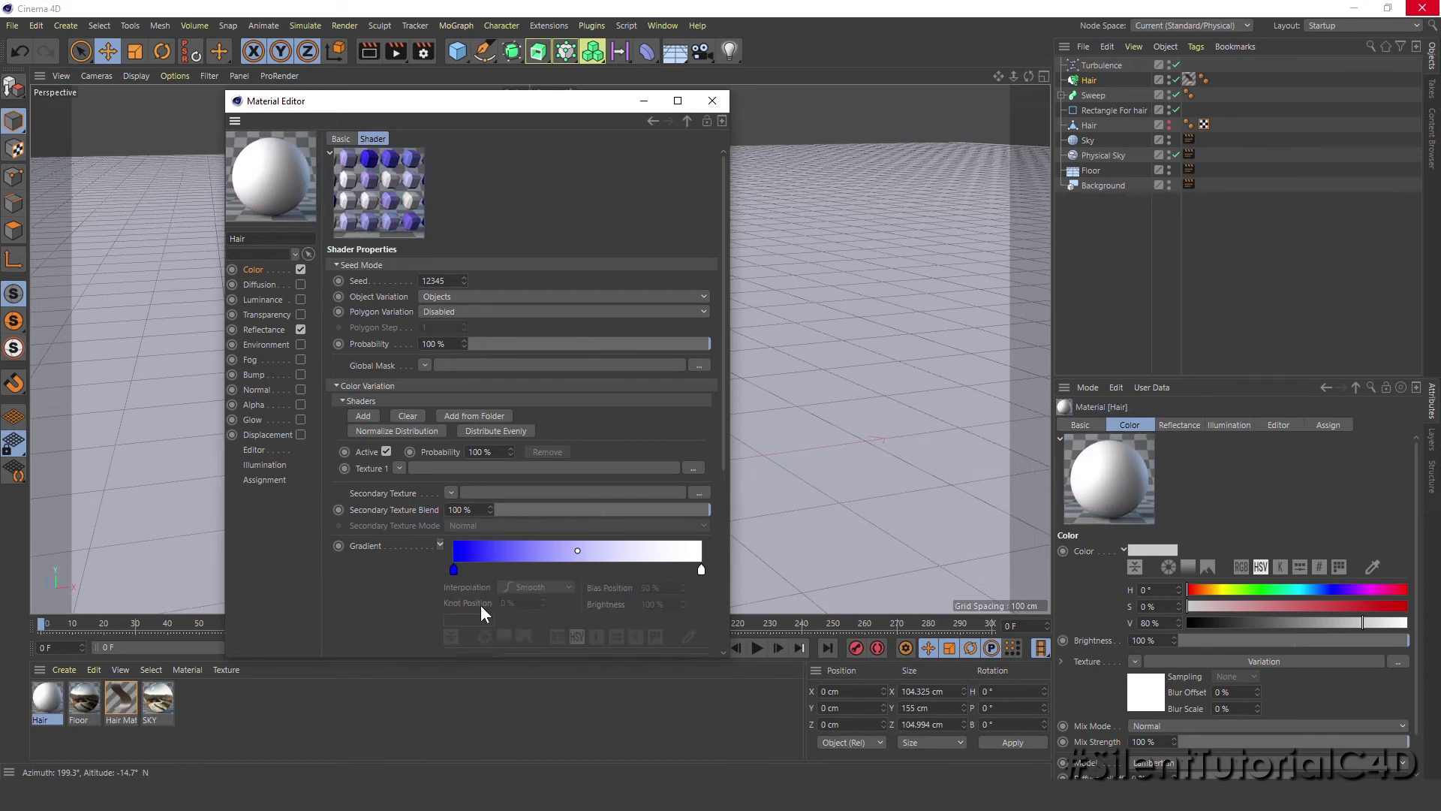
scroll(437, 598, "down", 3)
left_click(478, 620)
left_click(362, 485)
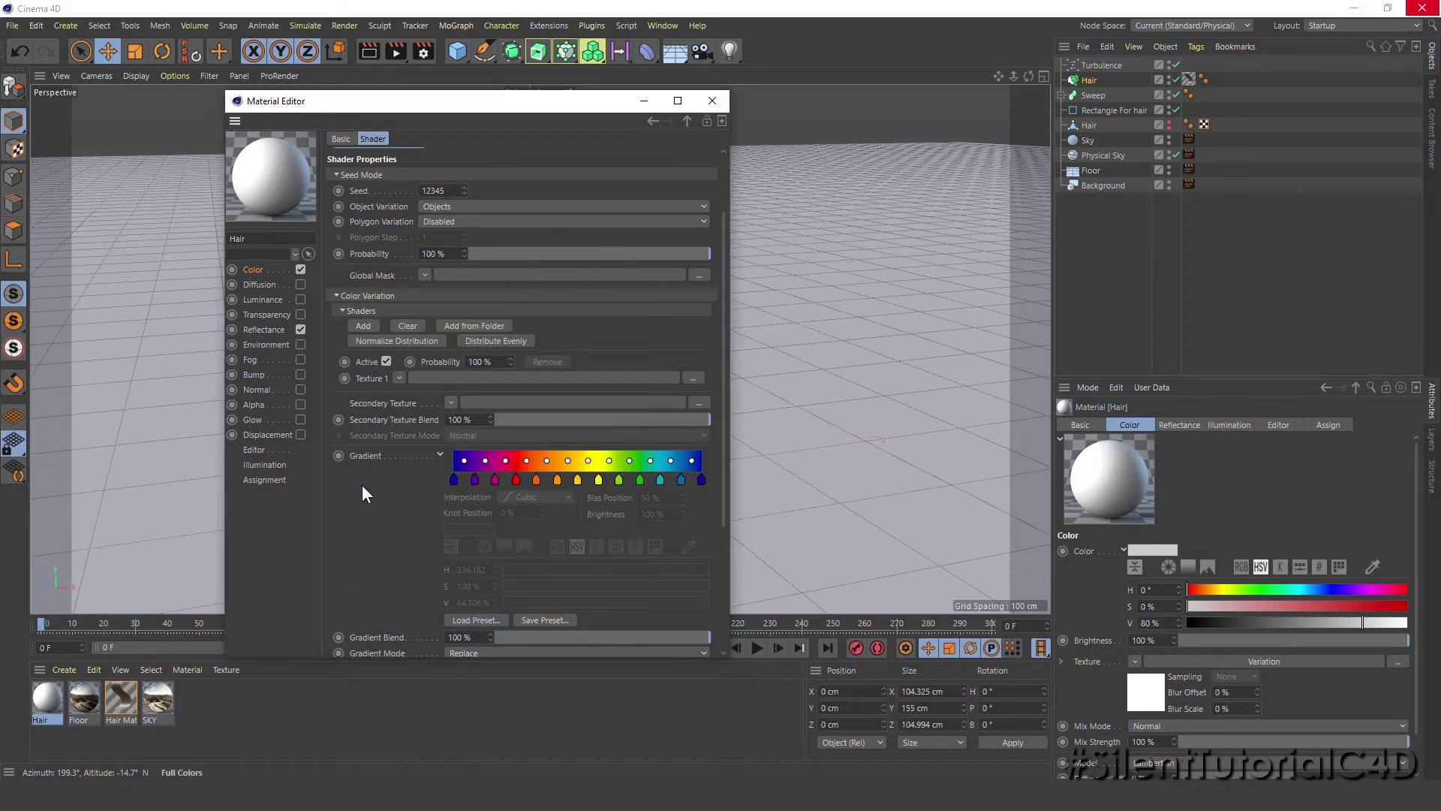
scroll(368, 504, "up", 3)
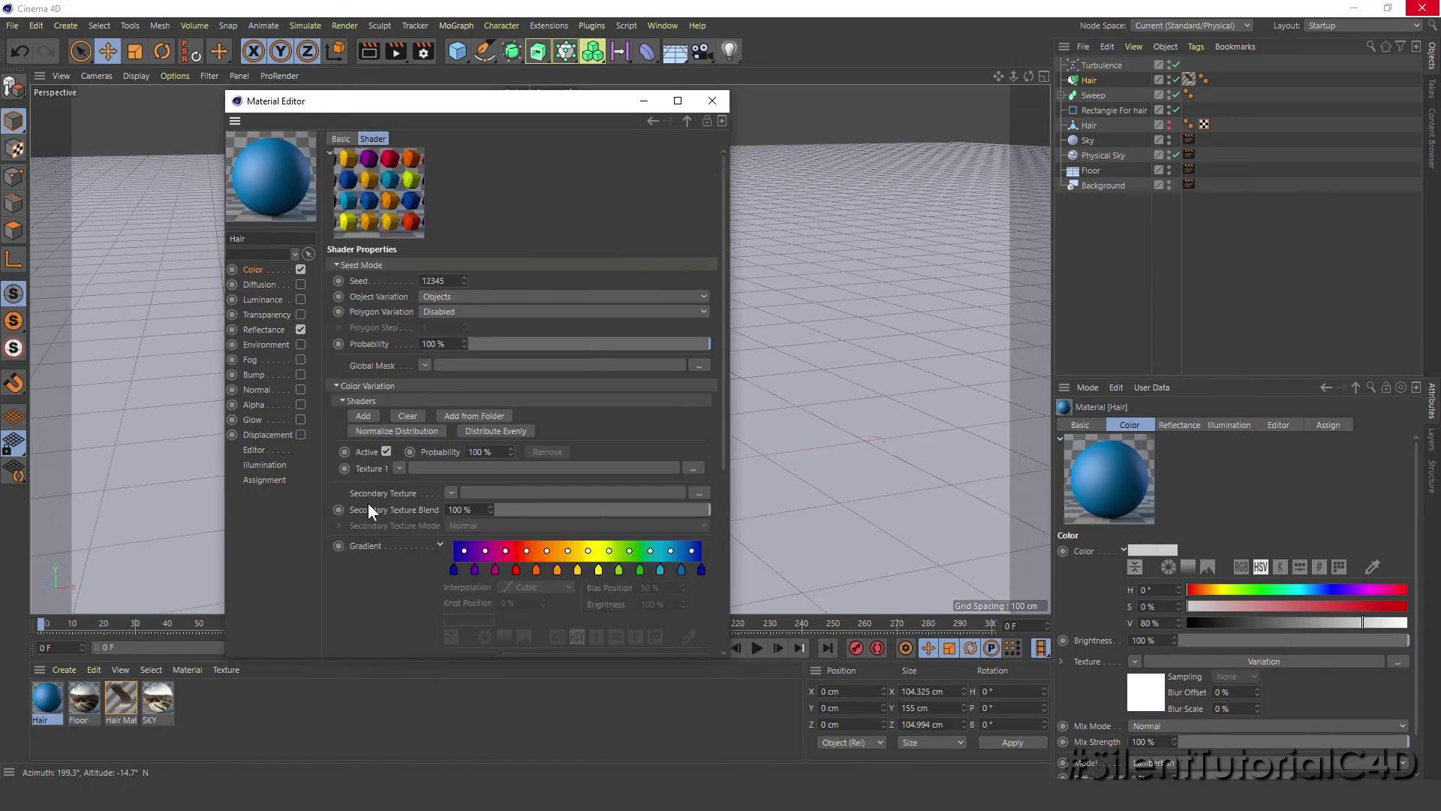
left_click(274, 300)
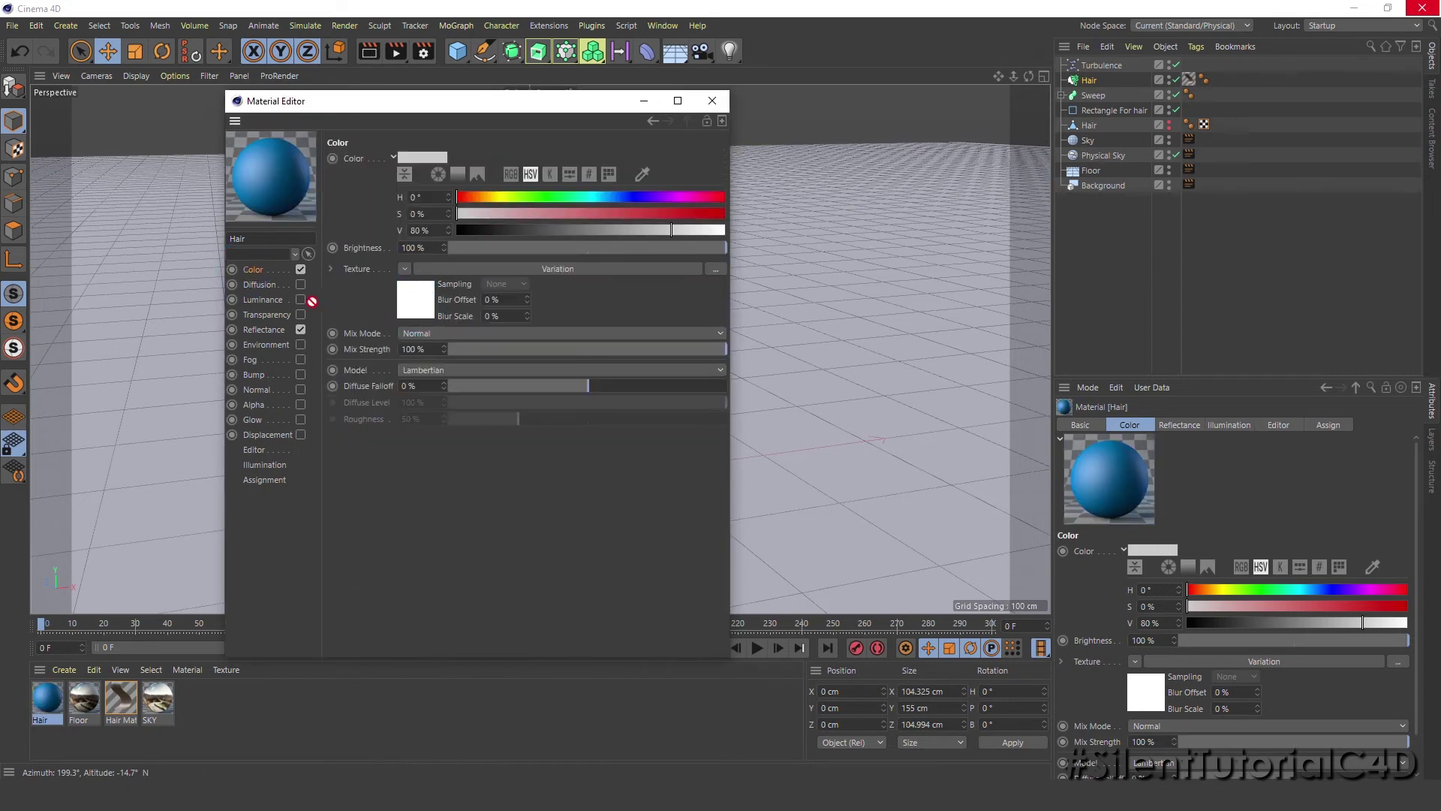
Step: Reuse the Variation shader in Luminance and add a Beckmann reflection layer with Dielectric Glass Fresnel
left_click_drag(278, 299, 401, 267)
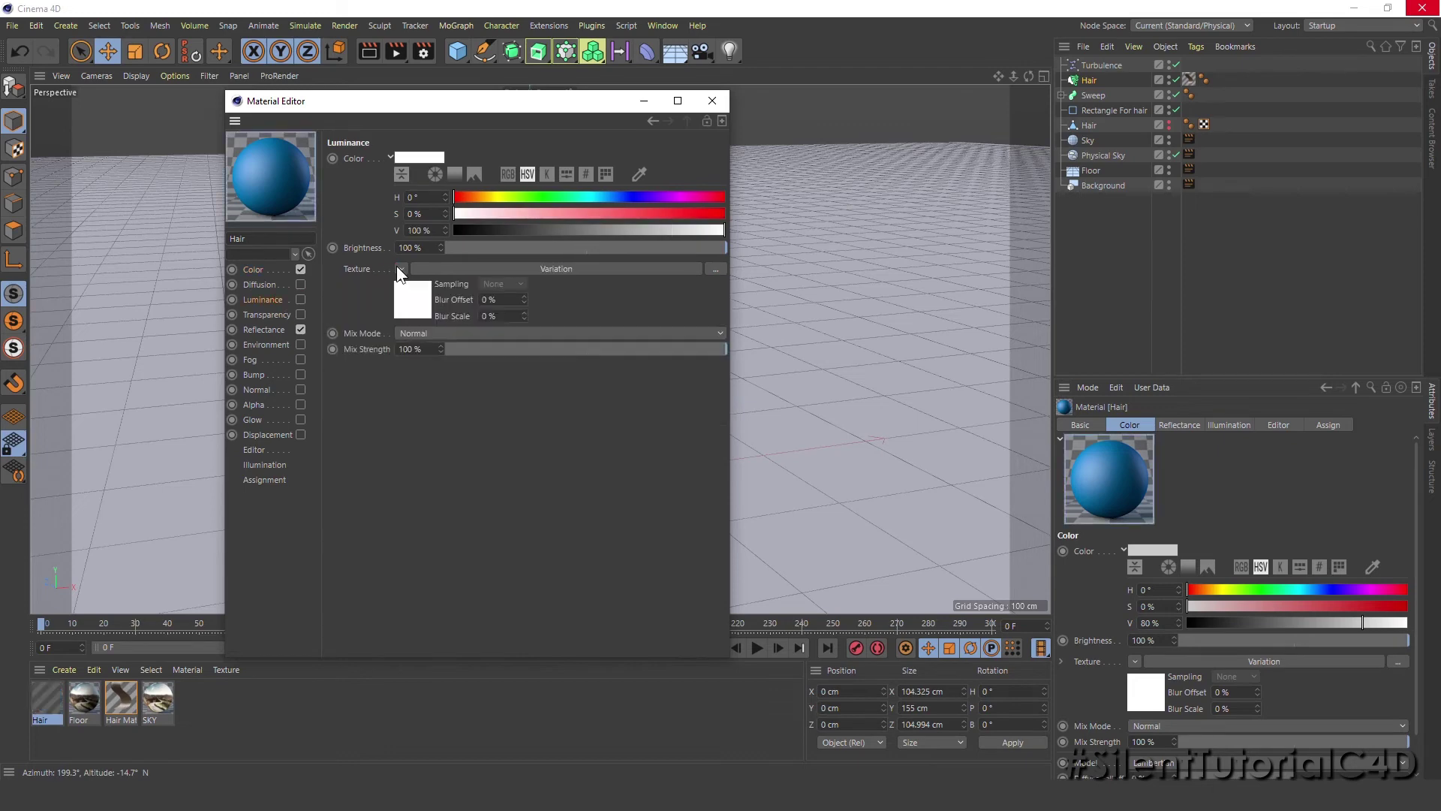
left_click(300, 300)
left_click(273, 329)
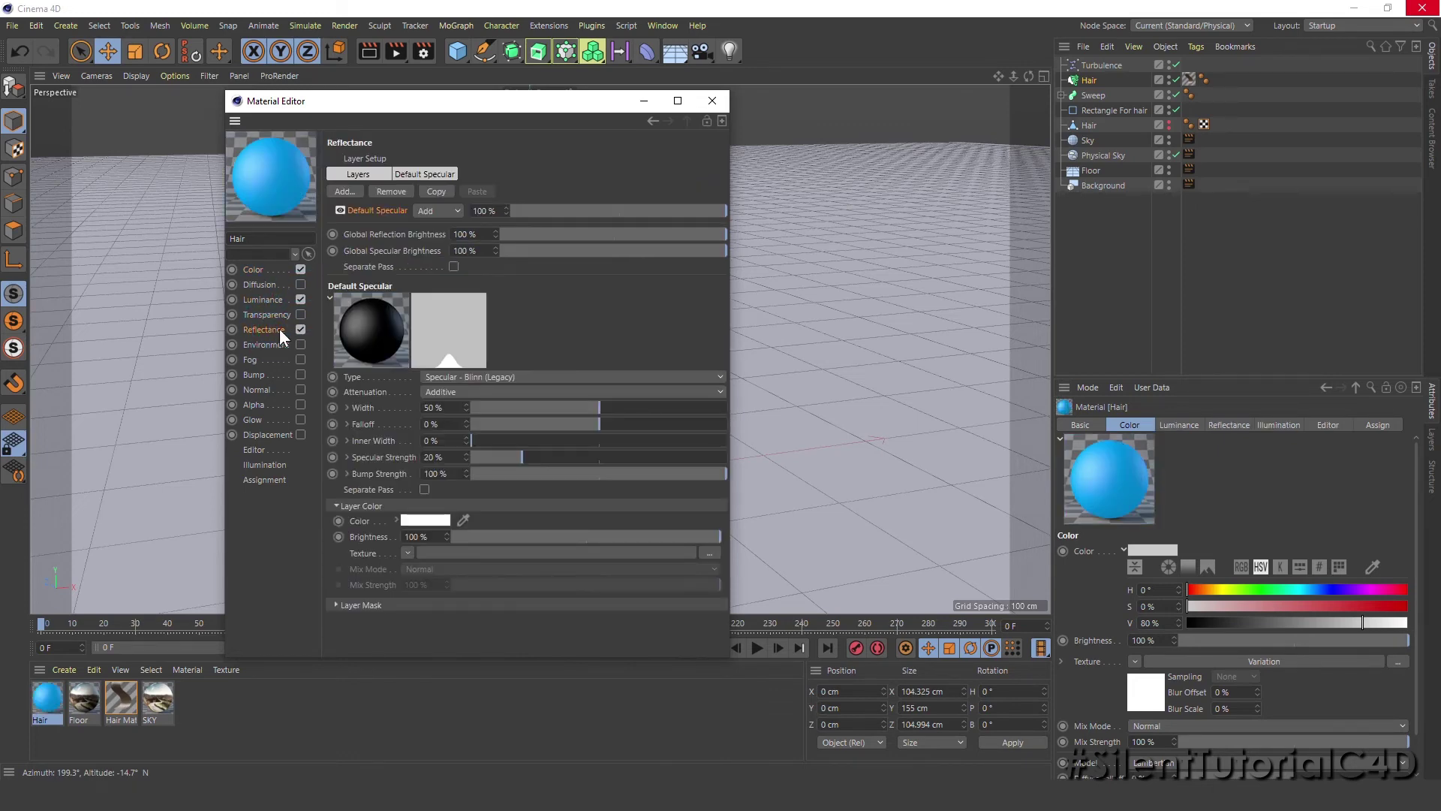
left_click(361, 189)
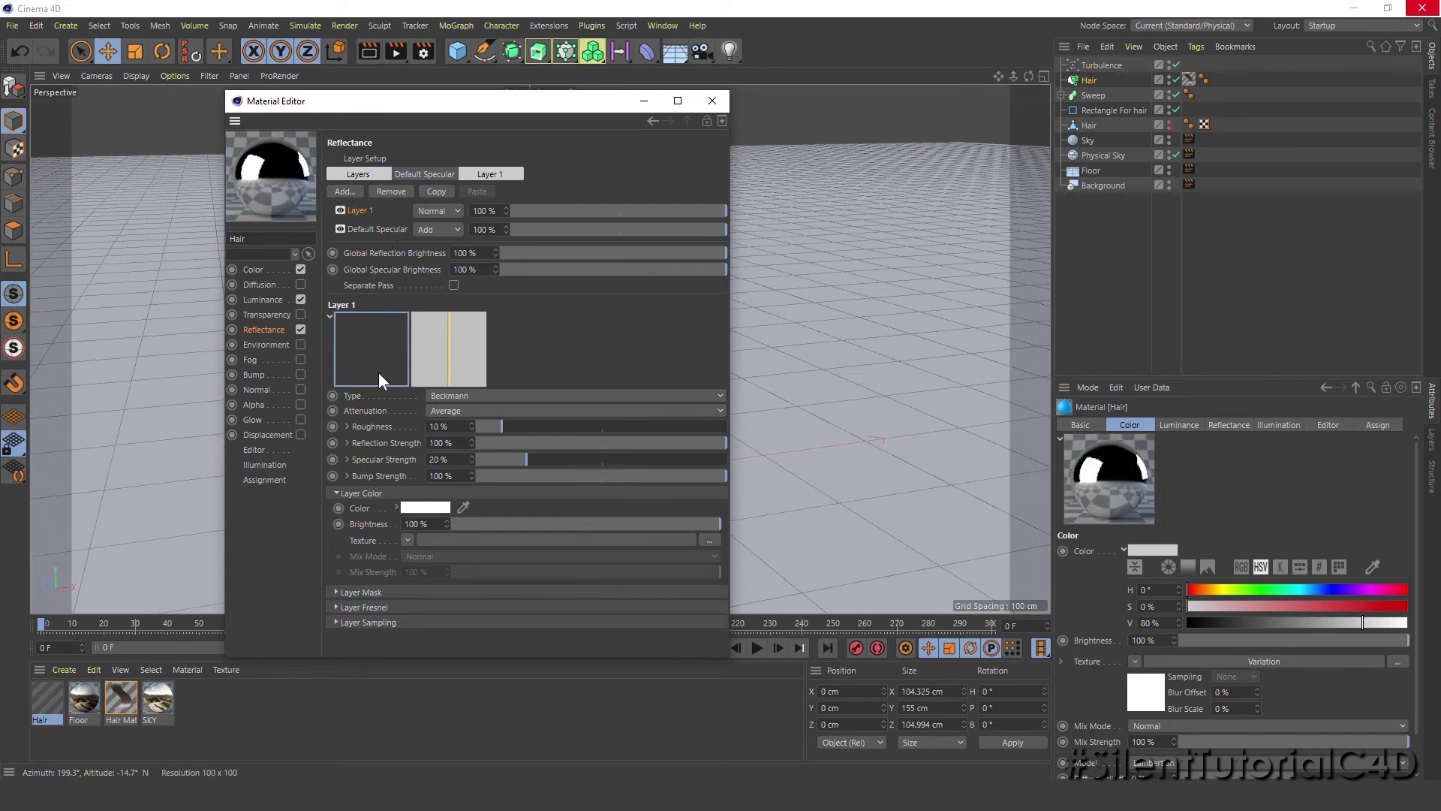
left_click(377, 606)
left_click(411, 621)
left_click(416, 651)
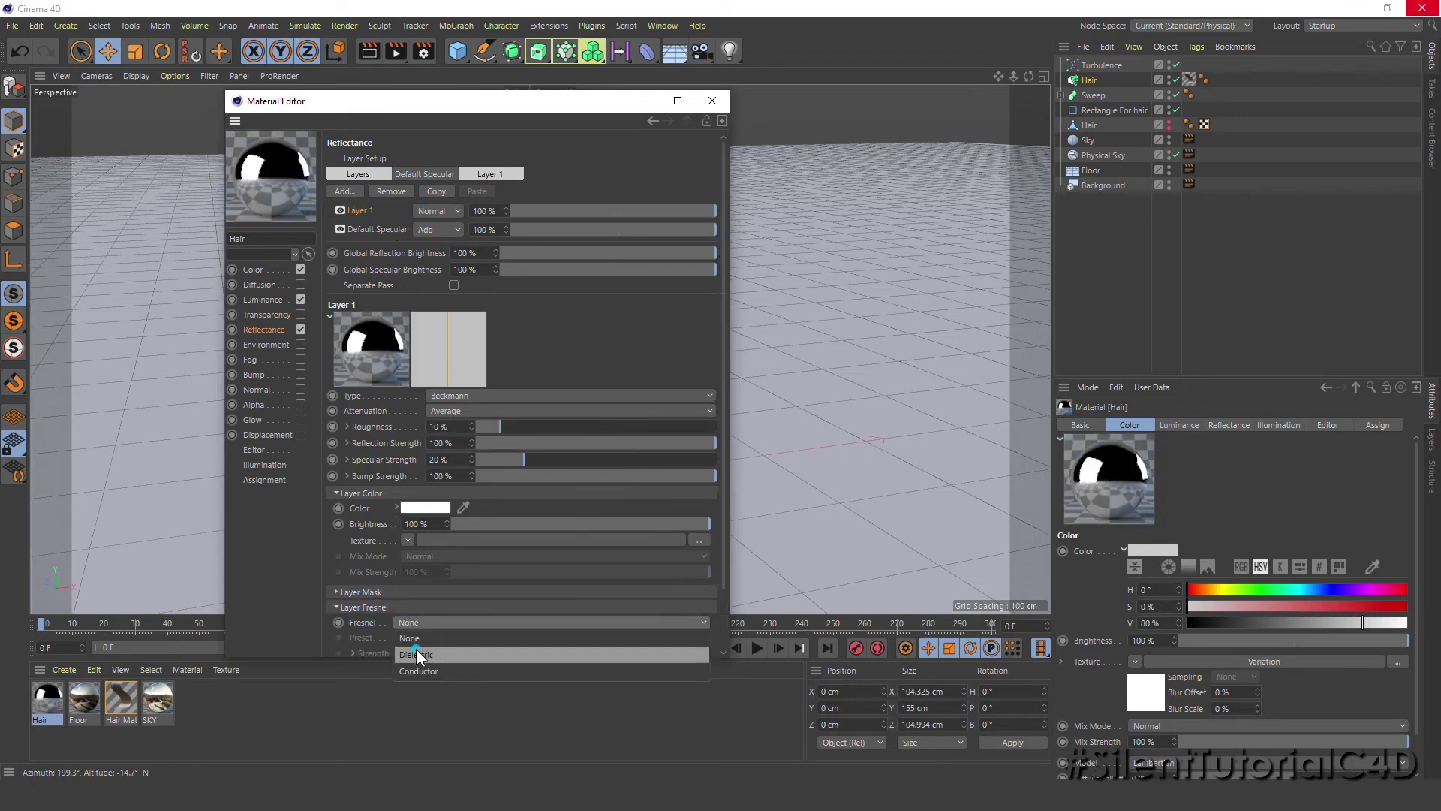
left_click(419, 638)
left_click(455, 436)
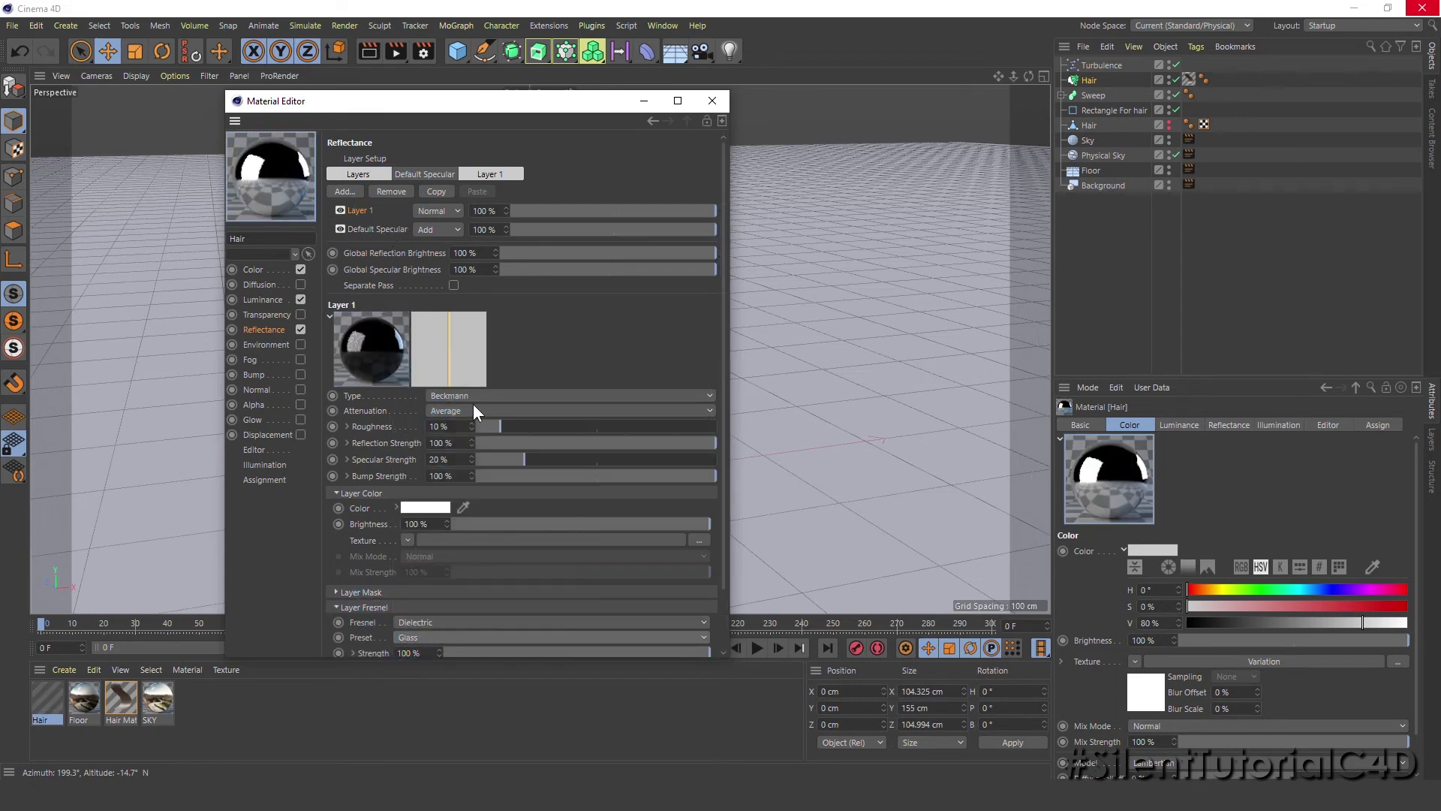
left_click(712, 100)
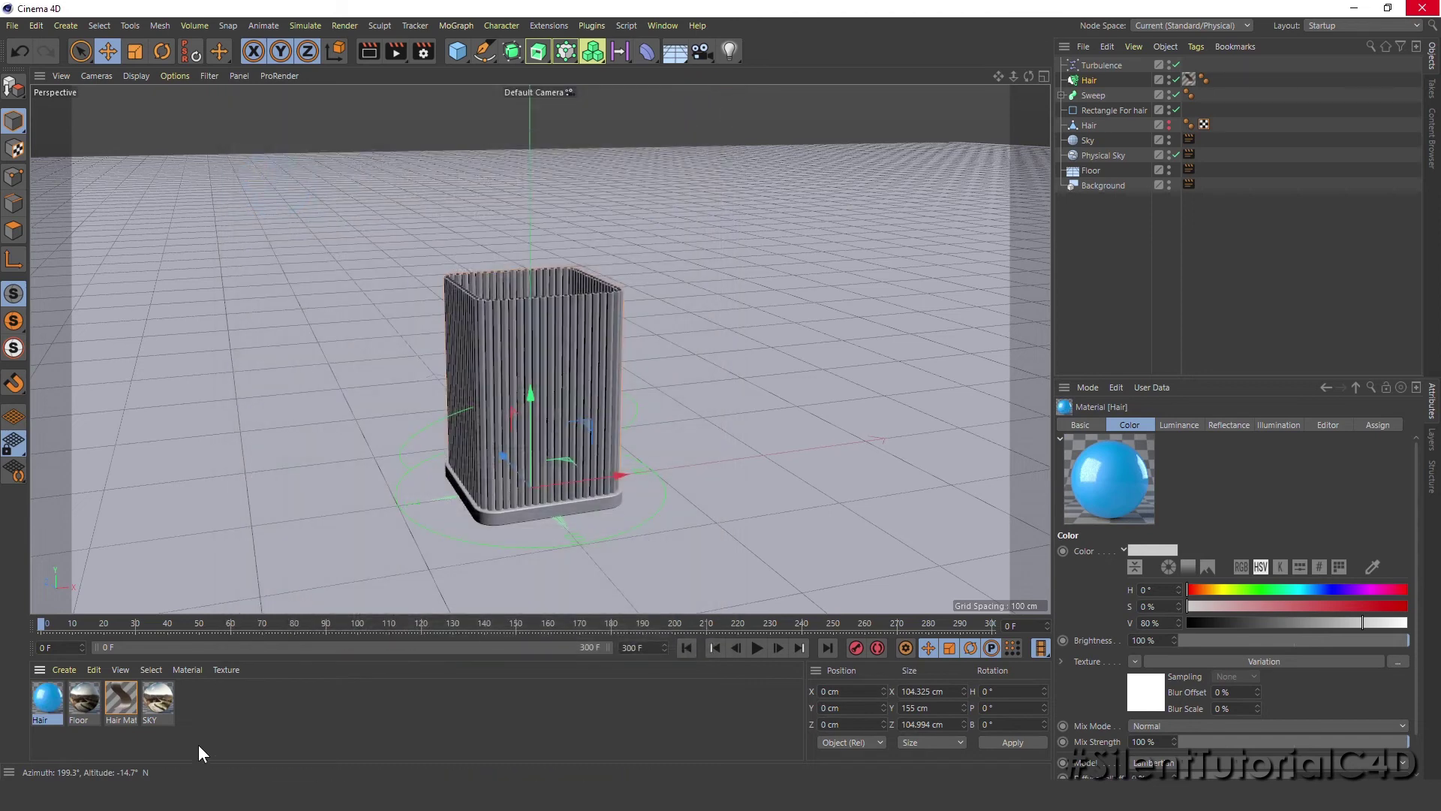
double_click(215, 714)
Step: Set the new material's color brightness to 25% and give its reflection a Dielectric Fresnel preset
double_click(56, 691)
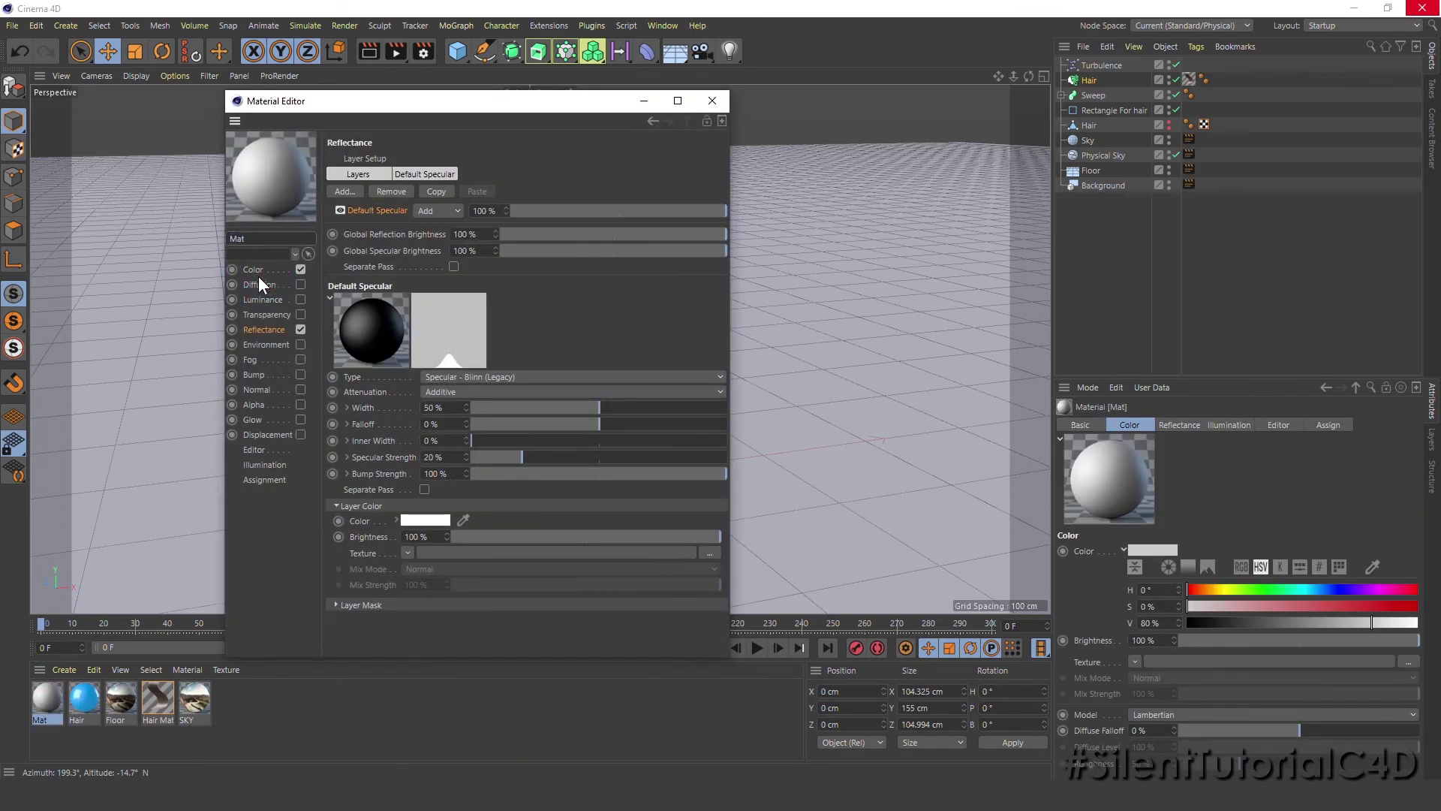
left_click(260, 268)
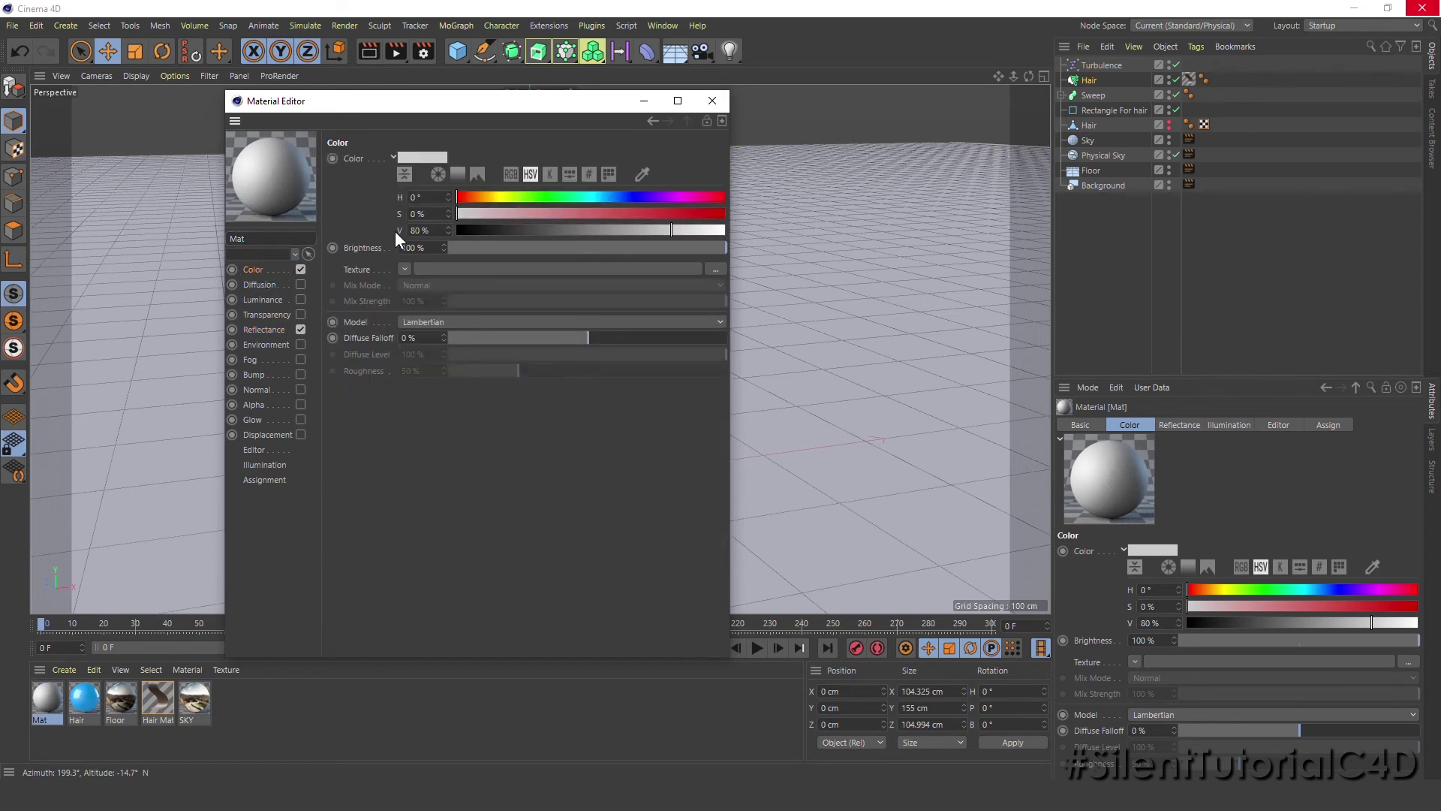
double_click(419, 230)
type("2")
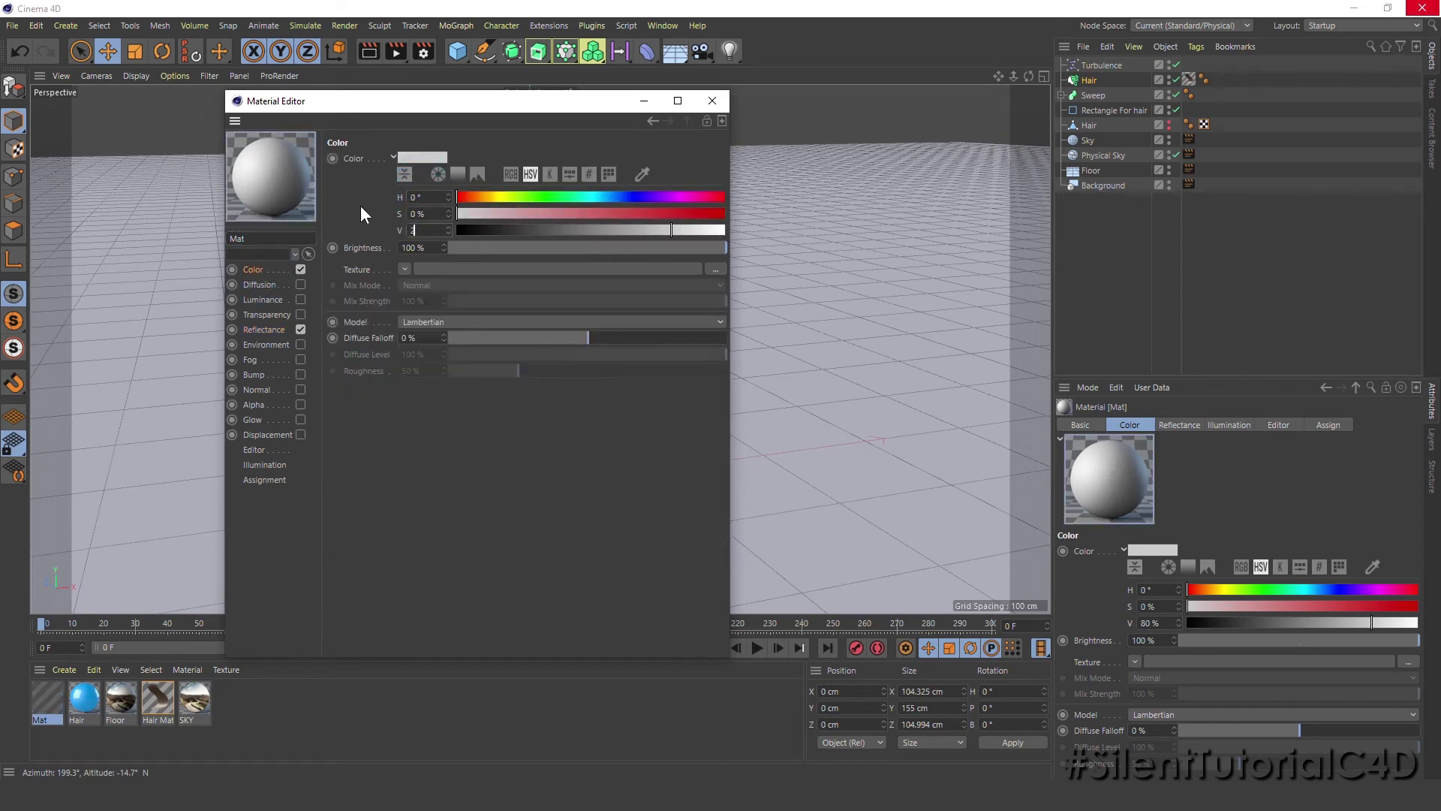
type("5")
key("Return")
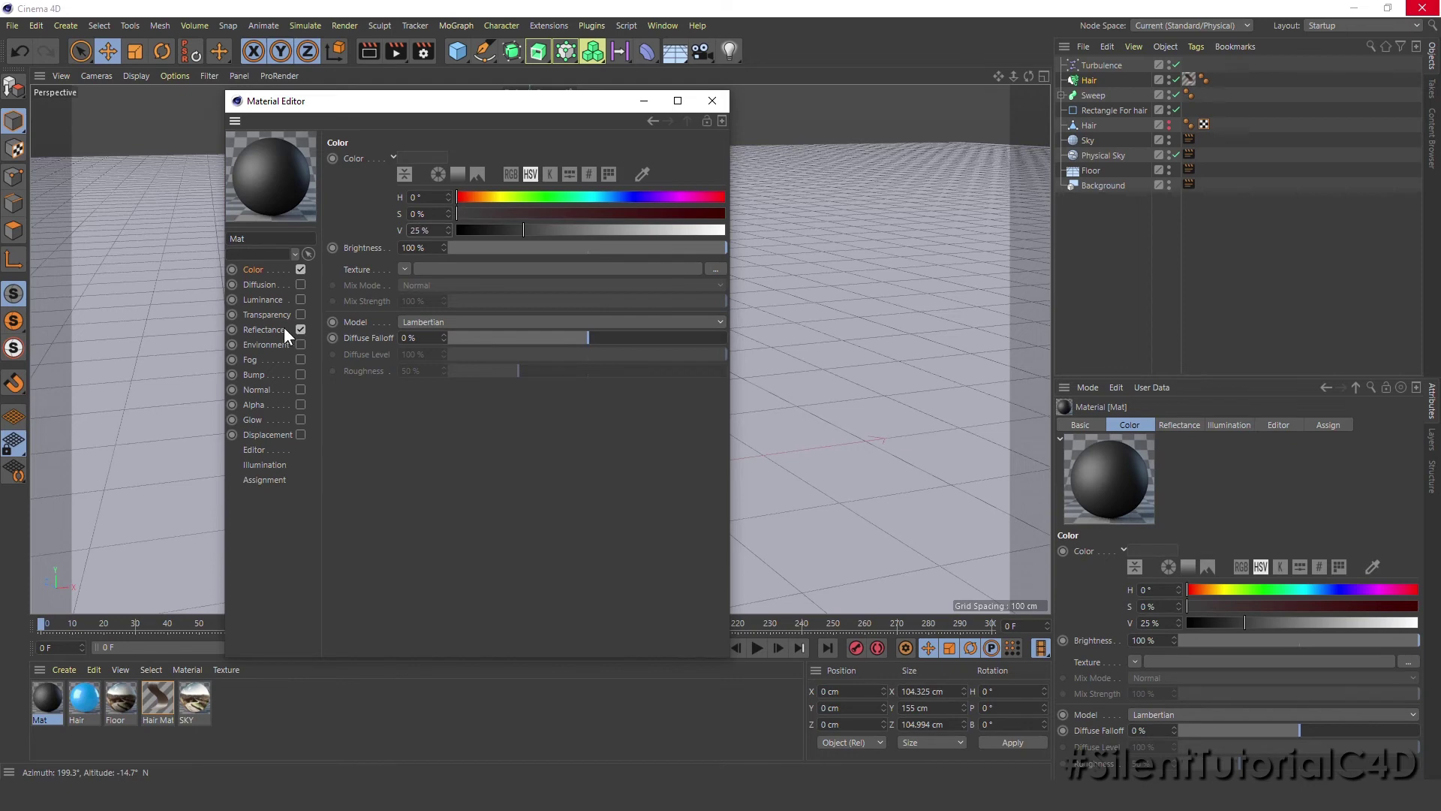
left_click(280, 324)
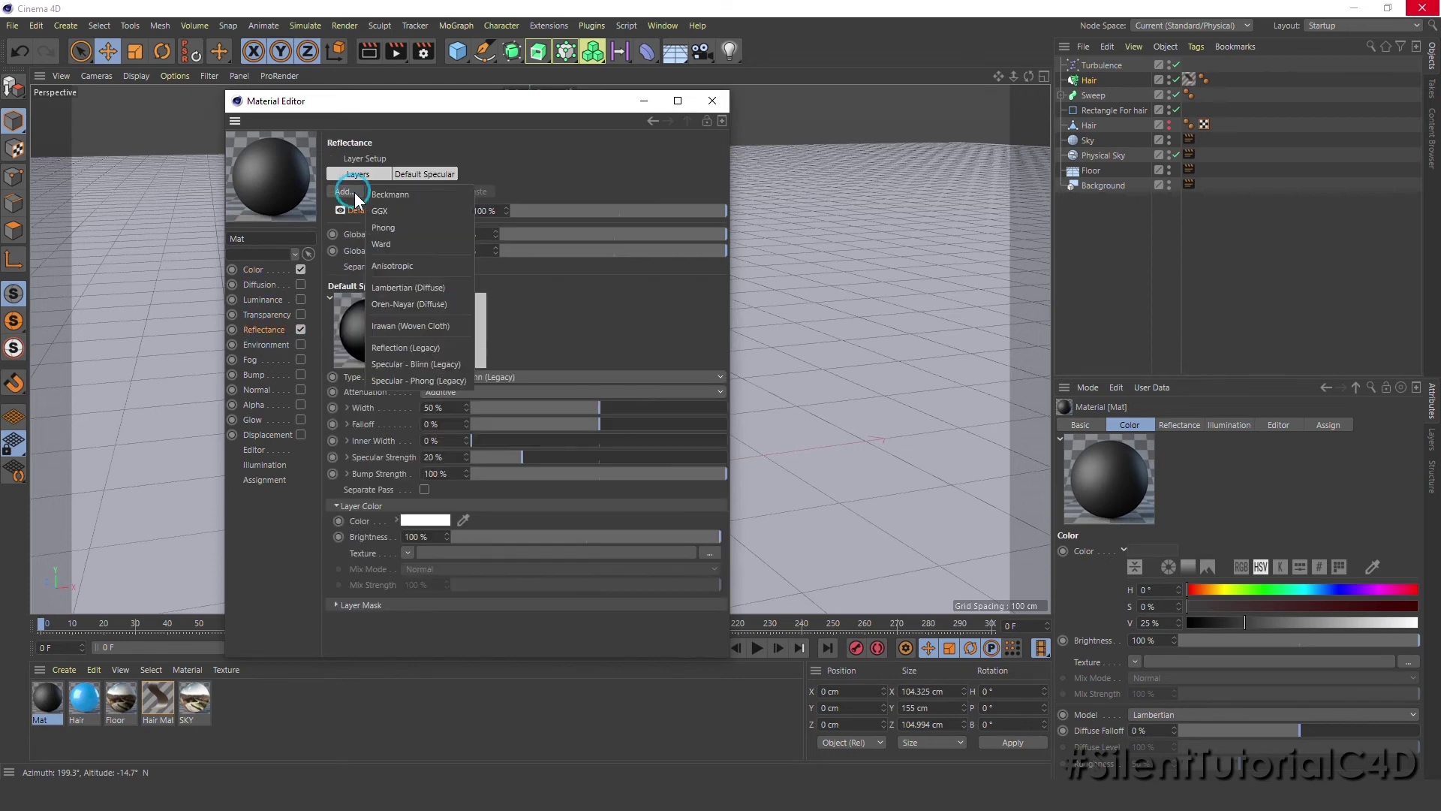
left_click(399, 607)
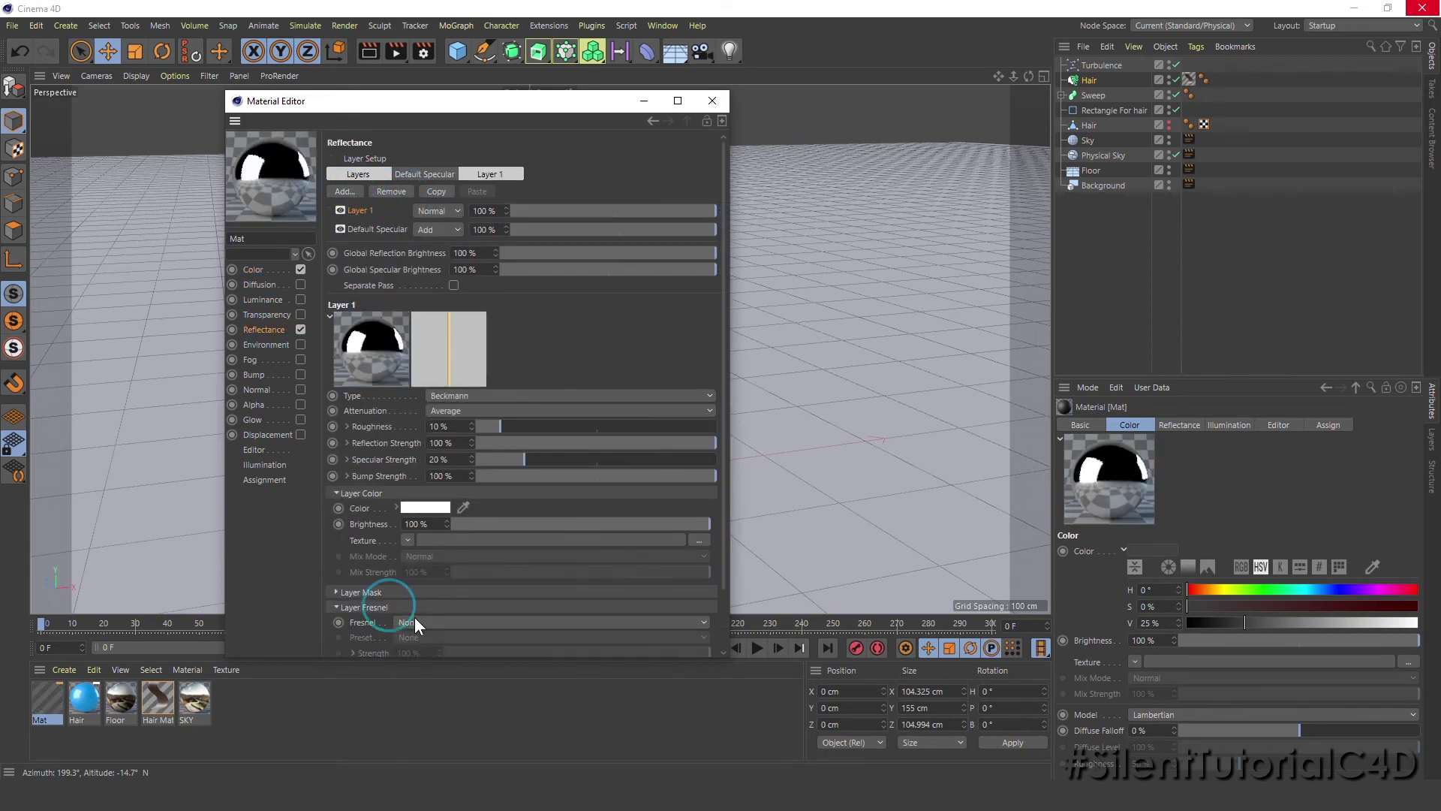
left_click(421, 639)
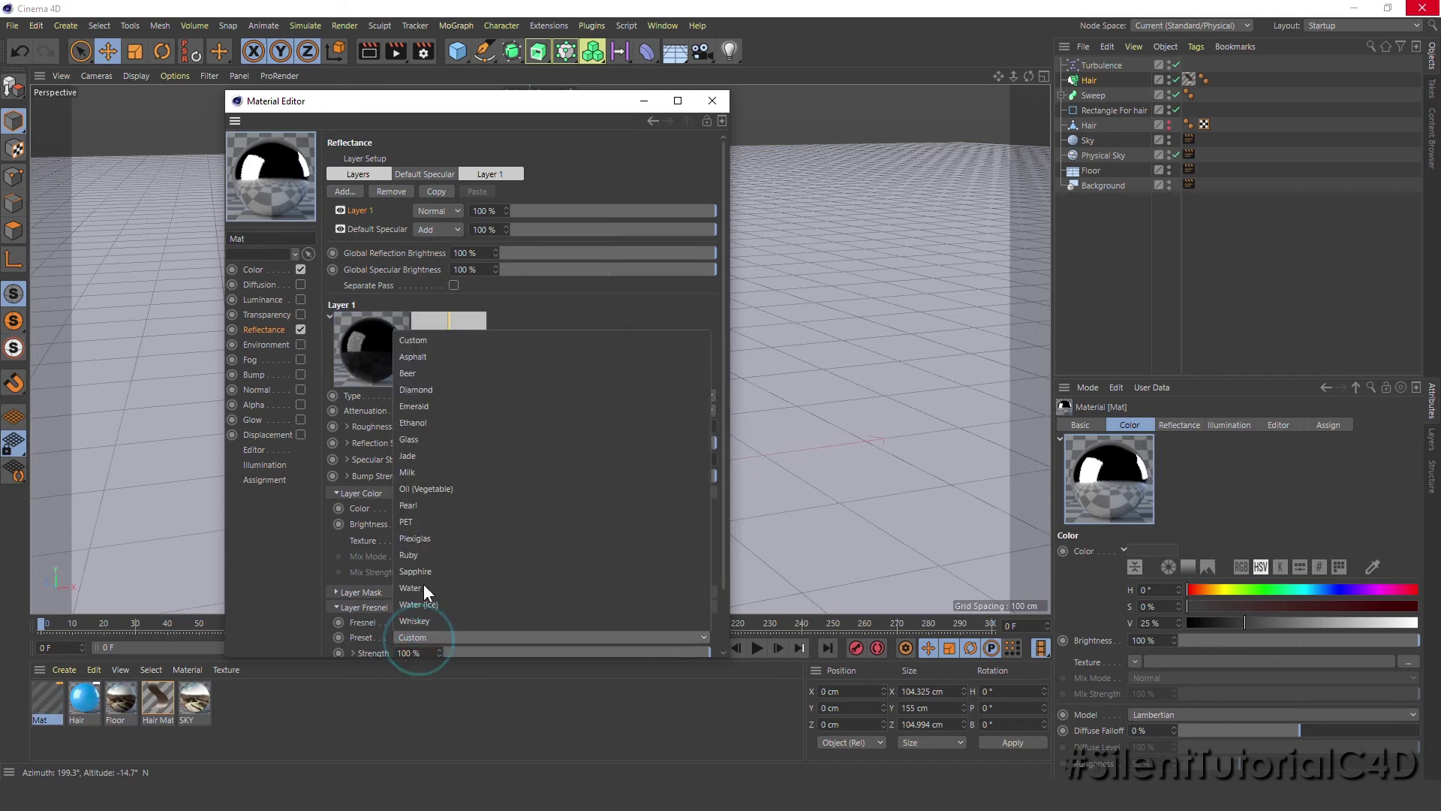
left_click(440, 455)
Step: Apply Mat to the Sweep base, Hair to the Hair object, and Floor to floor and background
left_click(712, 101)
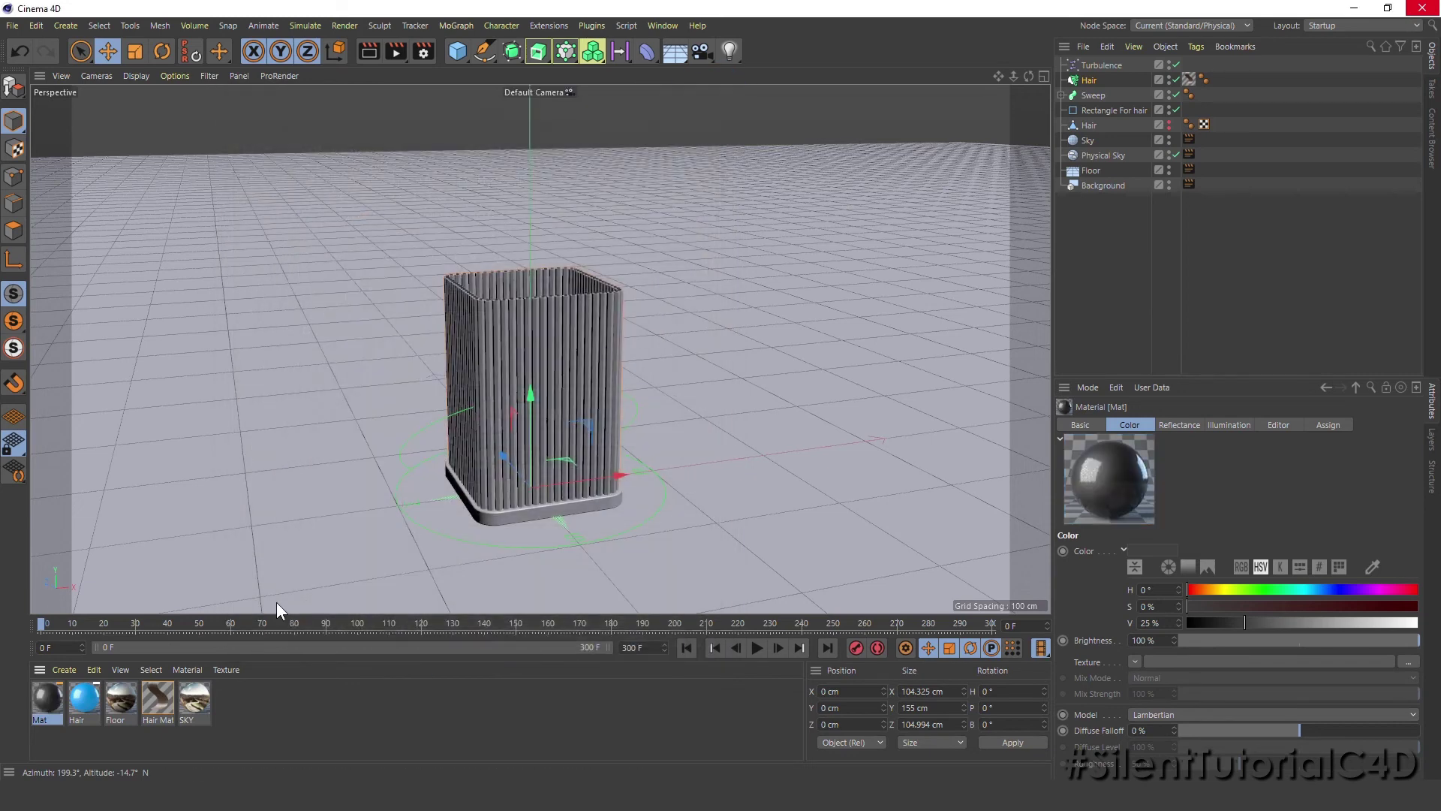
left_click_drag(56, 711, 1094, 95)
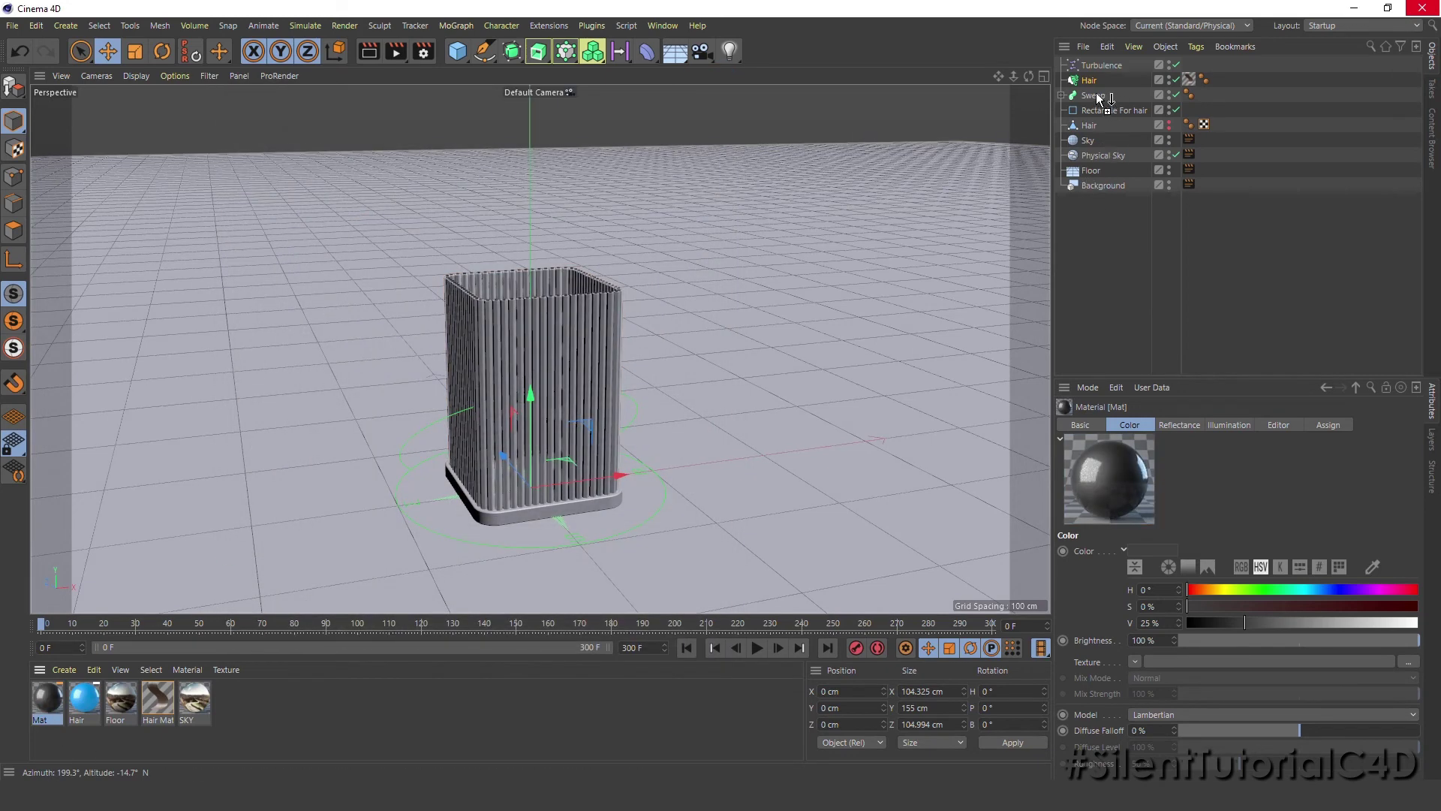
left_click_drag(88, 698, 1088, 81)
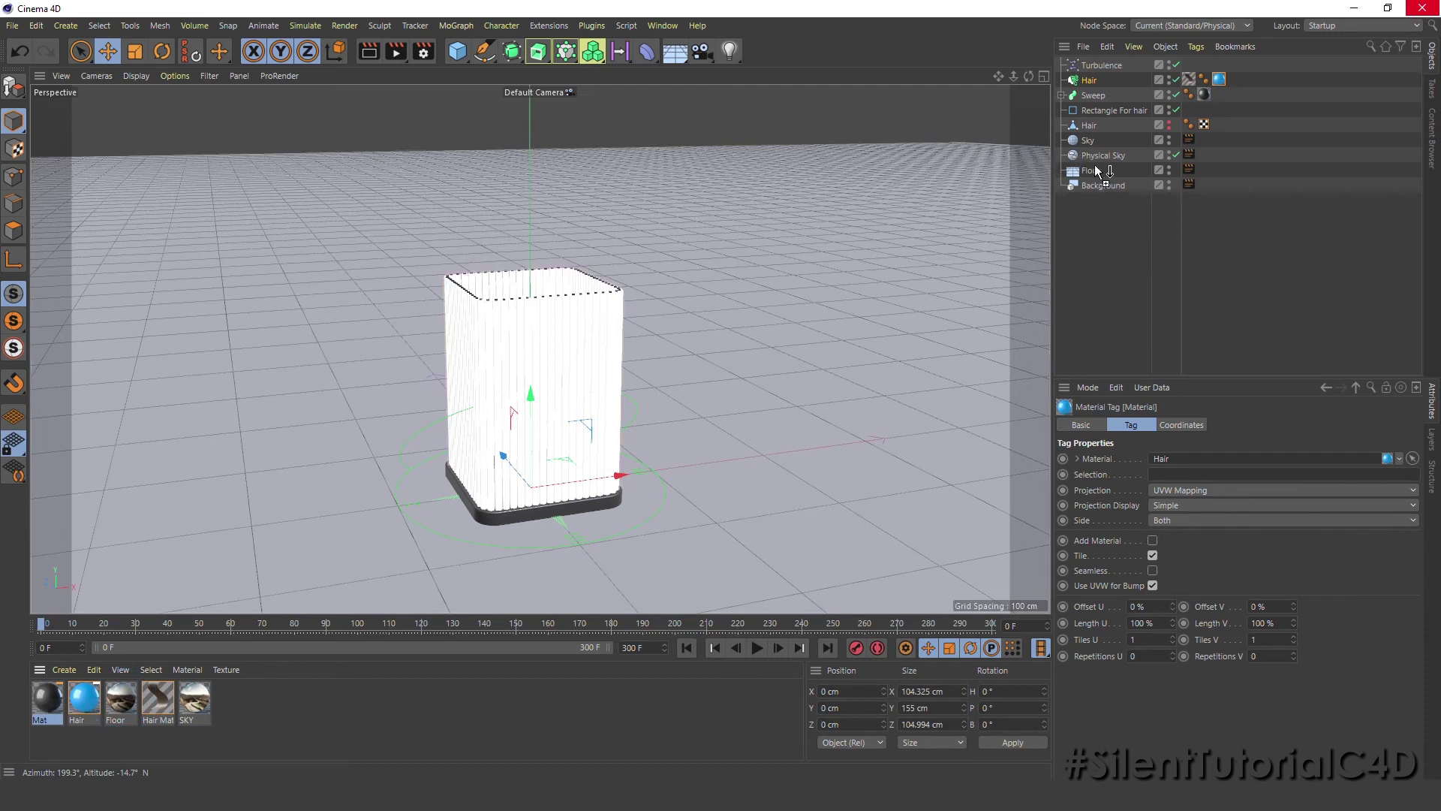
left_click_drag(120, 698, 1090, 169)
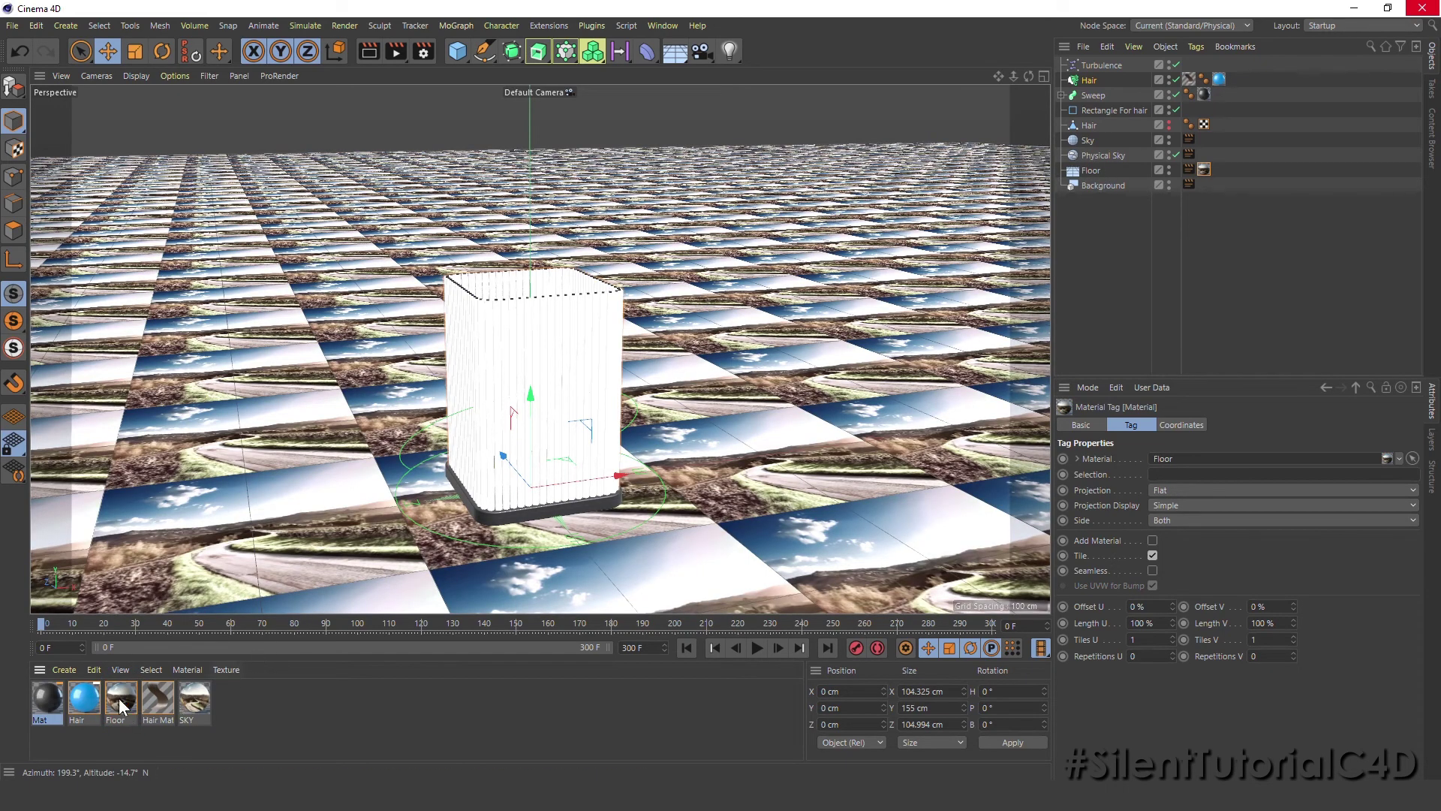
left_click_drag(120, 702, 1104, 186)
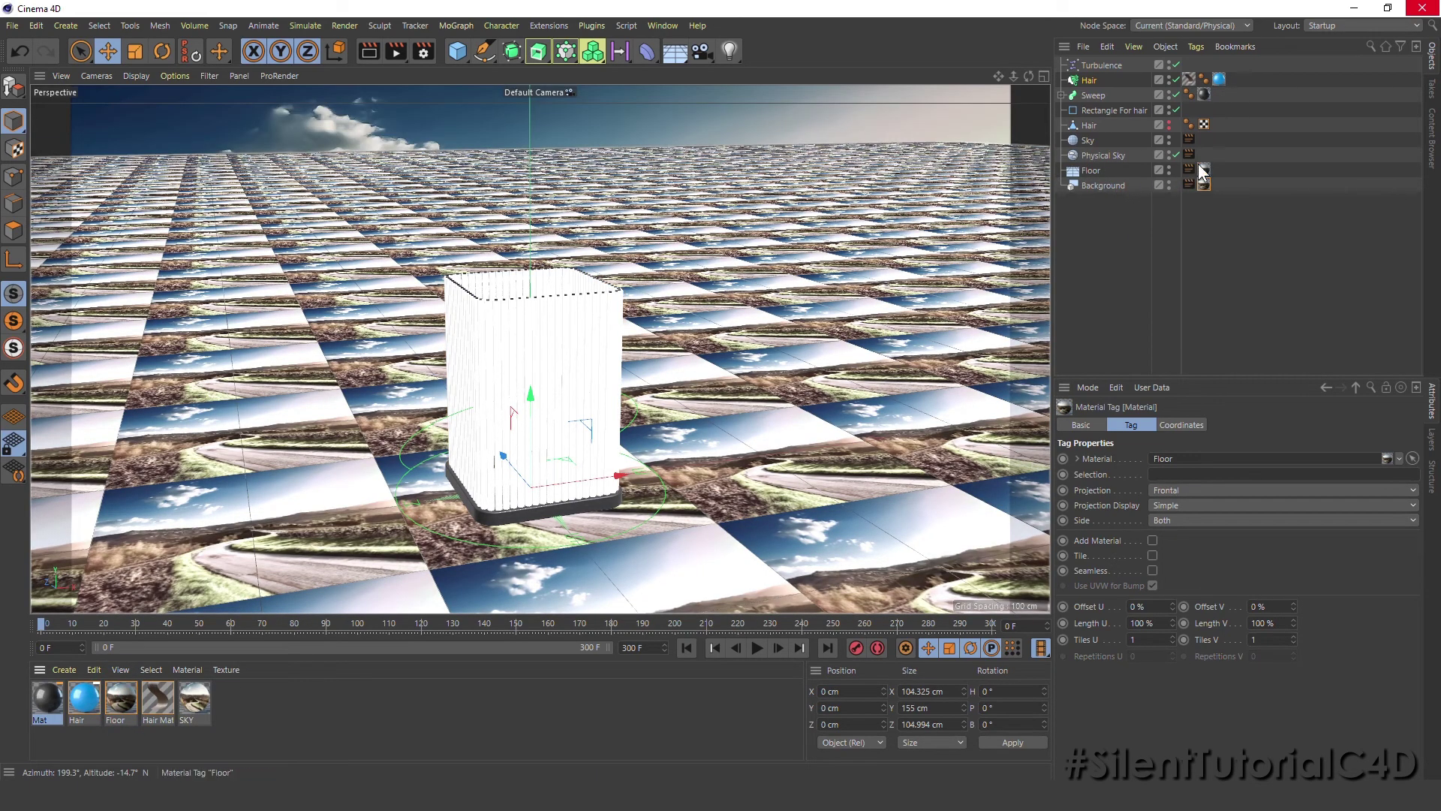
Step: Set the Floor and Background tags to Frontal projection and apply SKY to the Sky object
left_click(1202, 170, "ctrl")
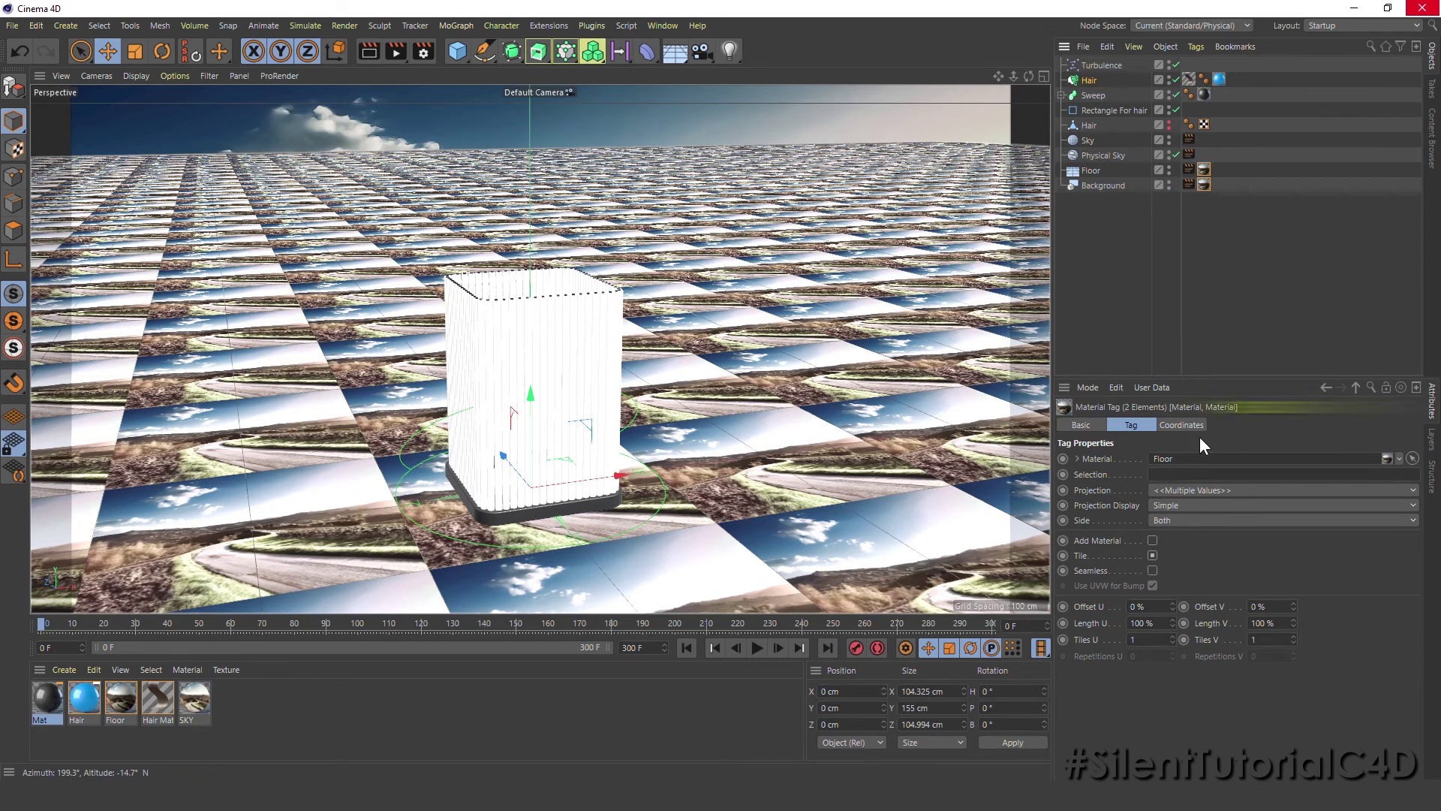
left_click(1148, 490)
left_click(1178, 590)
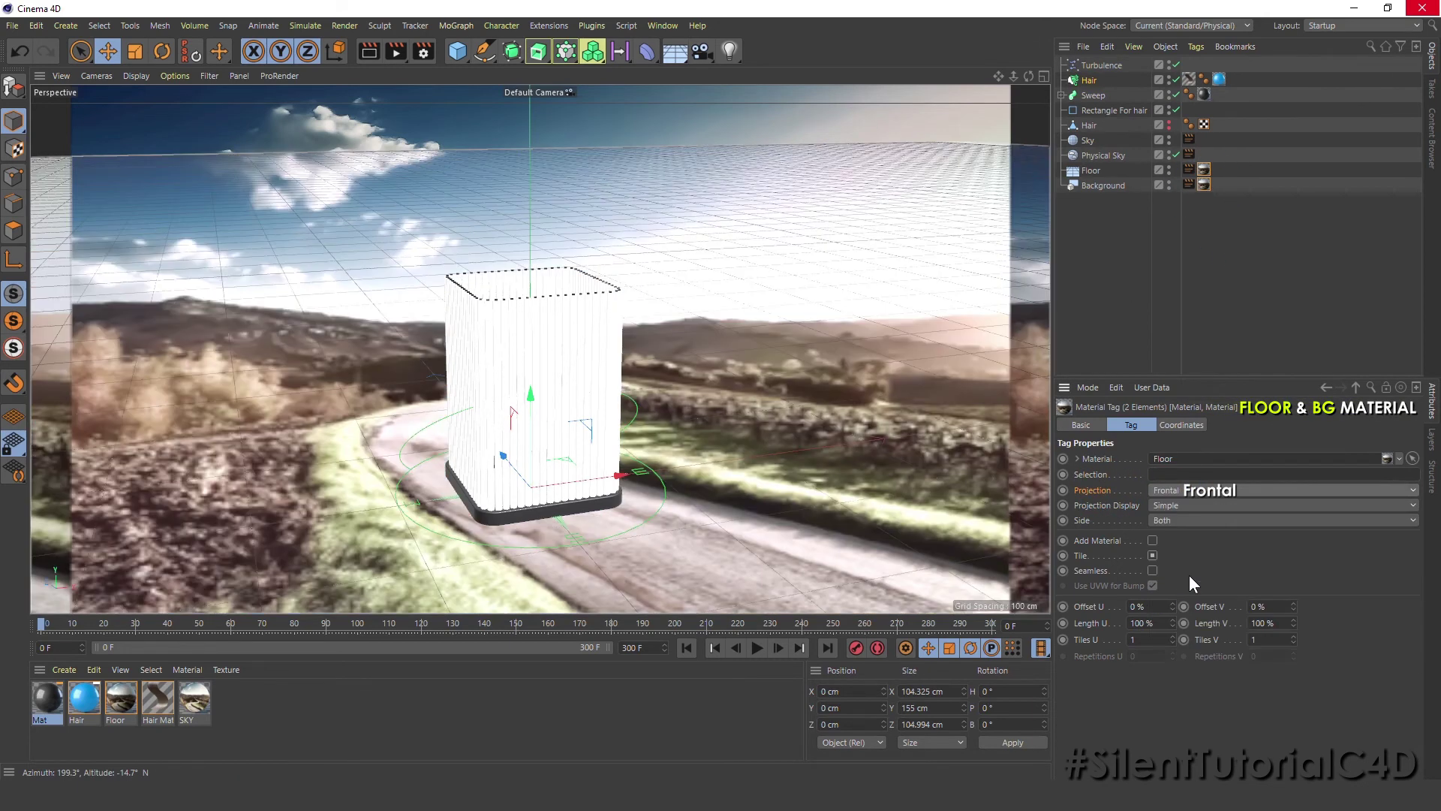
left_click(1131, 246)
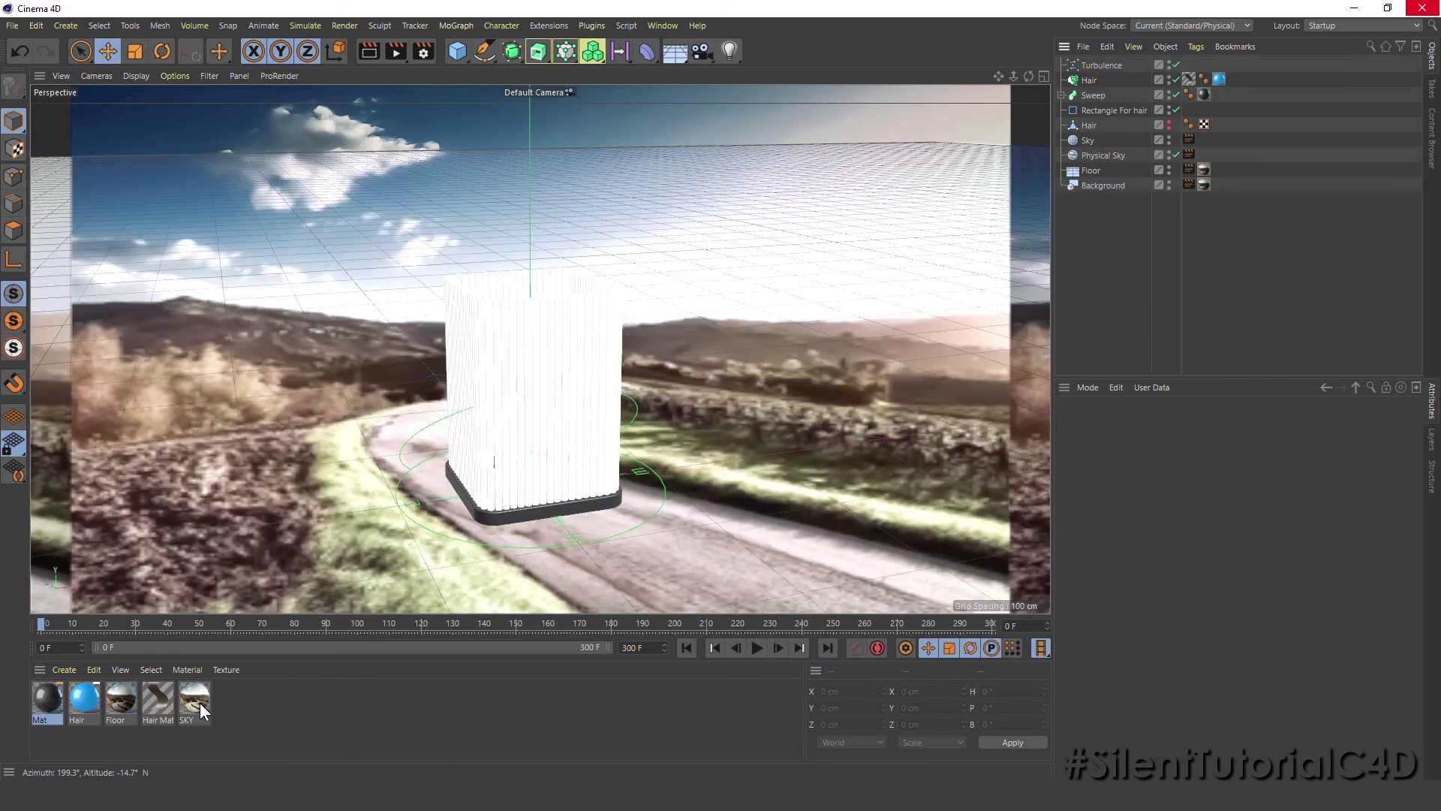
left_click_drag(200, 701, 1077, 139)
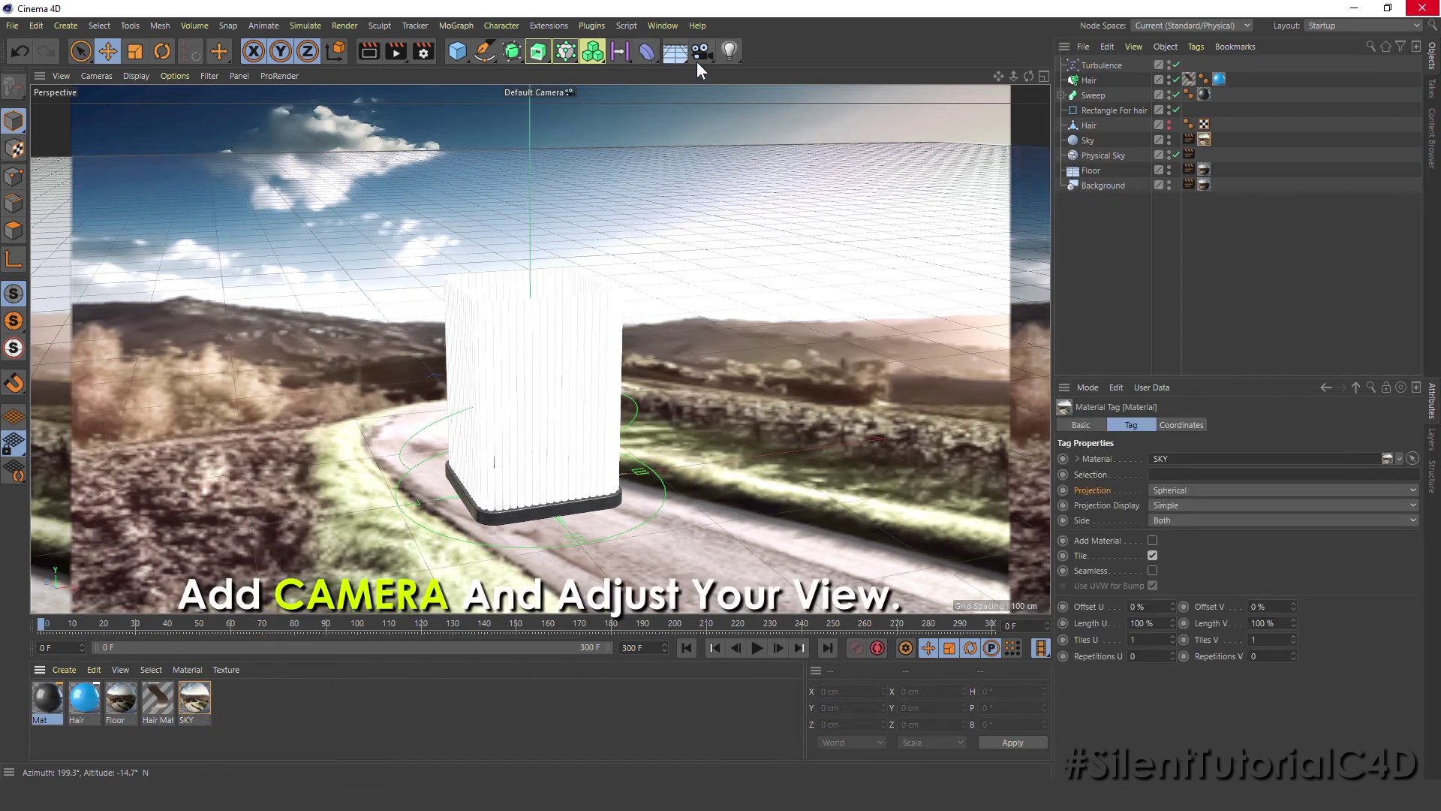
Step: Add a camera and view the scene through it
left_click_drag(698, 53, 756, 68)
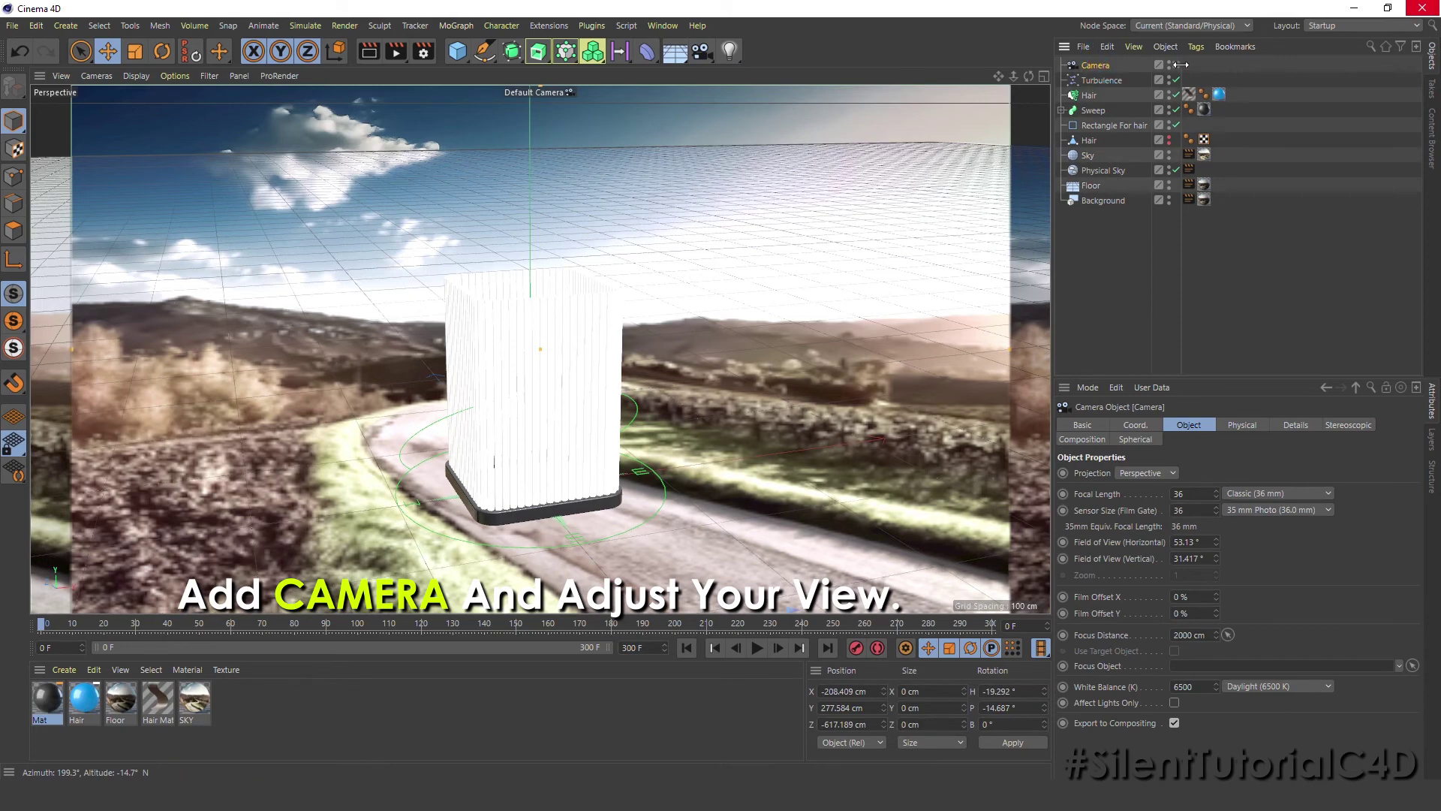
left_click_drag(1181, 65, 1175, 65)
left_click(1169, 65)
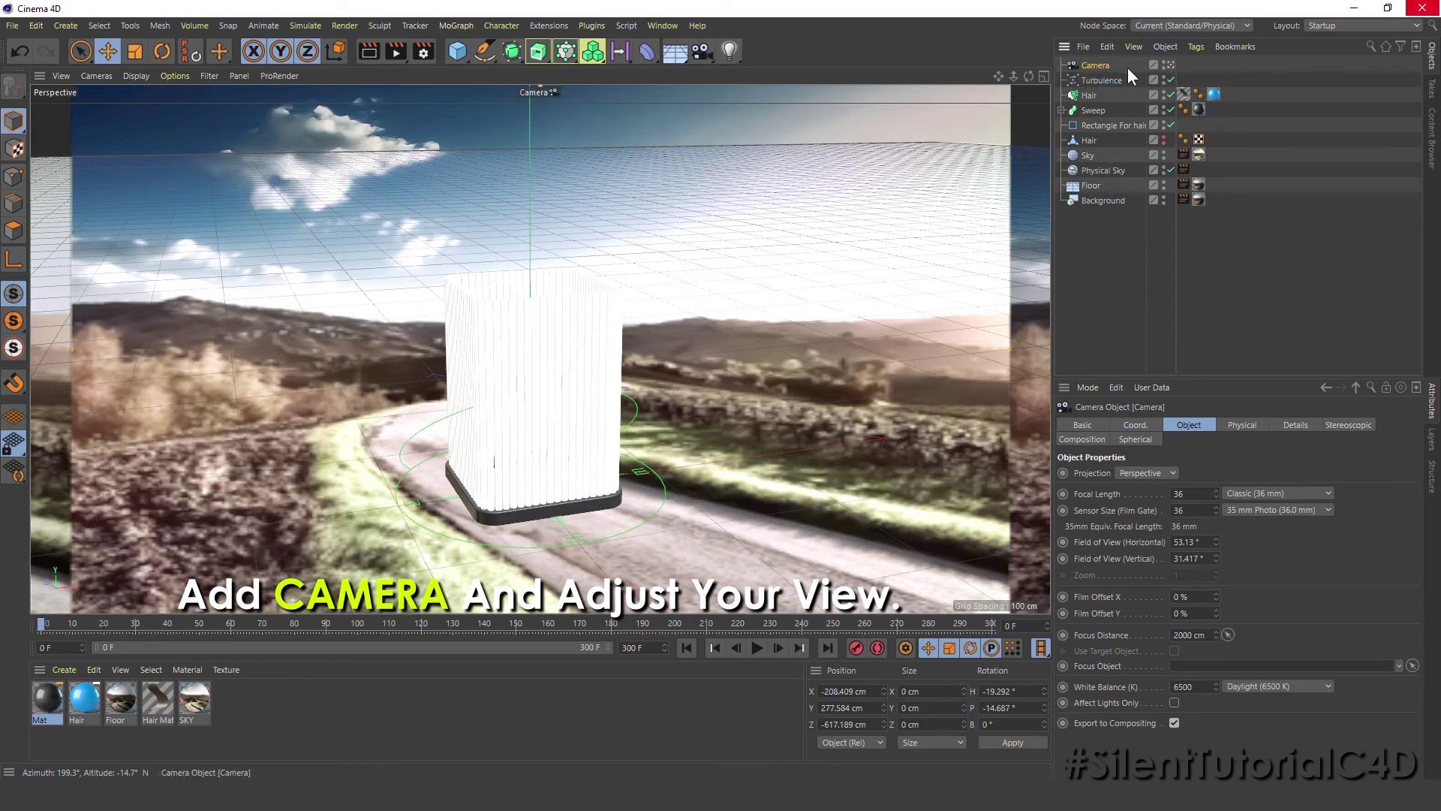
left_click(1135, 425)
Step: Place the camera at -800, 200, 555 with heading -120 and pitch 0, then preview playback
double_click(1118, 474)
type("-8")
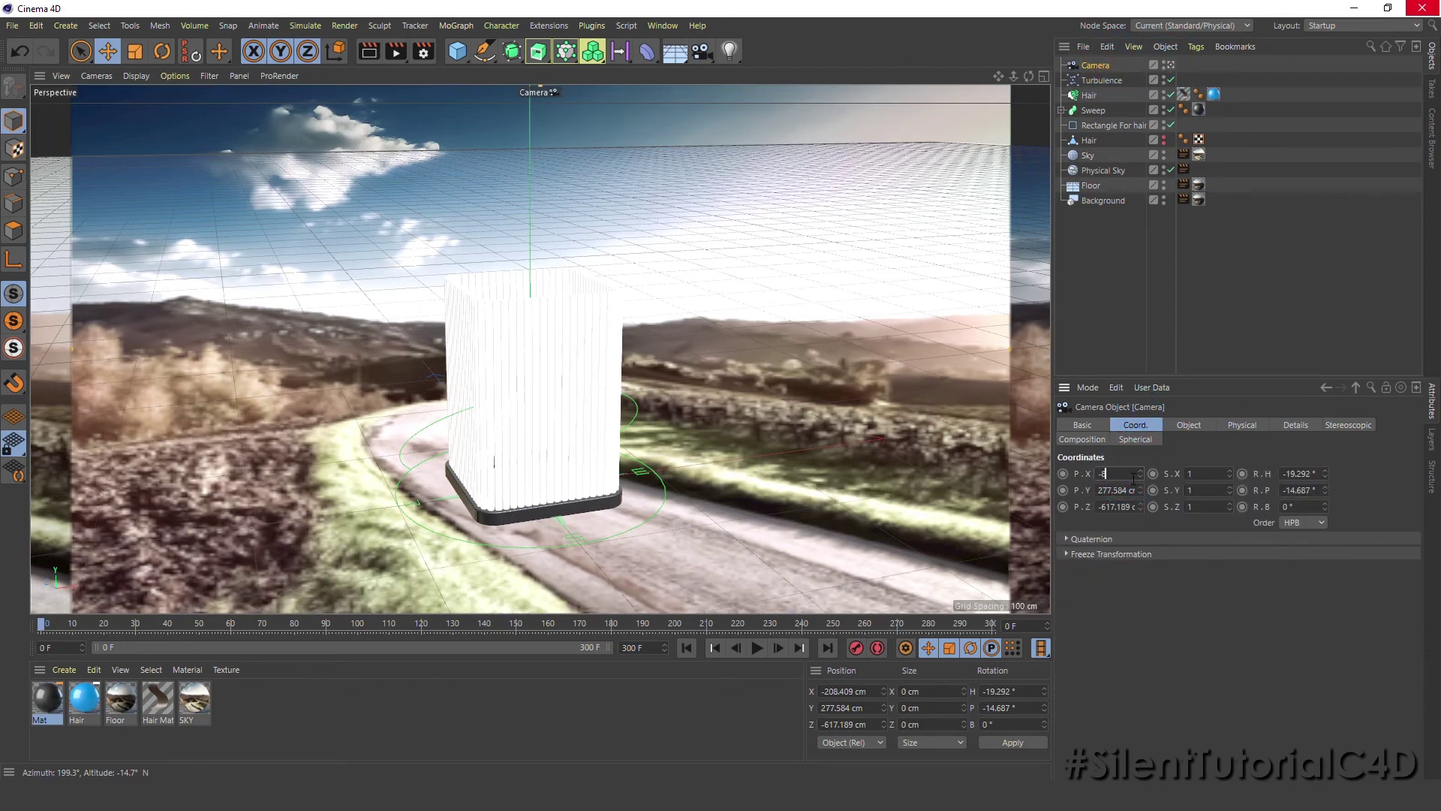
type("00")
key("Tab")
type("200\t555\t-120\t0")
key("Return")
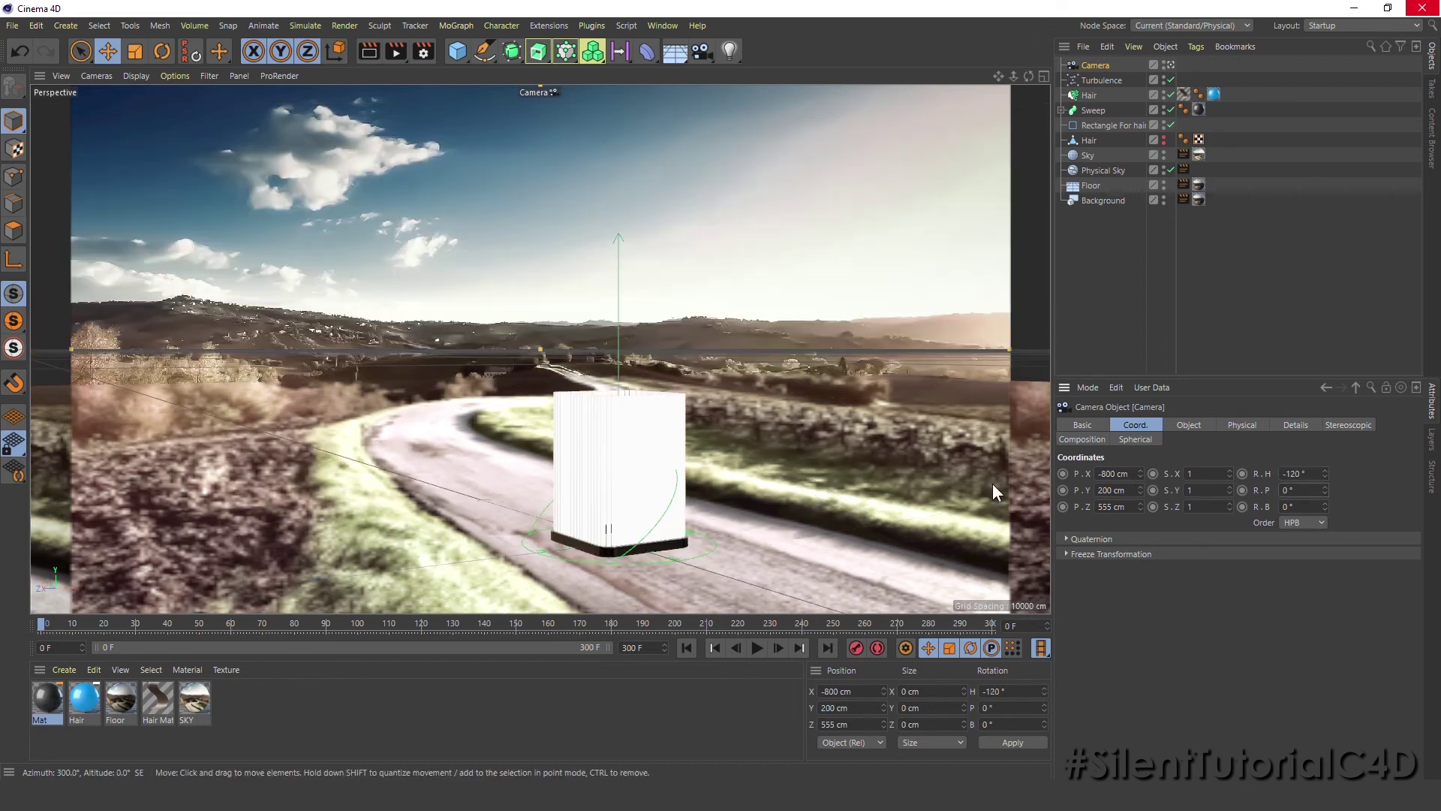
left_click(757, 648)
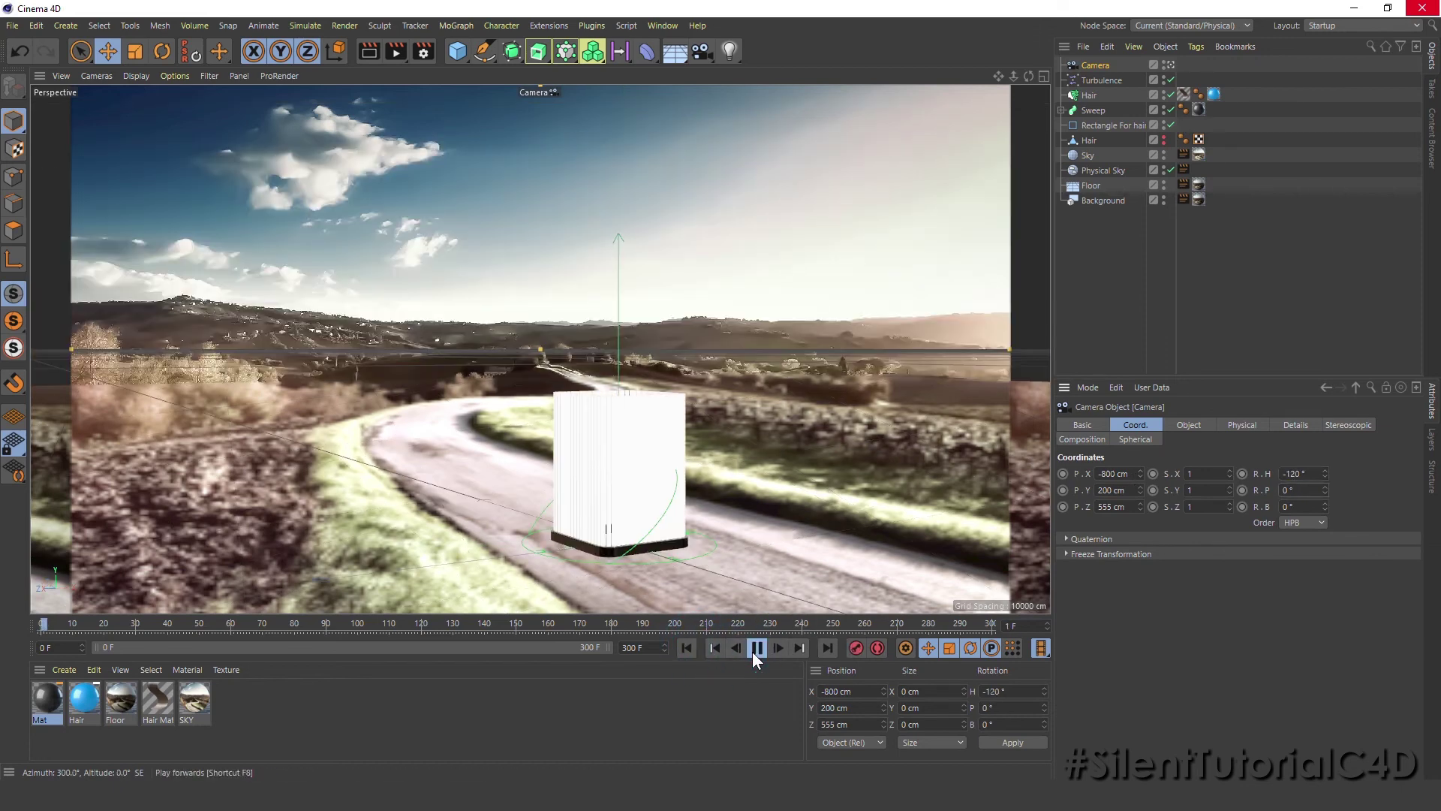
left_click(686, 648)
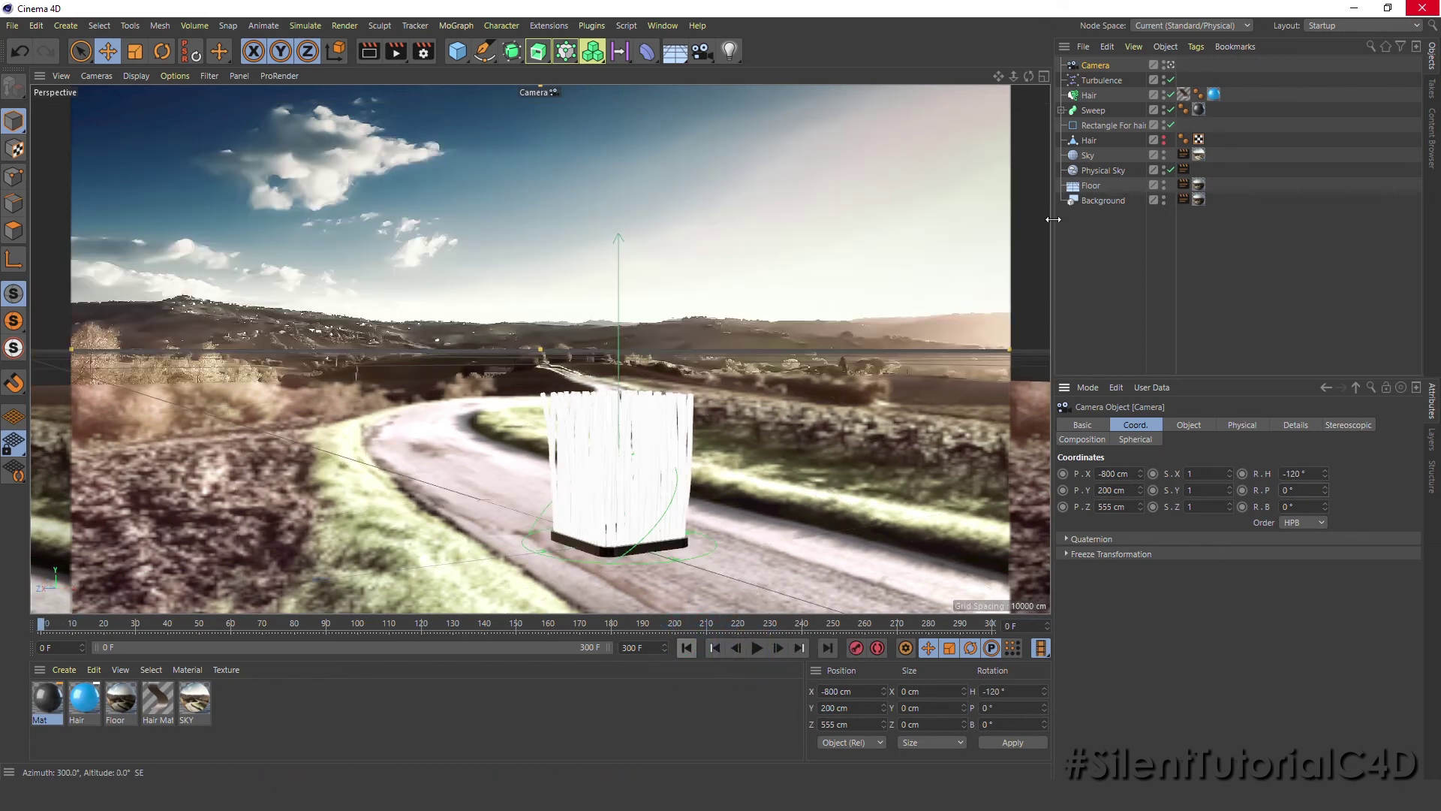
left_click(1105, 172)
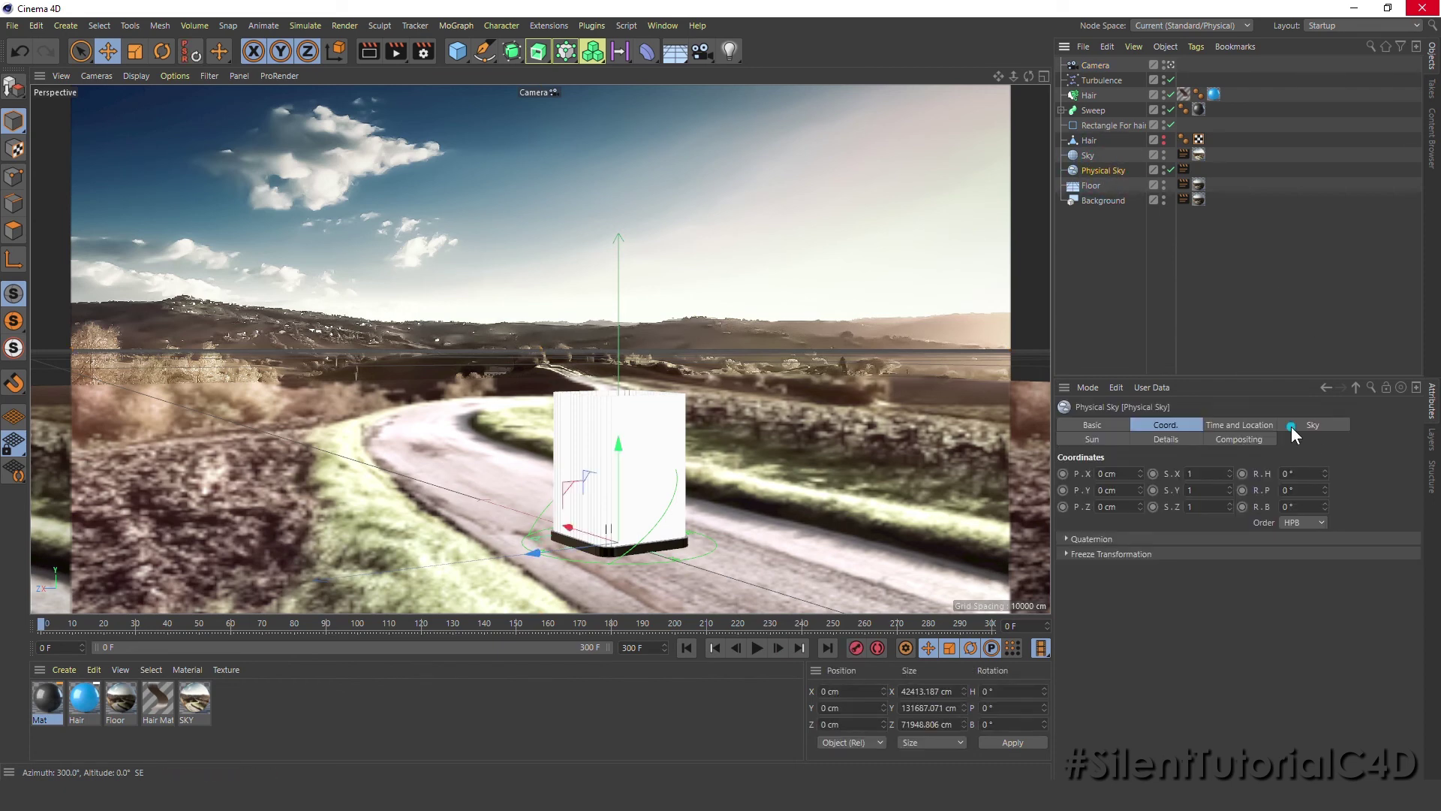
Step: Calculate the Hair object's dynamics cache on the Cache tab and scrub the timeline forward
left_click(1291, 427)
left_click(1090, 94)
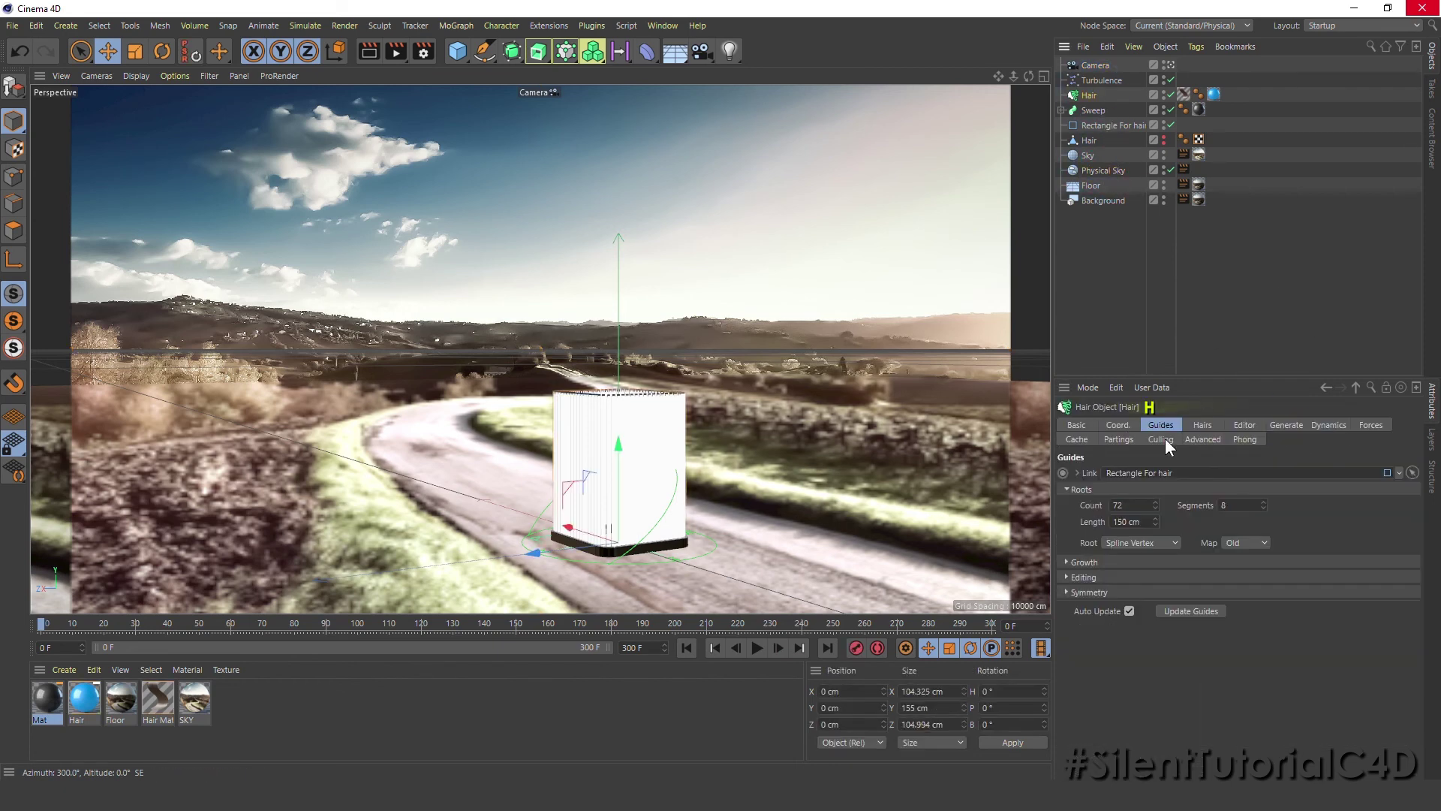
left_click(1077, 439)
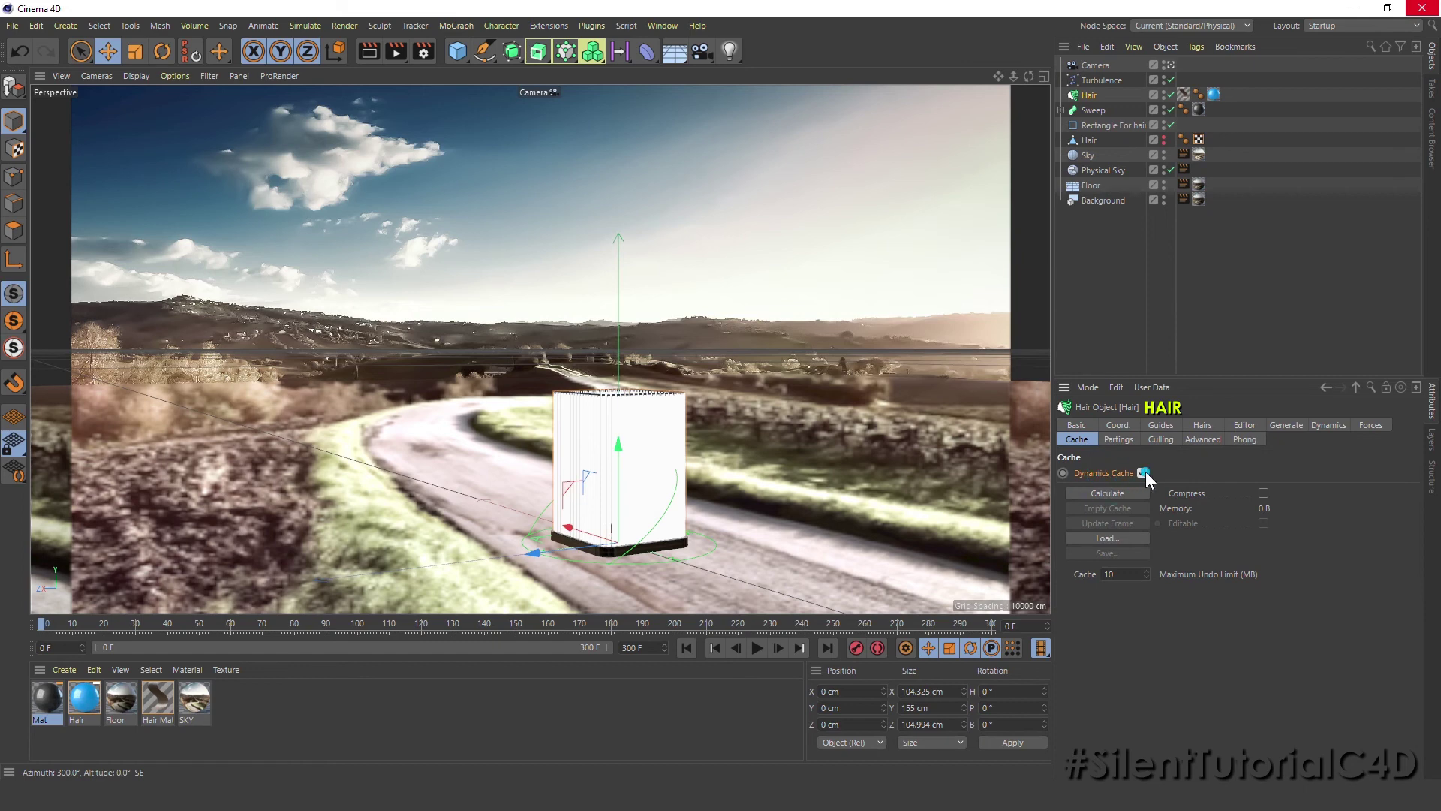
left_click(1124, 494)
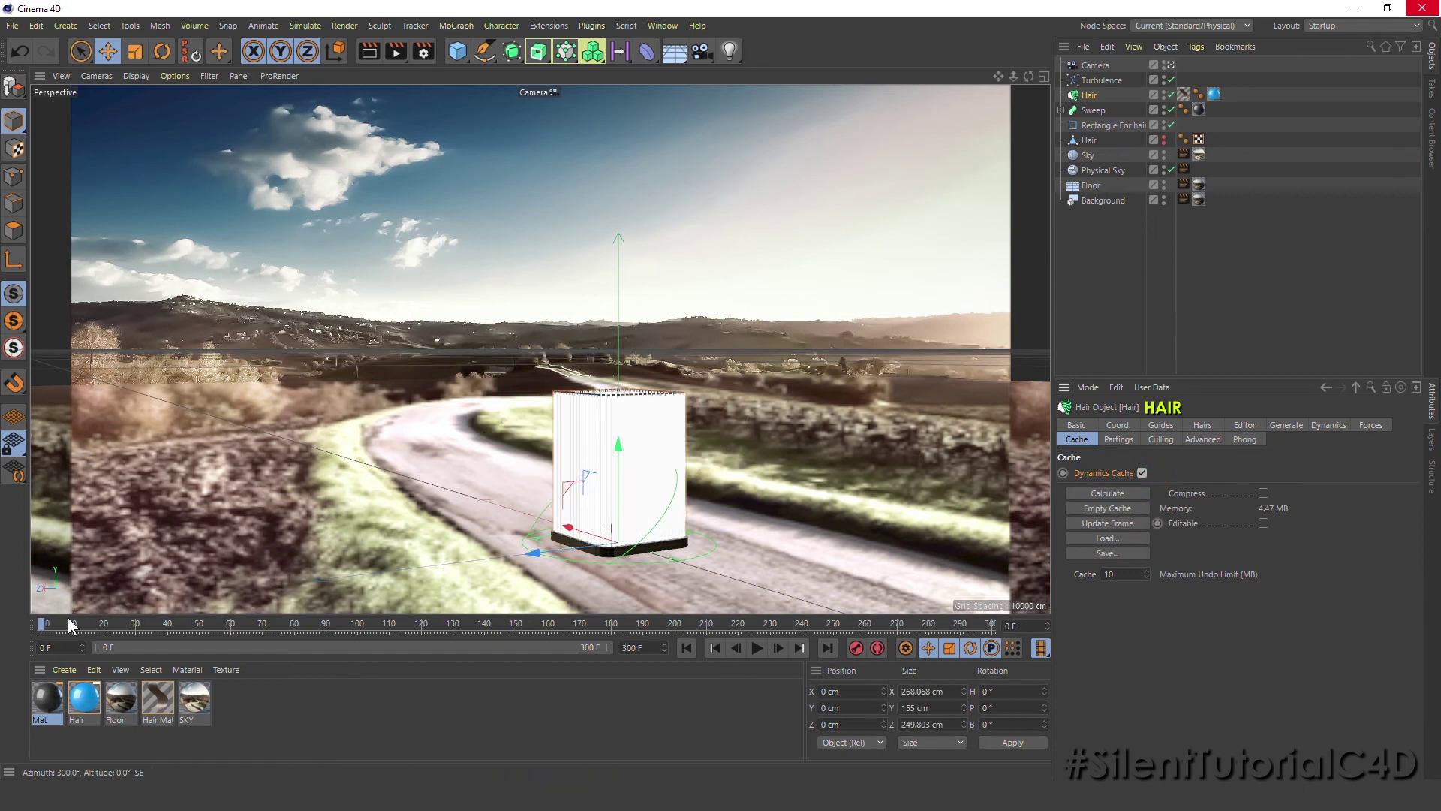
mouse_move(41, 629)
left_mouse_down()
mouse_move(609, 605)
mouse_move(743, 624)
mouse_move(709, 624)
left_mouse_up()
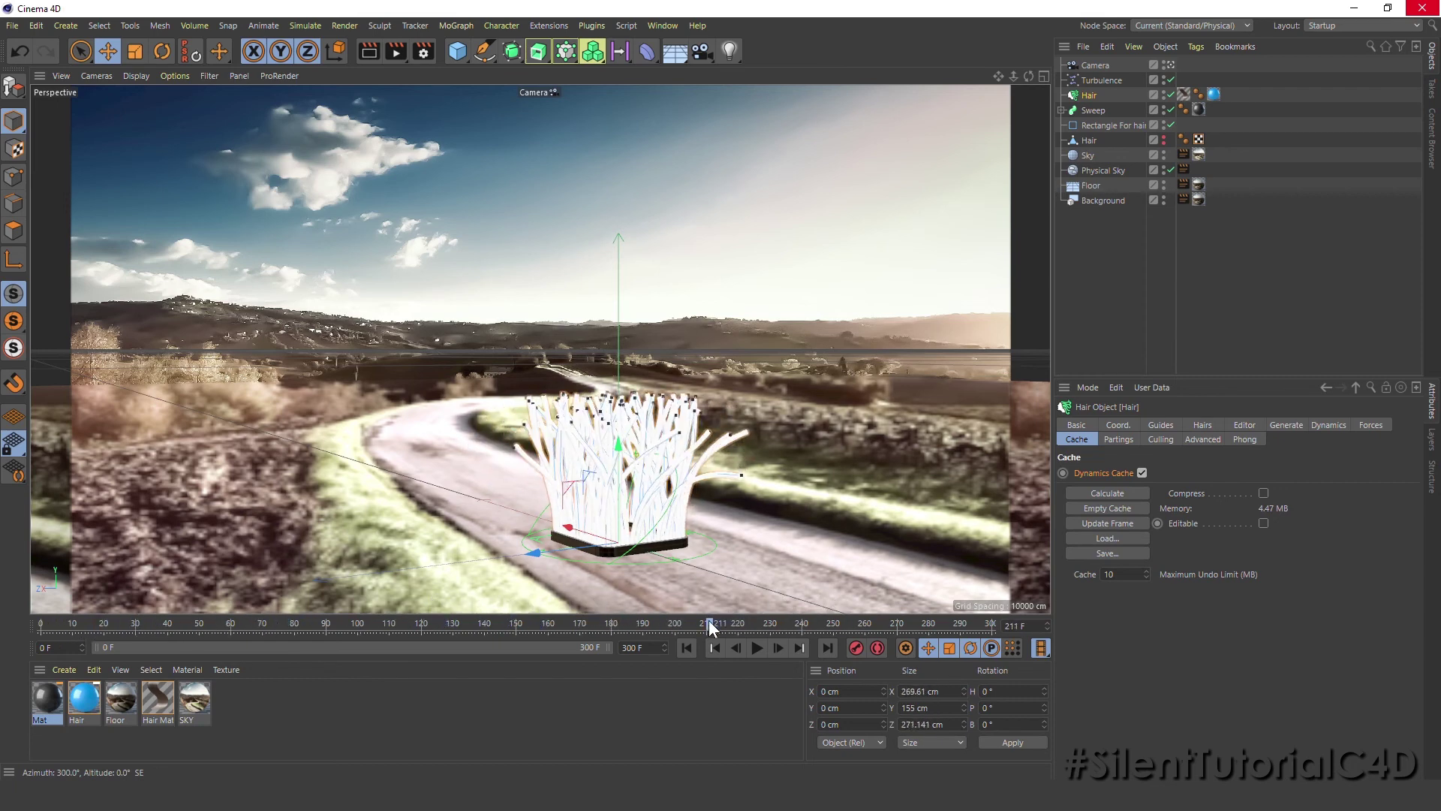
Step: Add Ambient Occlusion, Global Illumination and Denoiser effects in the Render Settings
left_click(417, 60)
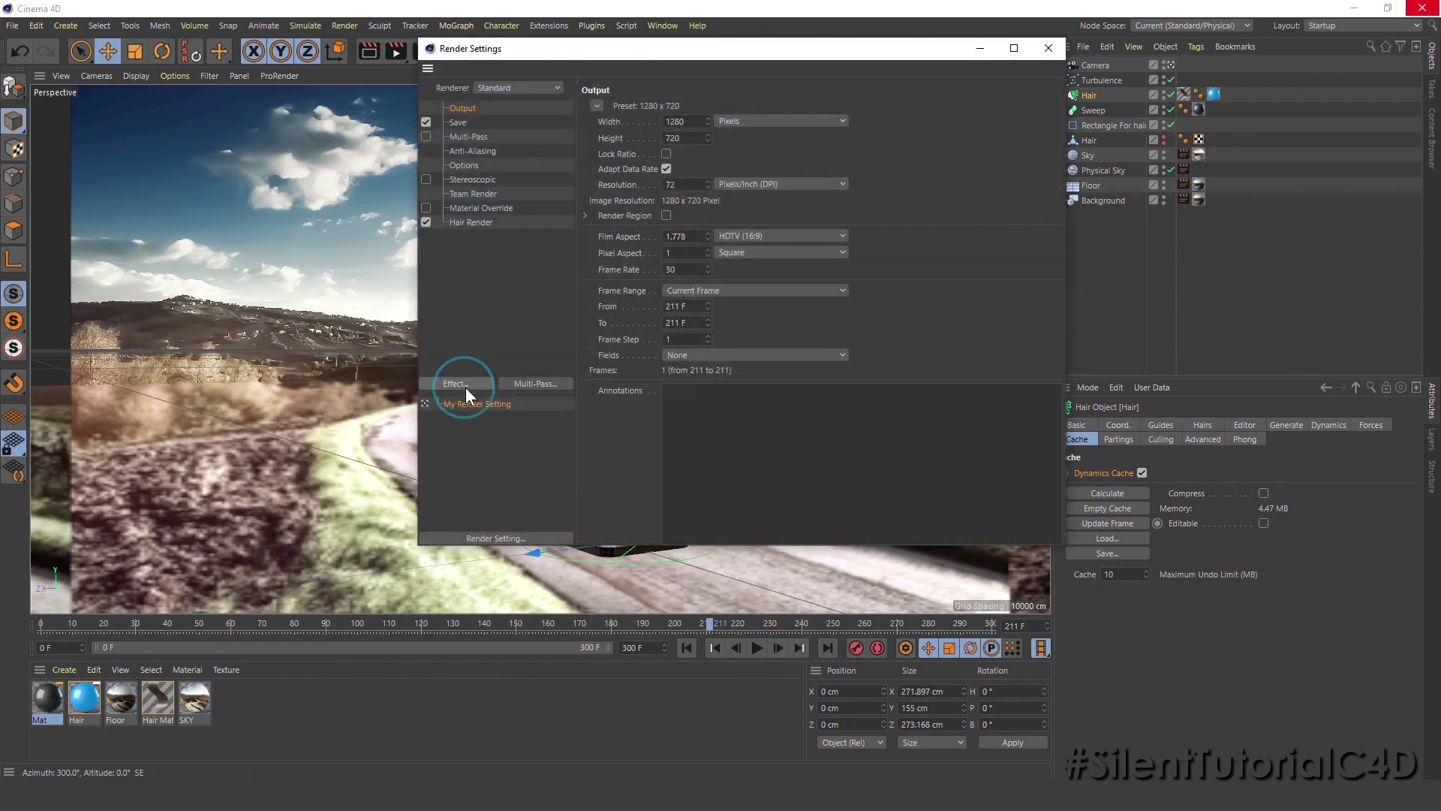
left_click(466, 386)
left_click(523, 383)
left_click(465, 383)
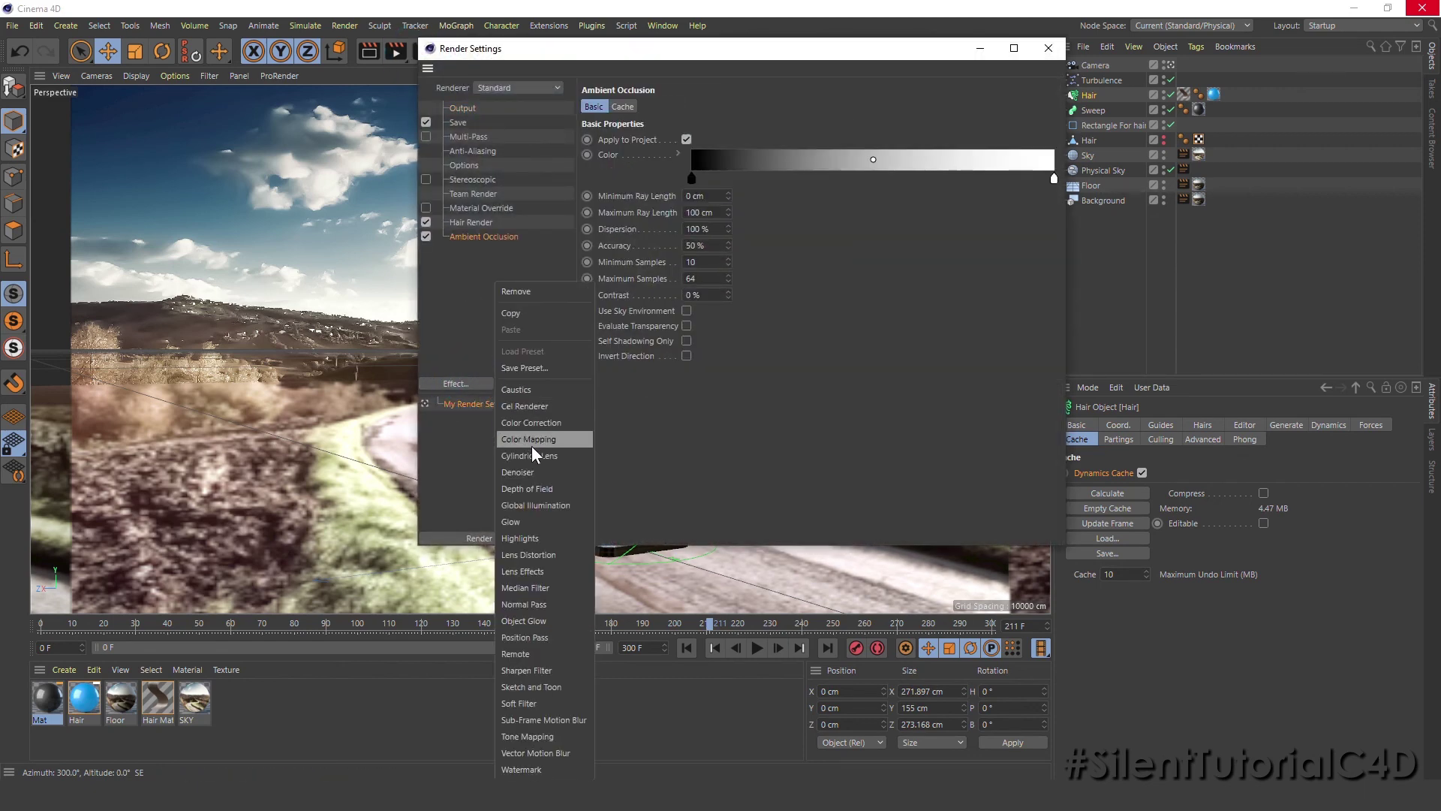
left_click(531, 446)
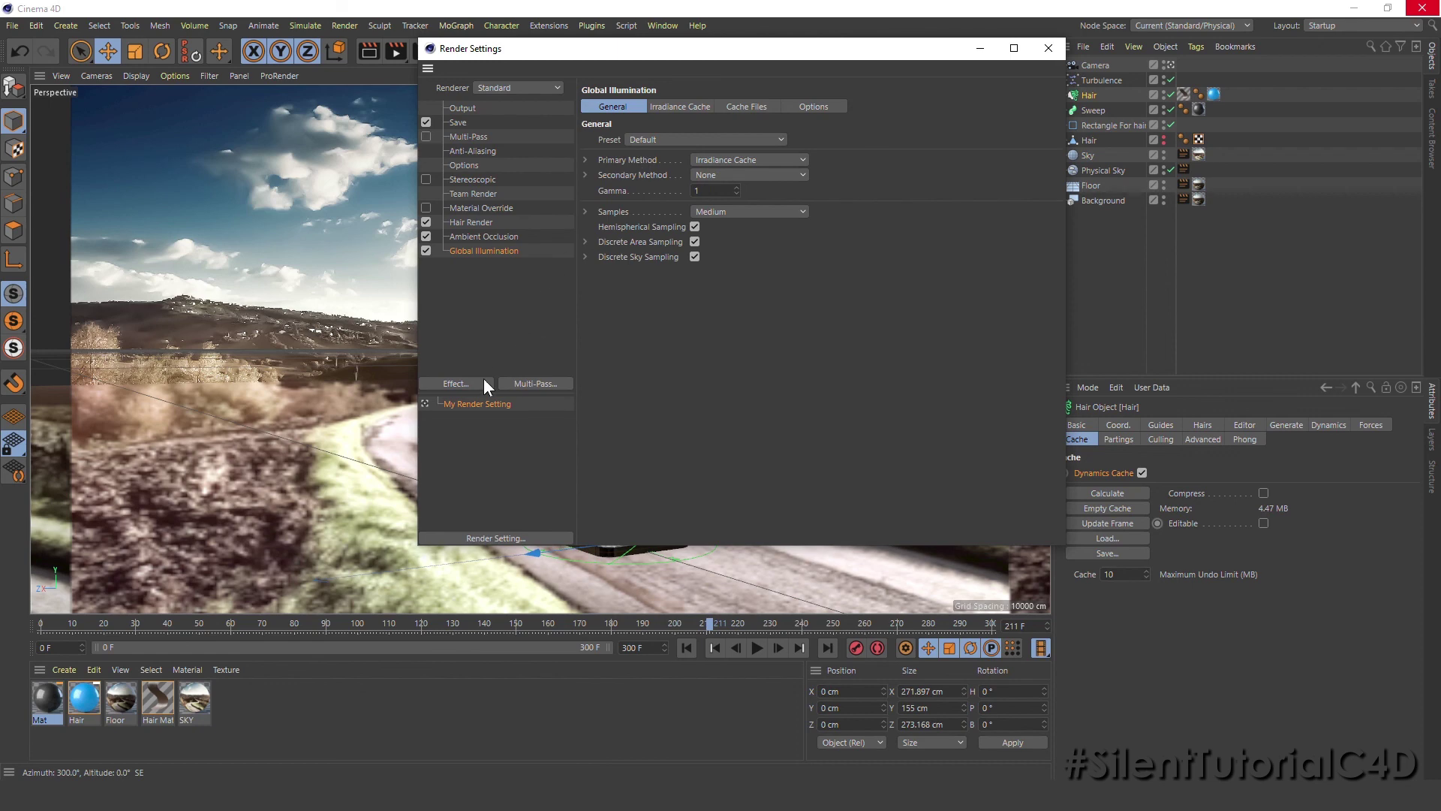
left_click(484, 383)
left_click(521, 486)
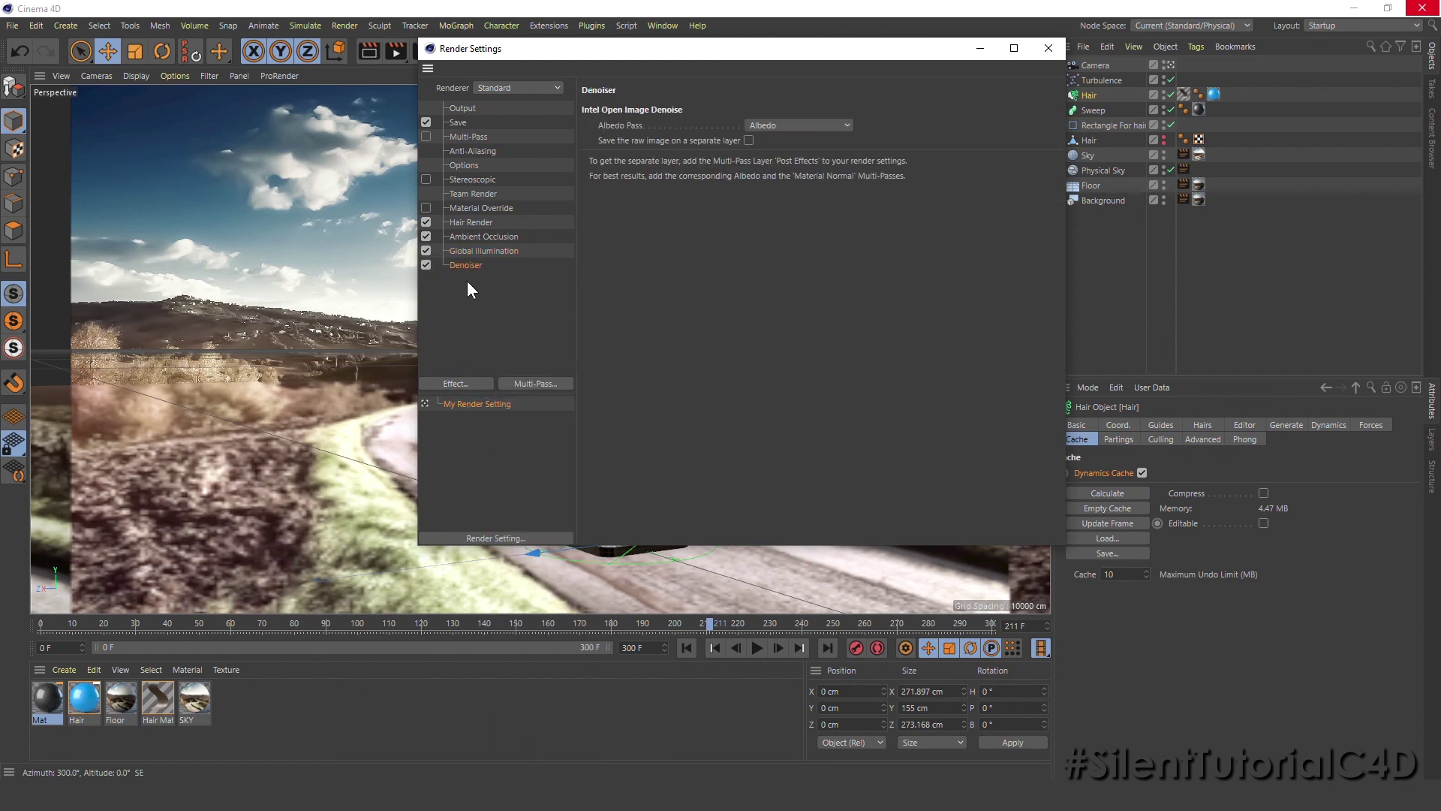
Step: Set Global Illumination to the Object Visualization - Preview preset and render the active view
left_click(488, 249)
left_click(673, 141)
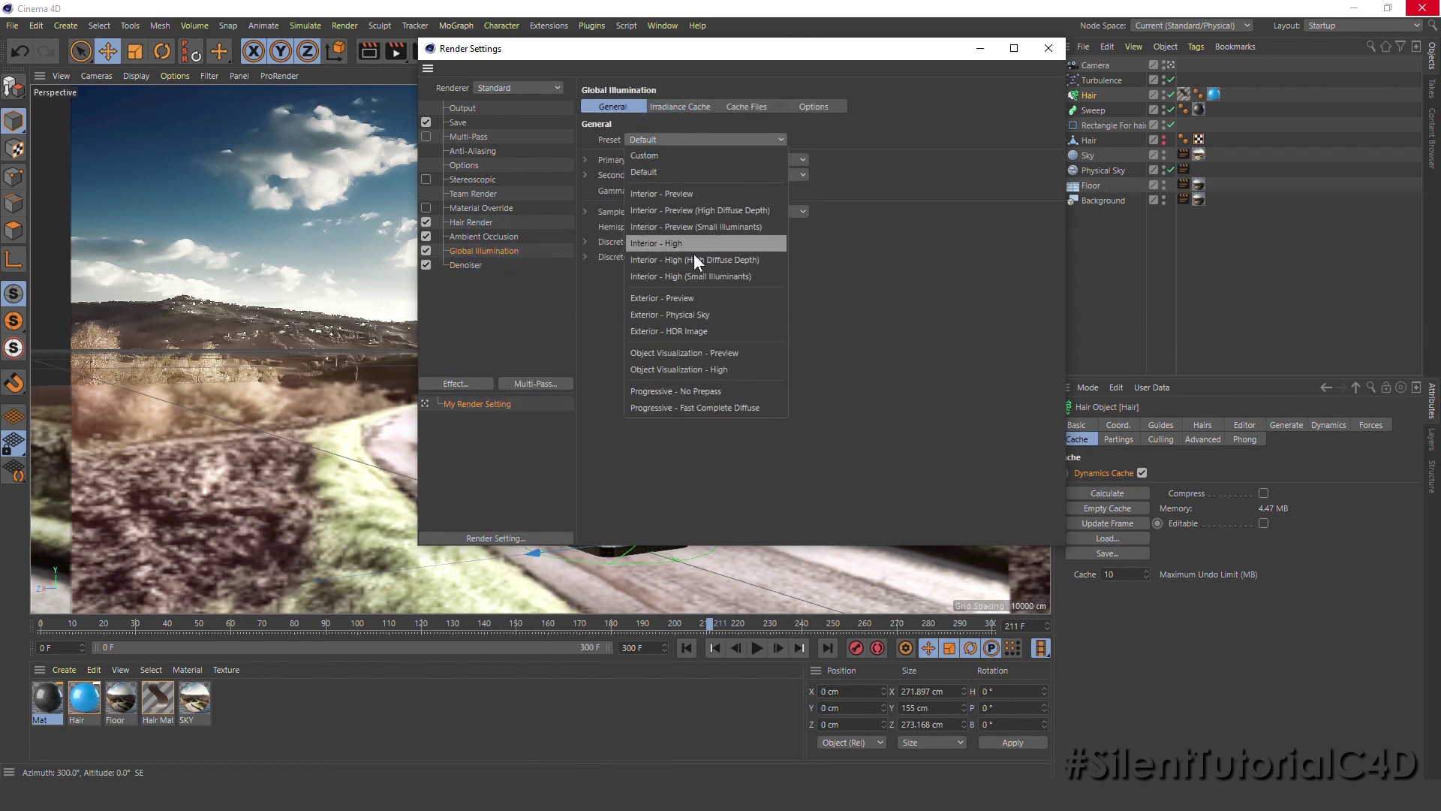
left_click(707, 353)
left_click(1045, 53)
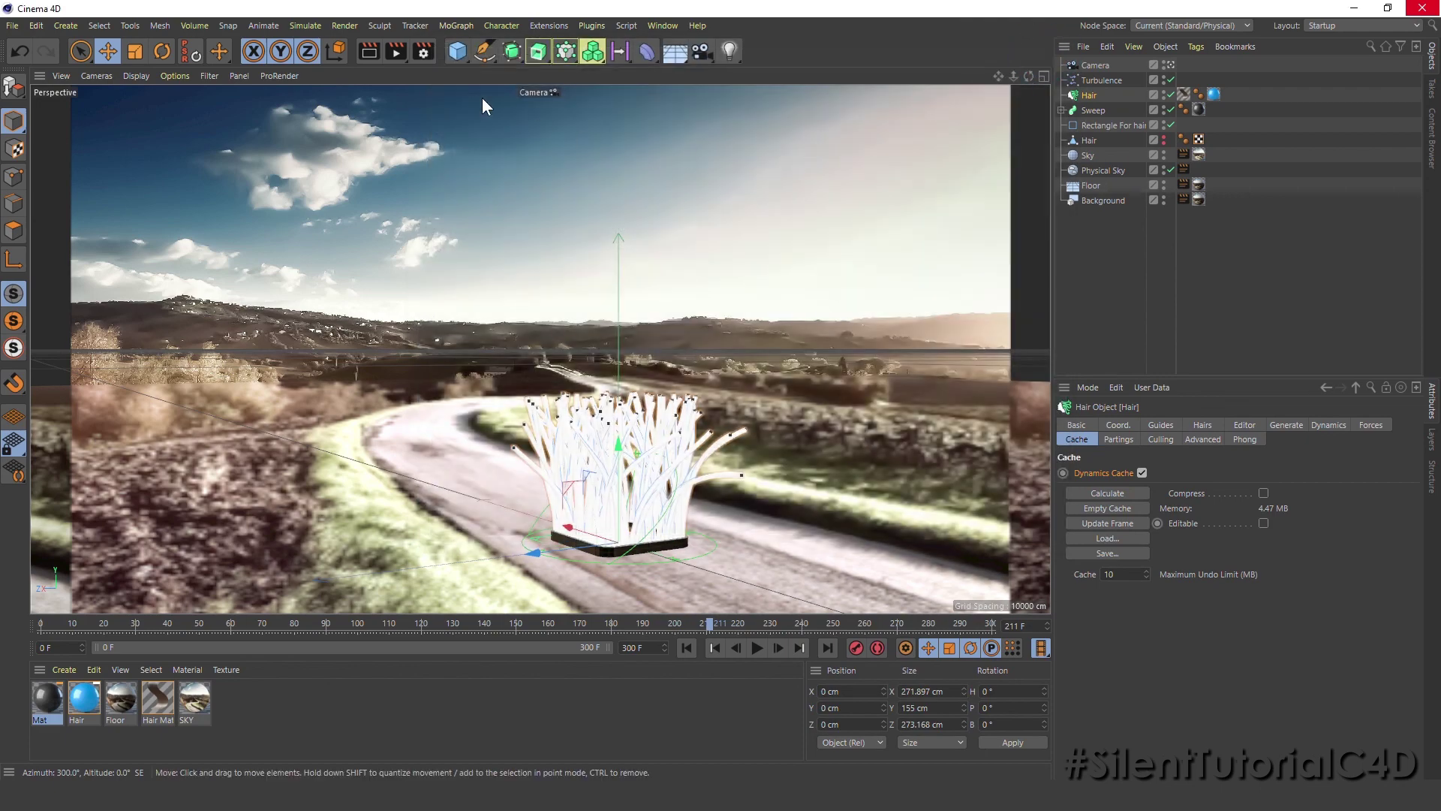
left_click(378, 52)
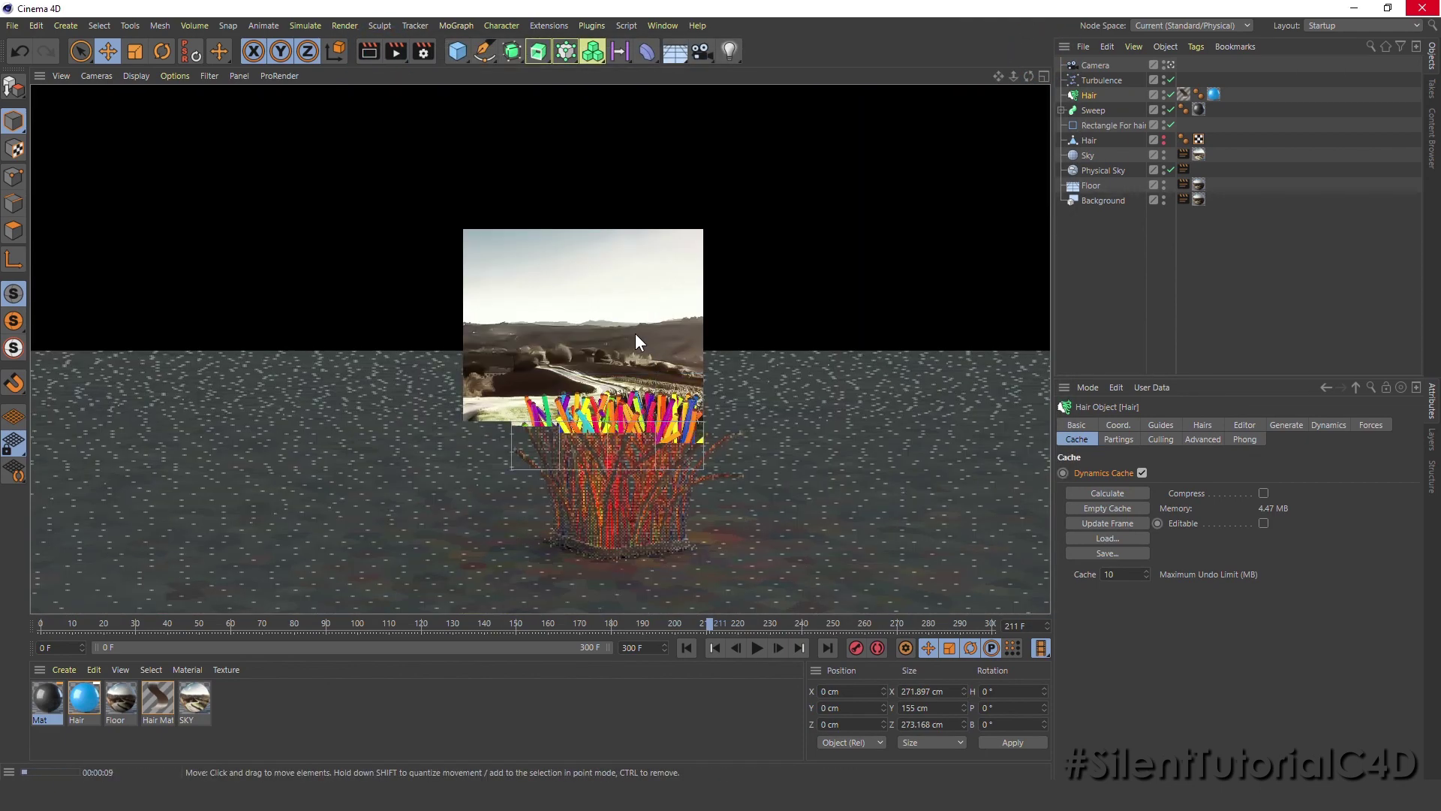
Step: Check the Ambient Occlusion and Hair Render settings, then re-render the colourful hair scene
key("ctrl+b")
left_click(476, 226)
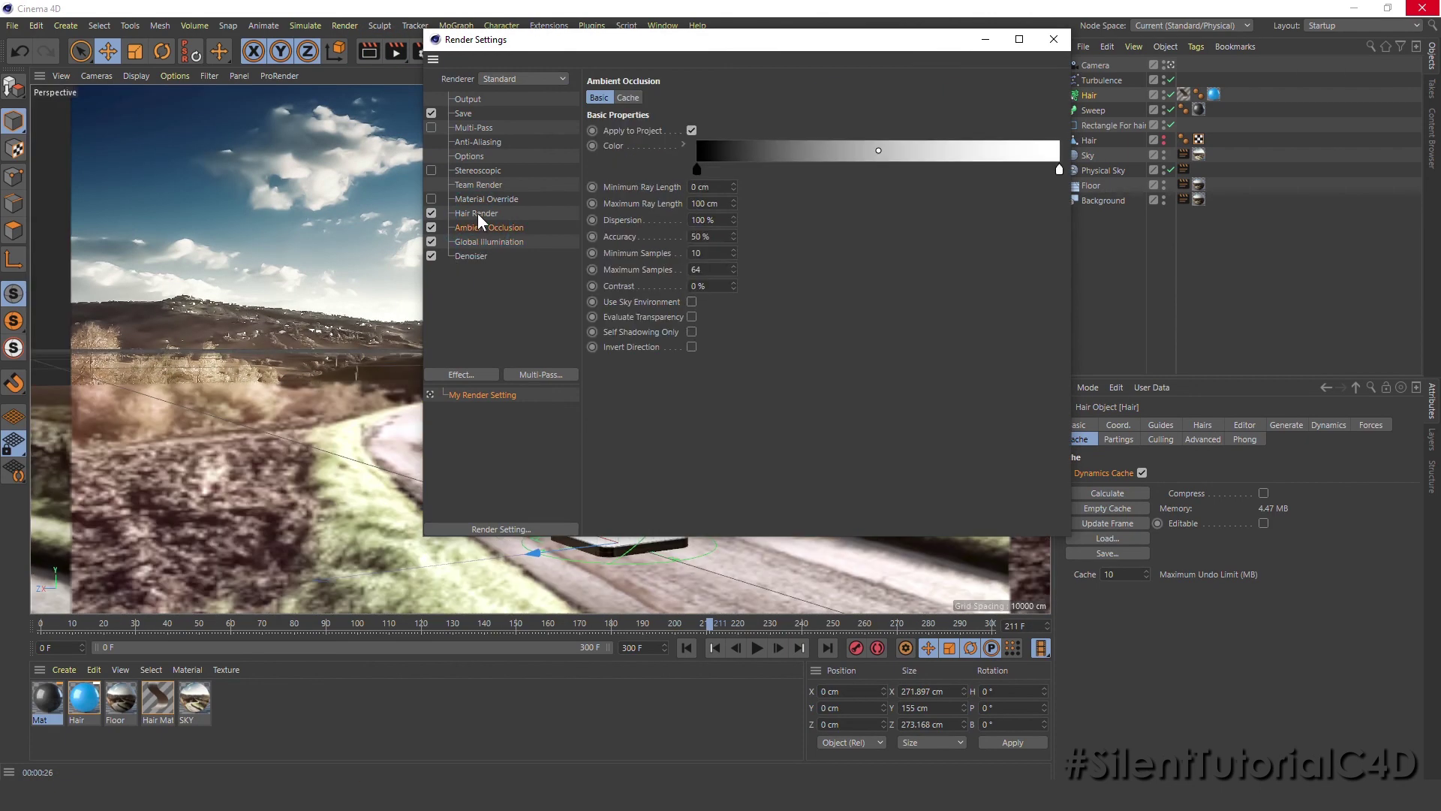
left_click(653, 96)
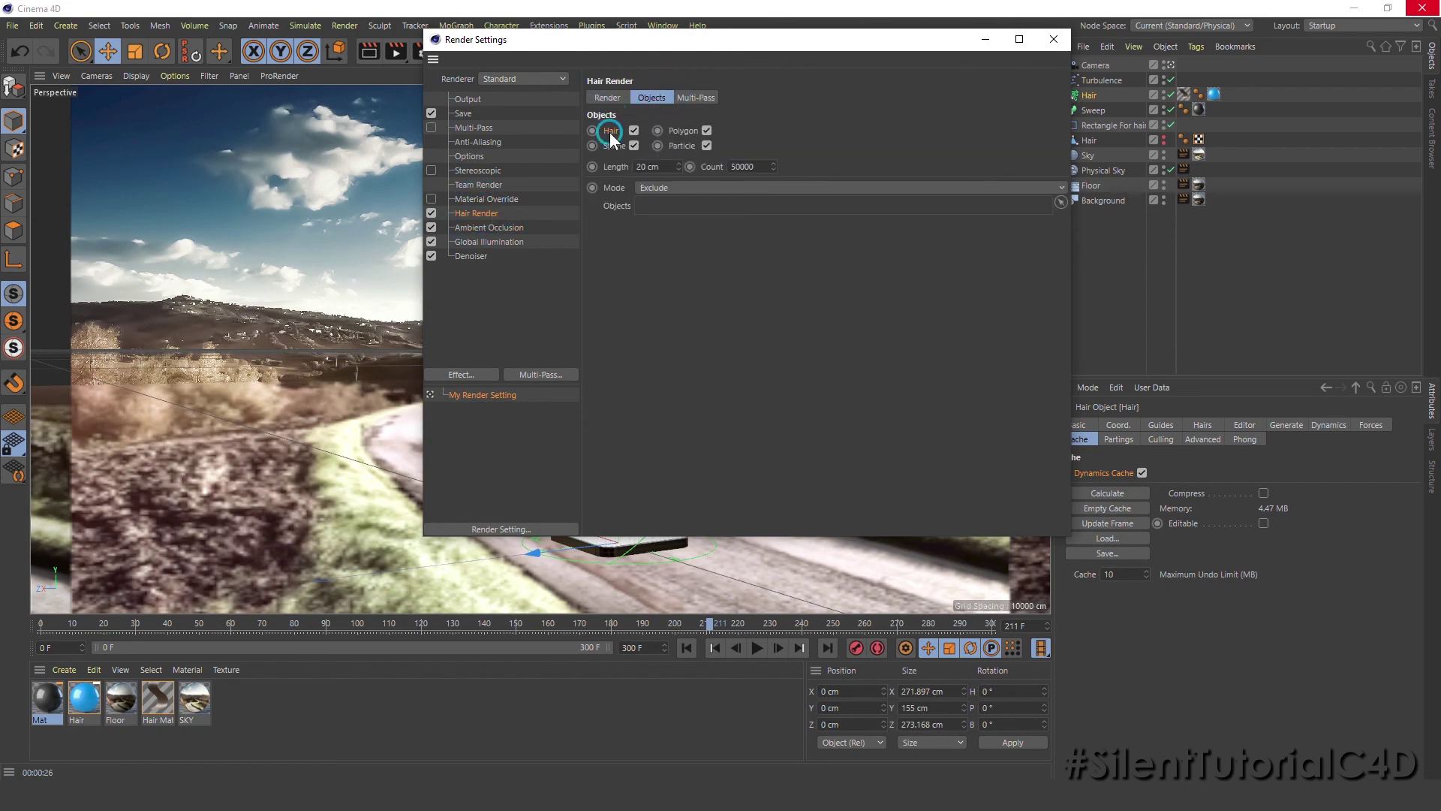
left_click(1053, 53)
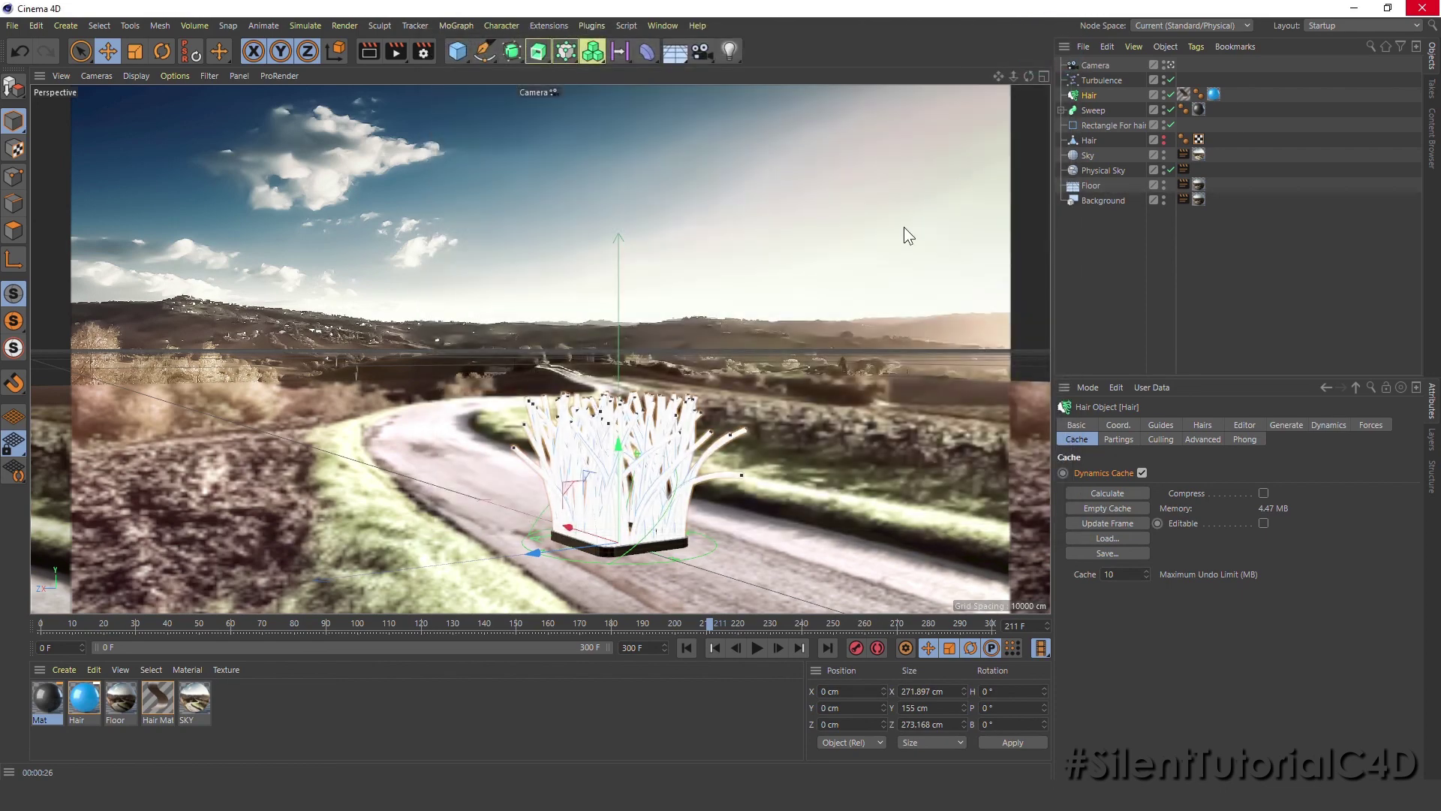
left_click(370, 57)
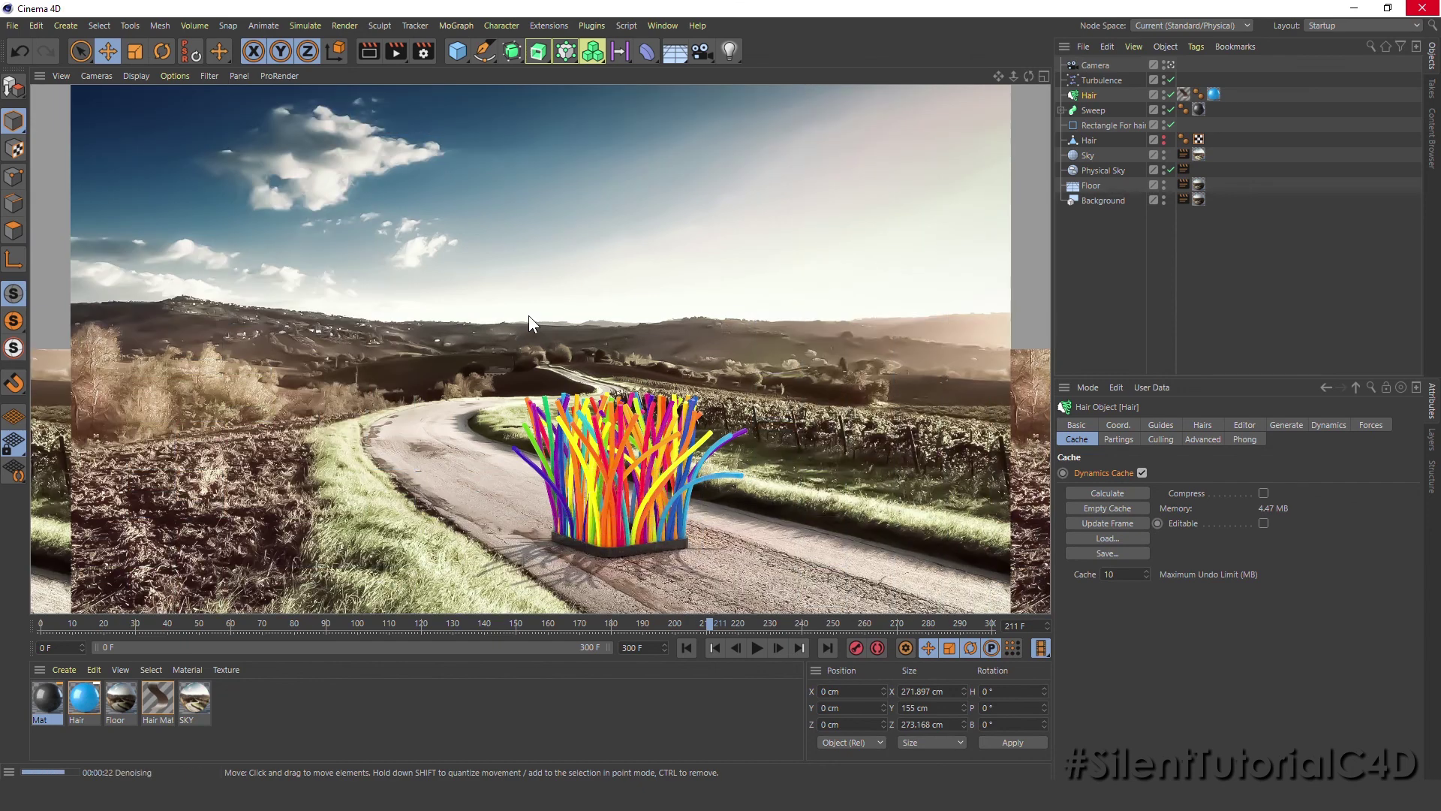